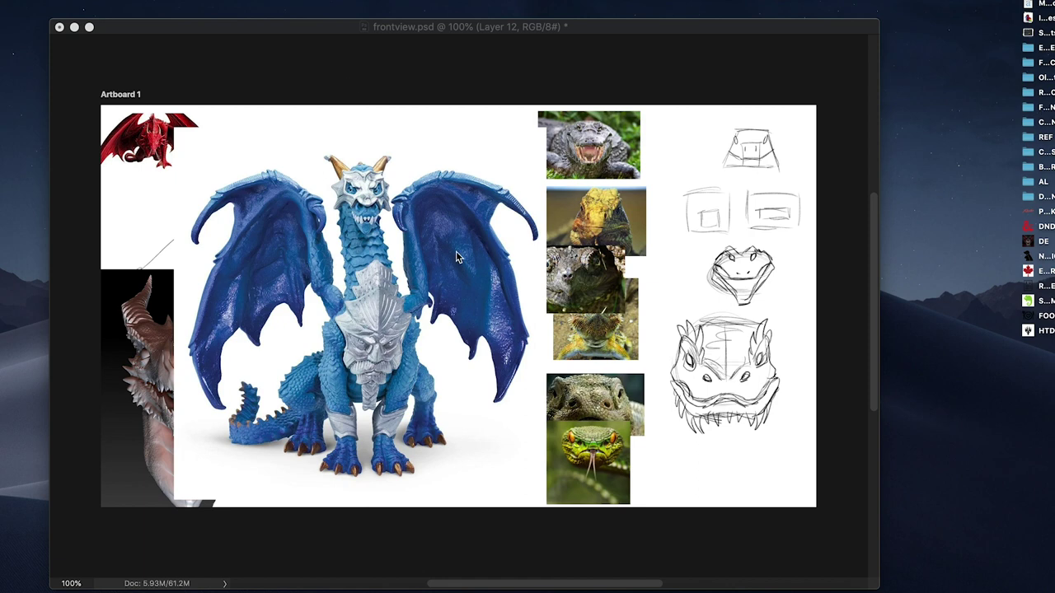
Hide Layer 12 and Layer 11 to uncover the reference images and sketch underneath.
{"action": "left_click", "coordinate": [541, 575]}
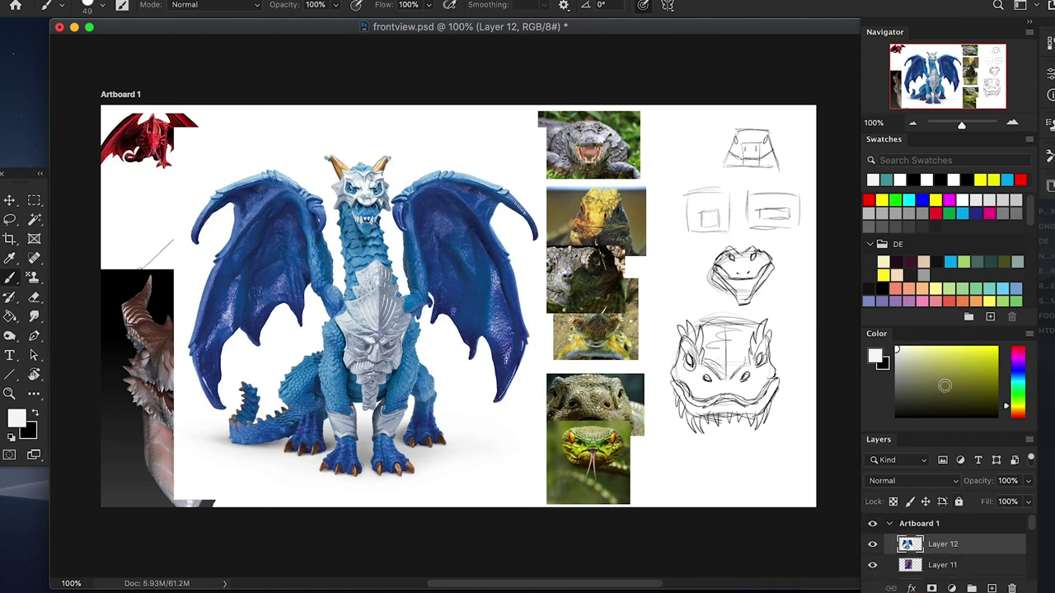
{"action": "left_click_drag", "start_coordinate": [932, 433], "coordinate": [922, 247]}
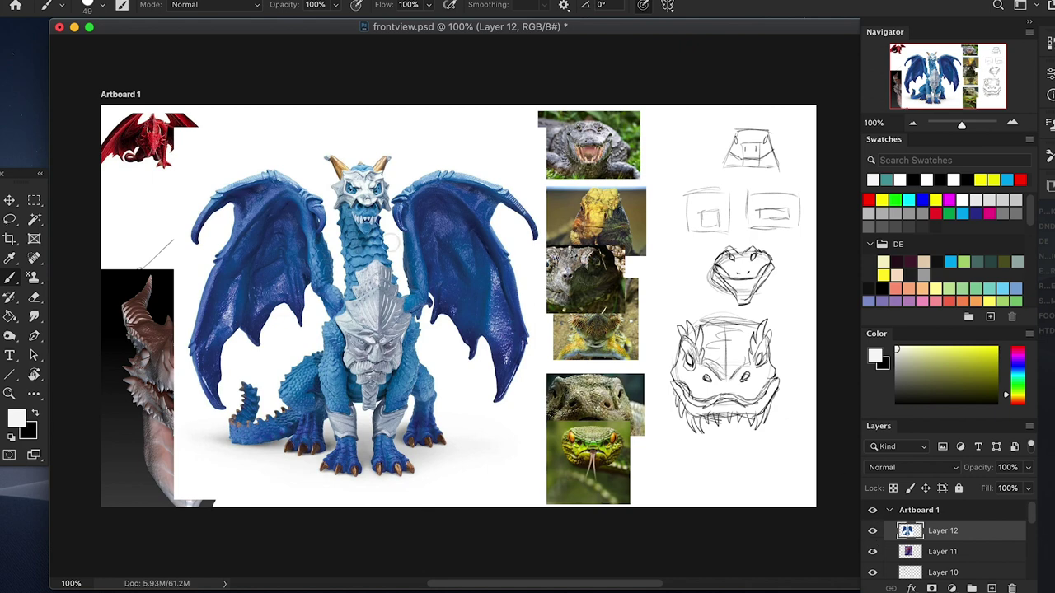
{"action": "left_click", "coordinate": [874, 534]}
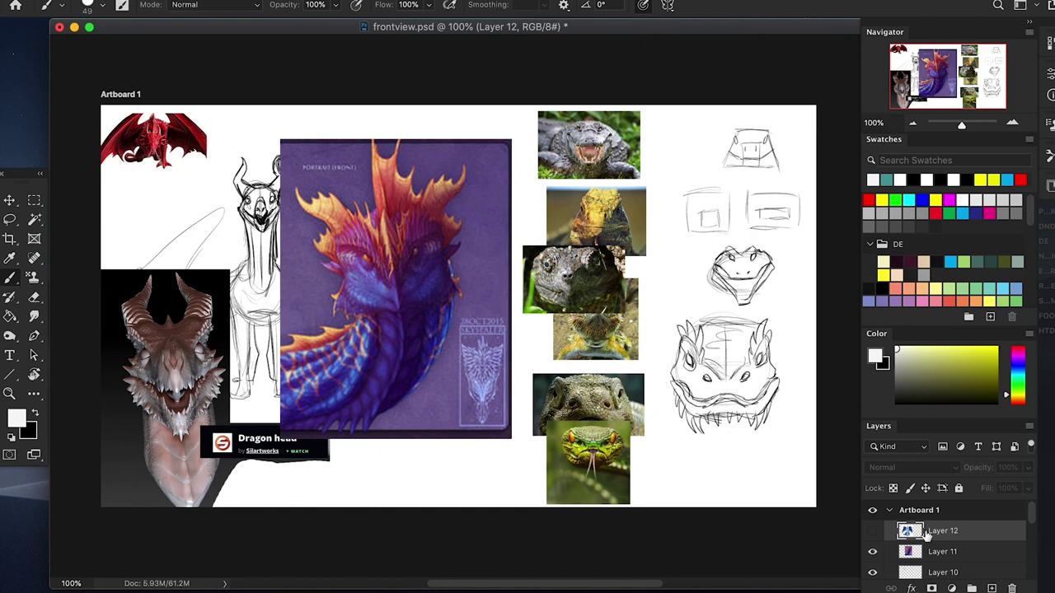
{"action": "left_click", "coordinate": [873, 553]}
{"action": "scroll", "coordinate": [1034, 517], "scroll_direction": "down", "scroll_amount": 1}
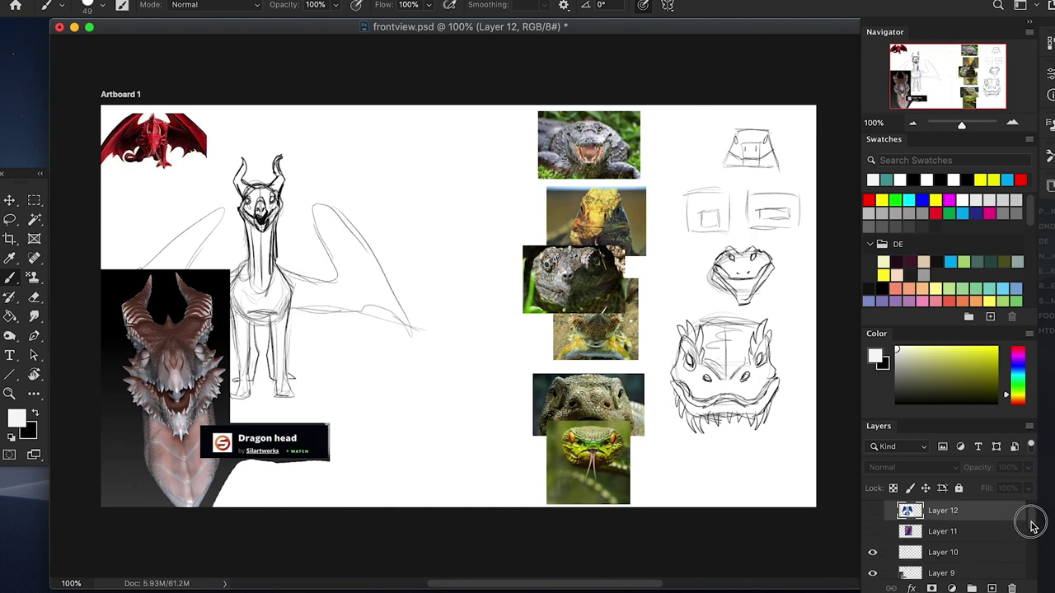
Examine the sculpted dragon head and the red dragon reference up close.
{"action": "key", "text": "v"}
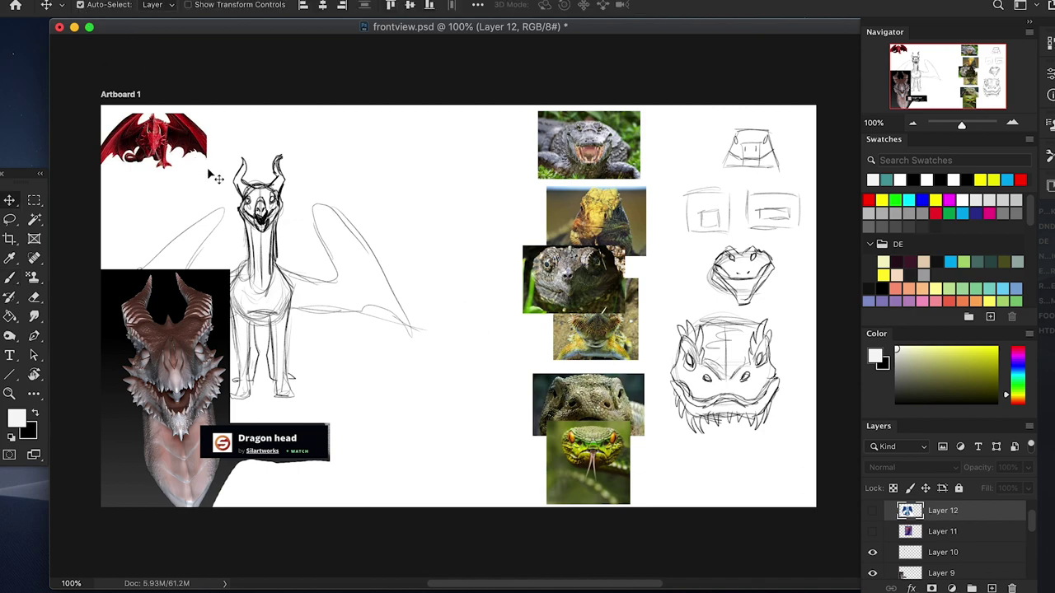
{"action": "key", "text": "z"}
{"action": "left_click_drag", "start_coordinate": [185, 411], "coordinate": [216, 401]}
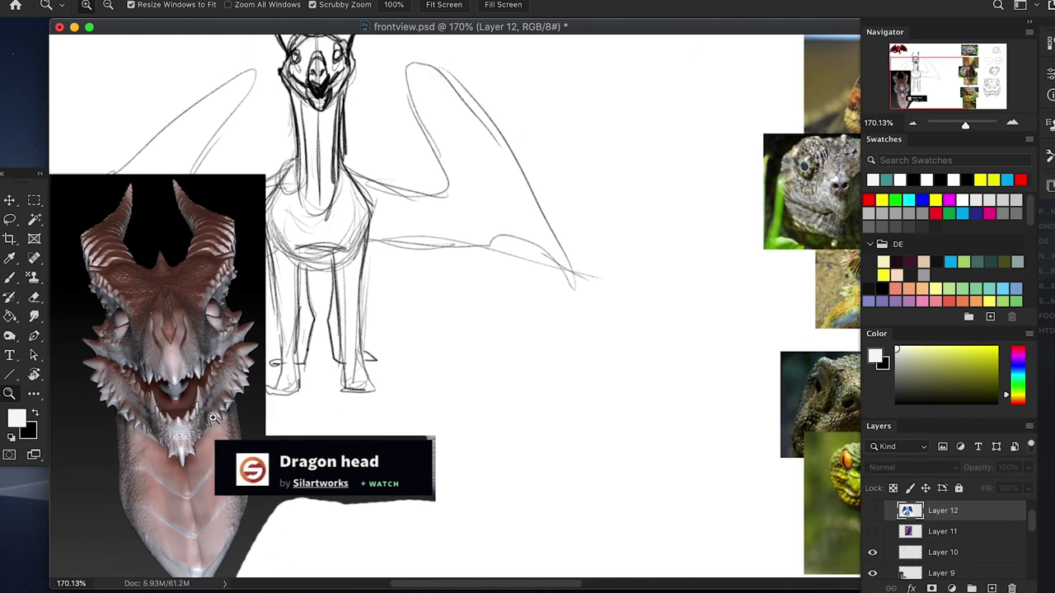
{"action": "left_click_drag", "start_coordinate": [379, 196], "coordinate": [397, 412]}
{"action": "mouse_move", "coordinate": [142, 247]}
{"action": "left_mouse_down"}
{"action": "mouse_move", "coordinate": [313, 303]}
{"action": "mouse_move", "coordinate": [413, 297]}
{"action": "left_mouse_up"}
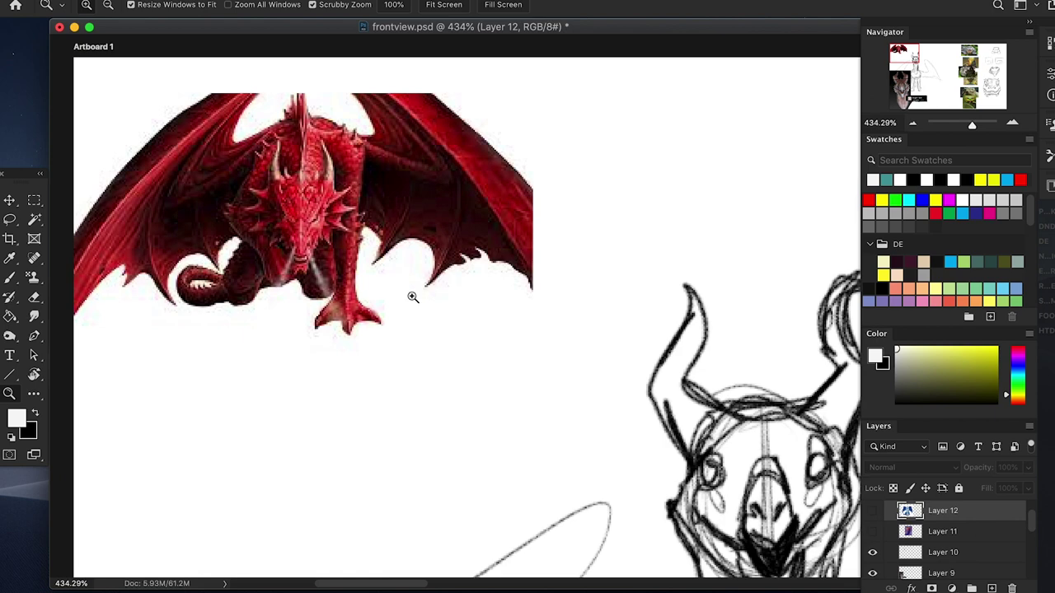
{"action": "mouse_move", "coordinate": [614, 396]}
{"action": "left_mouse_down"}
{"action": "mouse_move", "coordinate": [652, 447]}
{"action": "mouse_move", "coordinate": [605, 332]}
{"action": "mouse_move", "coordinate": [610, 423]}
{"action": "mouse_move", "coordinate": [629, 396]}
{"action": "left_mouse_up"}
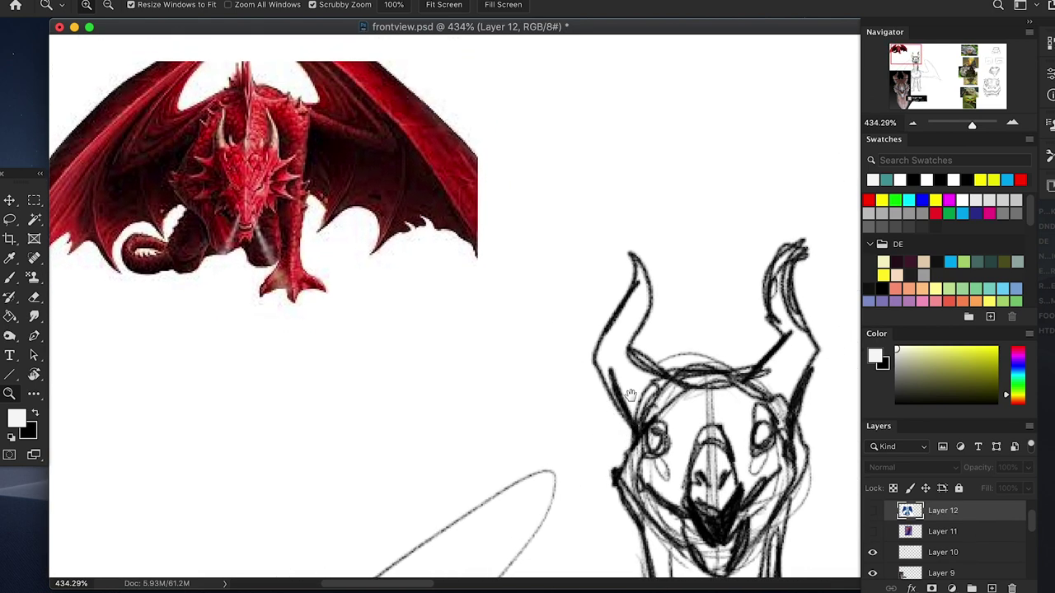
Examine the horned dragon sketch and the column of reptile photos from the crocodile down to the brown lizard.
{"action": "left_click_drag", "start_coordinate": [647, 324], "coordinate": [617, 325]}
{"action": "mouse_move", "coordinate": [633, 469]}
{"action": "left_mouse_down"}
{"action": "mouse_move", "coordinate": [591, 264]}
{"action": "mouse_move", "coordinate": [549, 137]}
{"action": "left_mouse_up"}
{"action": "mouse_move", "coordinate": [568, 422]}
{"action": "left_mouse_down"}
{"action": "mouse_move", "coordinate": [607, 407]}
{"action": "mouse_move", "coordinate": [589, 320]}
{"action": "left_mouse_up"}
{"action": "mouse_move", "coordinate": [751, 235]}
{"action": "left_mouse_down"}
{"action": "mouse_move", "coordinate": [610, 282]}
{"action": "mouse_move", "coordinate": [711, 275]}
{"action": "left_mouse_up"}
{"action": "left_click_drag", "start_coordinate": [665, 274], "coordinate": [200, 353]}
{"action": "left_click_drag", "start_coordinate": [740, 254], "coordinate": [644, 256]}
{"action": "left_click_drag", "start_coordinate": [537, 134], "coordinate": [615, 242]}
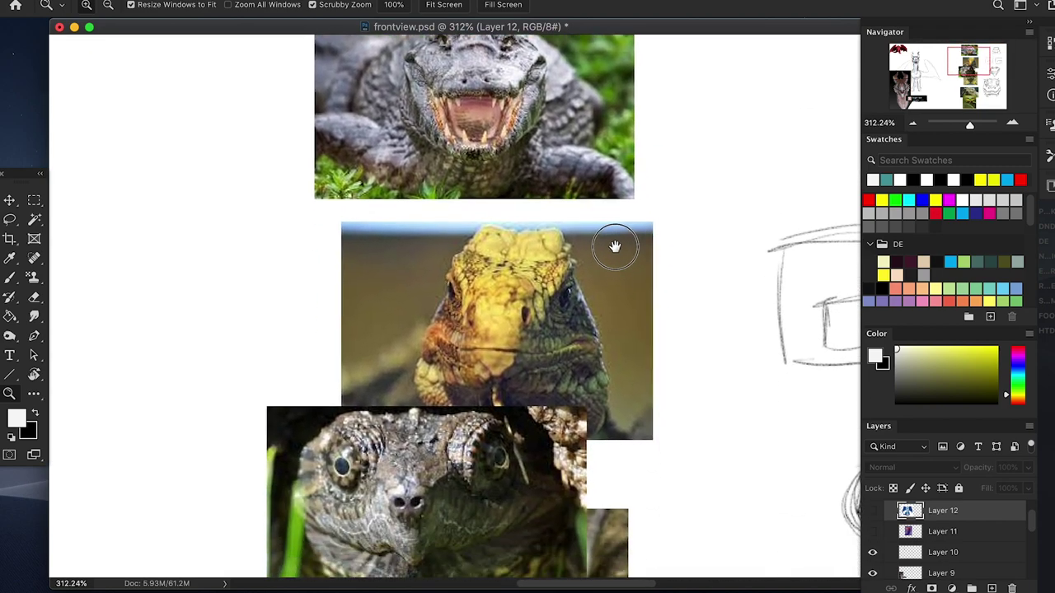
{"action": "left_click_drag", "start_coordinate": [540, 417], "coordinate": [572, 278]}
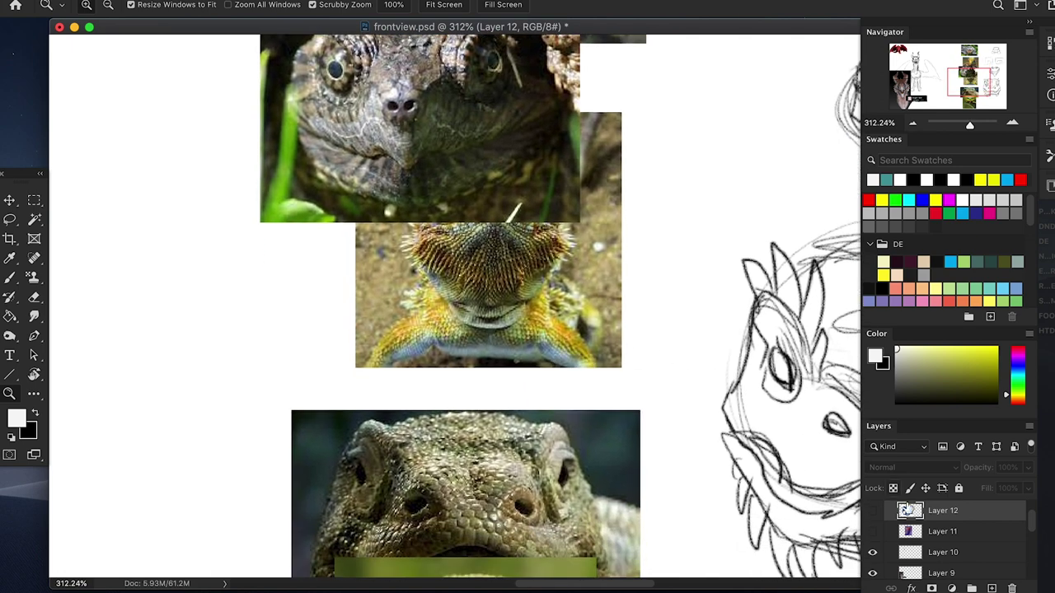
Move the turtle photo and the brown lizard photo to the left so they no longer overlap the photos beneath.
{"action": "left_click_drag", "start_coordinate": [1033, 521], "coordinate": [1029, 555]}
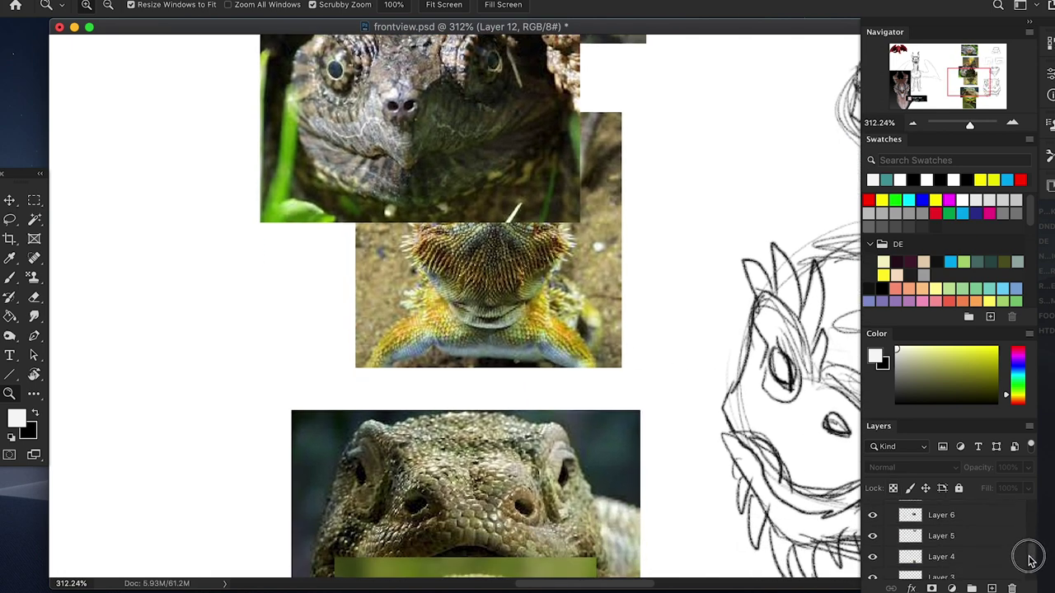
{"action": "key", "text": "v"}
{"action": "left_click", "coordinate": [465, 128]}
{"action": "left_click_drag", "start_coordinate": [466, 132], "coordinate": [255, 128]}
{"action": "left_click_drag", "start_coordinate": [586, 484], "coordinate": [352, 414]}
Examine the reptile photos alongside the box studies and the two reptile head sketches.
{"action": "left_click_drag", "start_coordinate": [970, 80], "coordinate": [969, 92]}
{"action": "key", "text": "z"}
{"action": "mouse_move", "coordinate": [486, 273]}
{"action": "left_mouse_down"}
{"action": "mouse_move", "coordinate": [426, 271]}
{"action": "mouse_move", "coordinate": [464, 233]}
{"action": "mouse_move", "coordinate": [599, 313]}
{"action": "mouse_move", "coordinate": [575, 286]}
{"action": "mouse_move", "coordinate": [590, 285]}
{"action": "mouse_move", "coordinate": [598, 321]}
{"action": "mouse_move", "coordinate": [429, 348]}
{"action": "left_mouse_up"}
{"action": "mouse_move", "coordinate": [626, 209]}
{"action": "left_mouse_down"}
{"action": "mouse_move", "coordinate": [685, 205]}
{"action": "mouse_move", "coordinate": [655, 277]}
{"action": "left_mouse_up"}
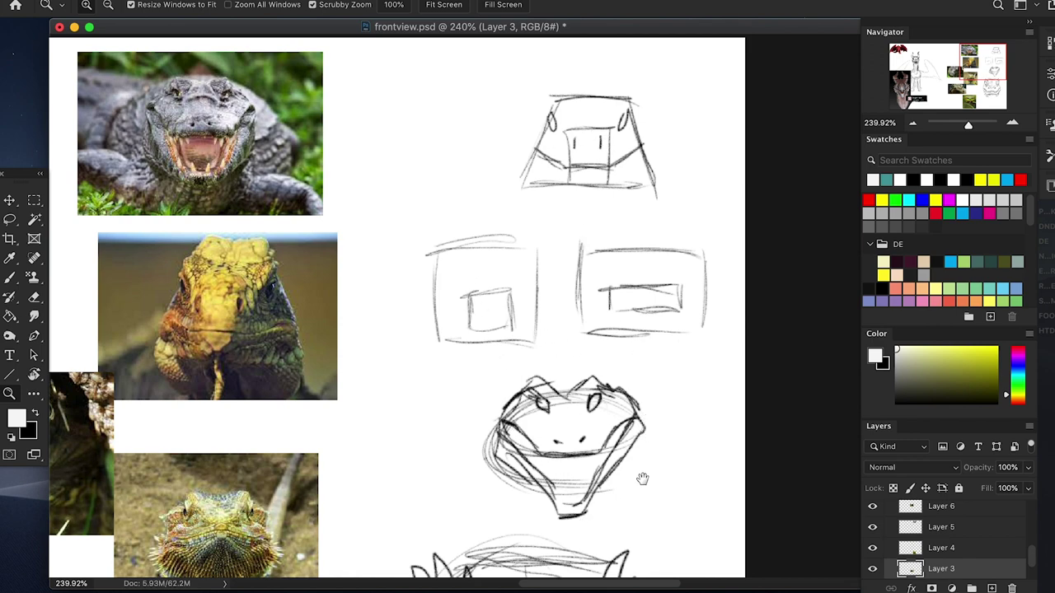
{"action": "left_click_drag", "start_coordinate": [637, 486], "coordinate": [756, 316]}
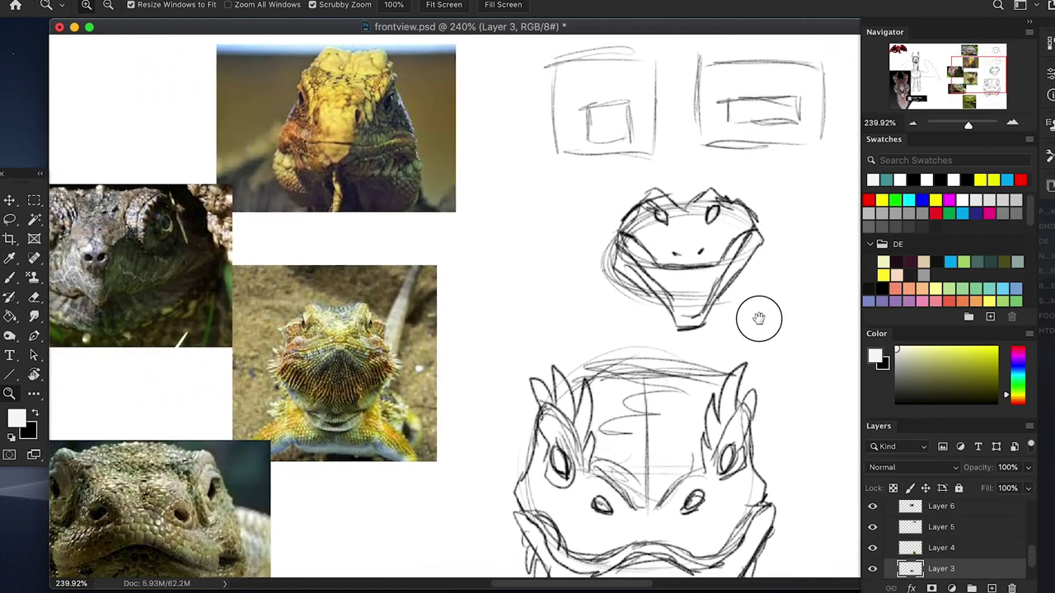
{"action": "left_click_drag", "start_coordinate": [619, 207], "coordinate": [716, 124]}
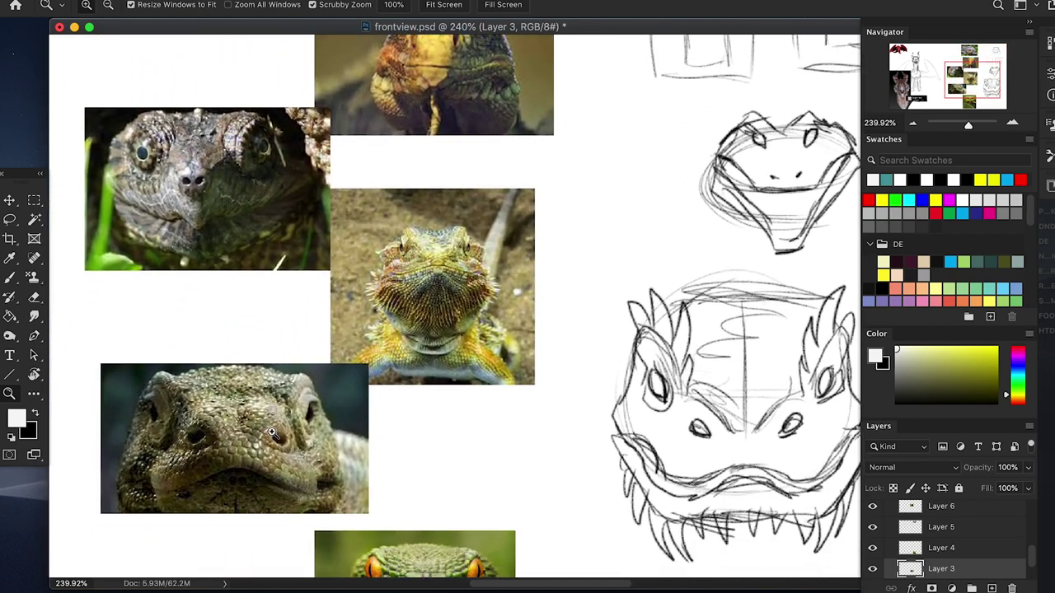
{"action": "scroll", "coordinate": [701, 372], "scroll_direction": "right", "scroll_amount": 5}
{"action": "scroll", "coordinate": [701, 372], "scroll_direction": "down", "scroll_amount": 2}
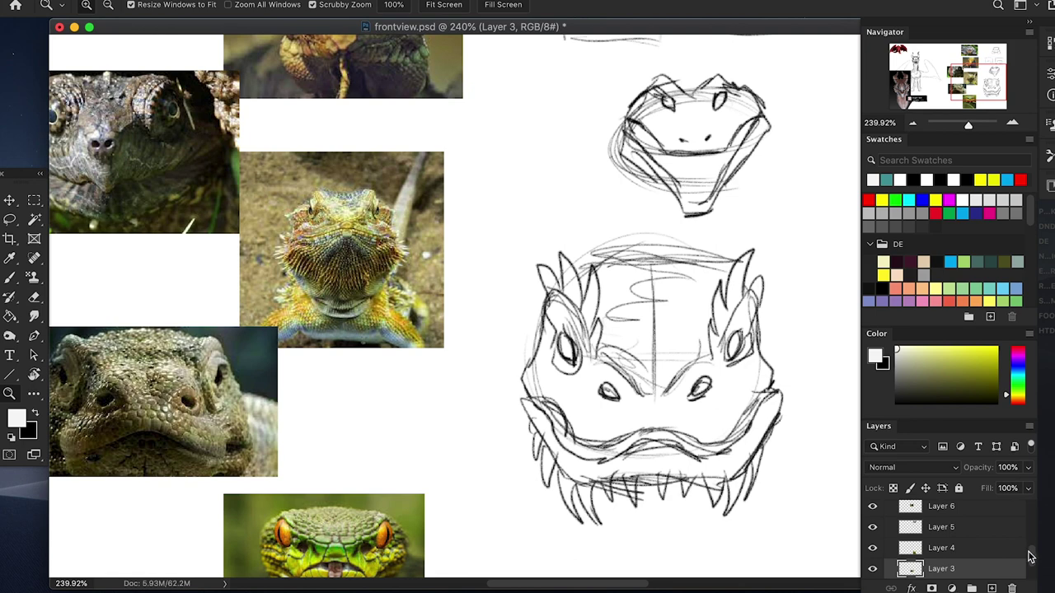
Add a new empty layer above Layer 12 and activate the Brush tool.
{"action": "scroll", "coordinate": [1028, 557], "scroll_direction": "up", "scroll_amount": 5}
{"action": "left_click", "coordinate": [977, 531]}
{"action": "left_click", "coordinate": [991, 588]}
{"action": "key", "text": "b"}
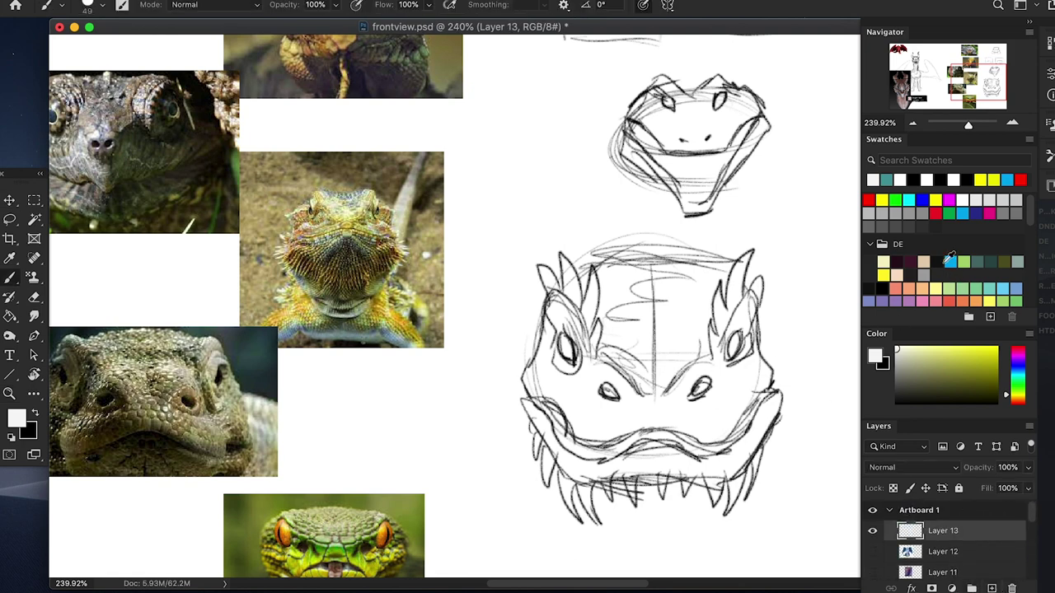
Choose red as the painting color and the 8 px INK DE brush, enlarged to 31 px.
{"action": "left_click", "coordinate": [936, 213]}
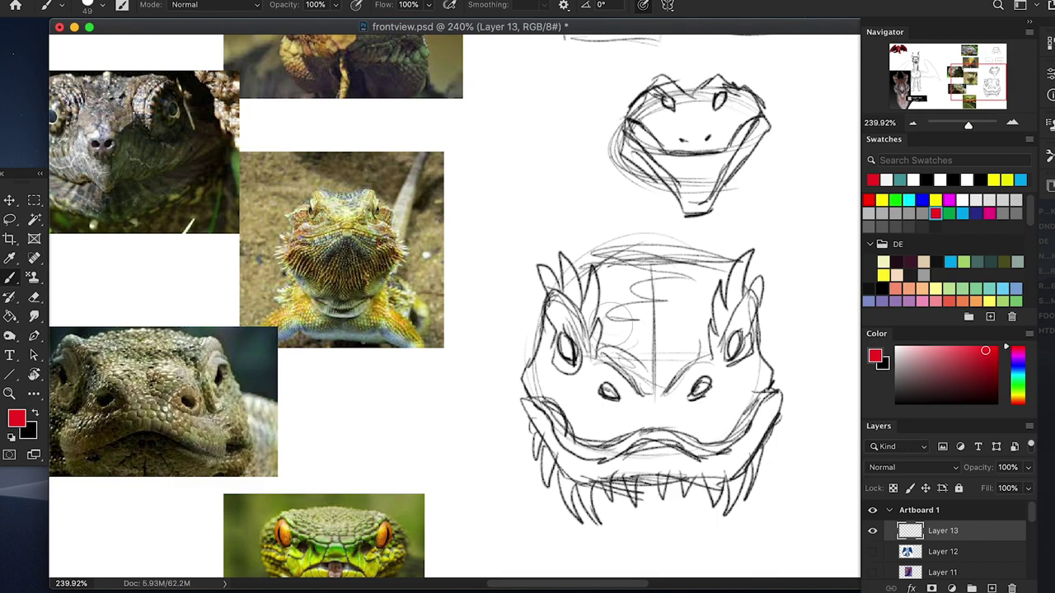
{"action": "right_click", "coordinate": [657, 294]}
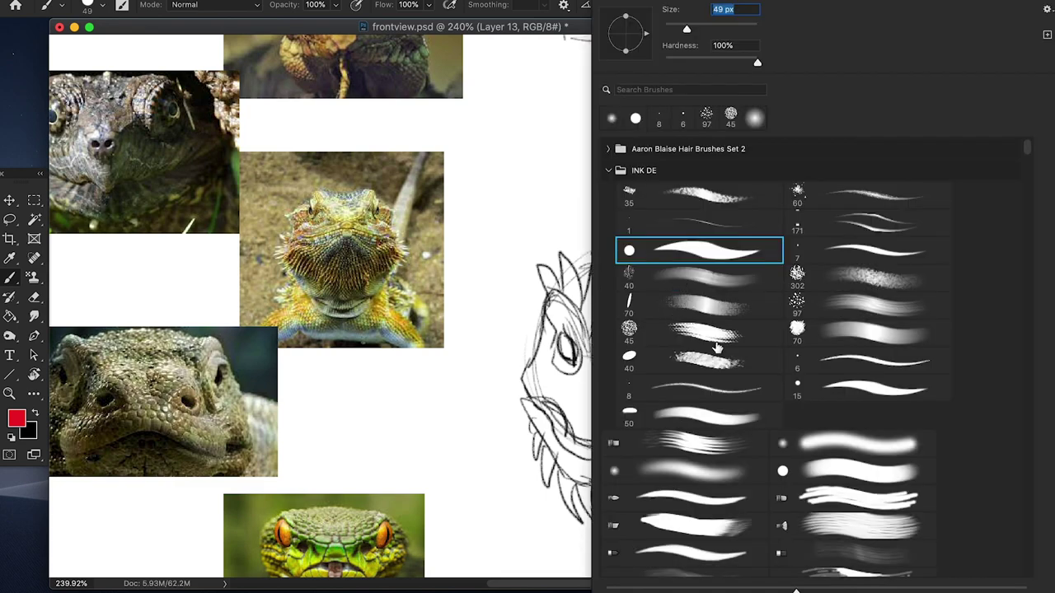
{"action": "double_click", "coordinate": [719, 385]}
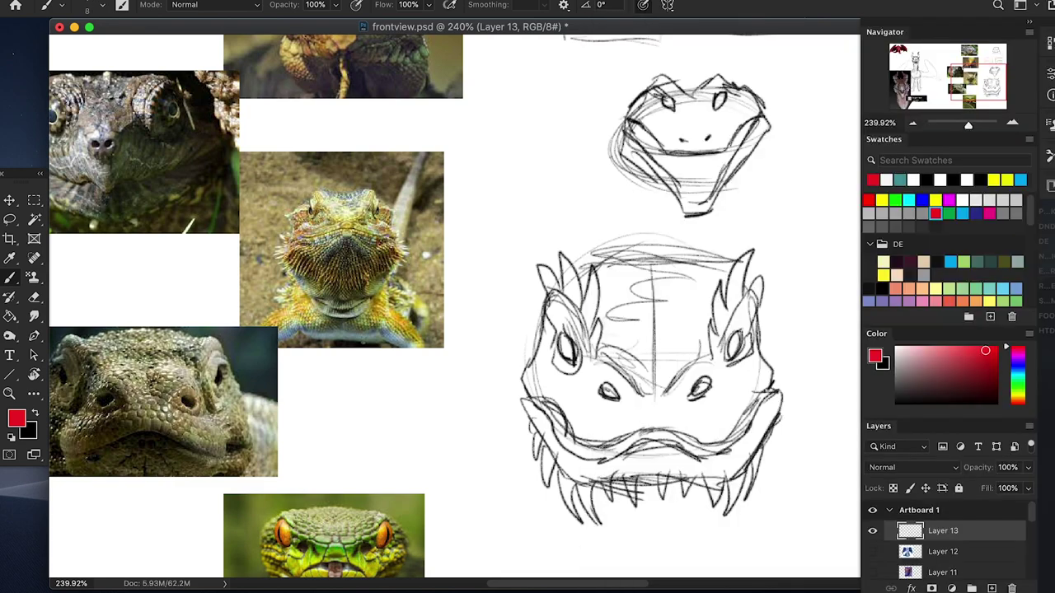
{"action": "right_click", "coordinate": [656, 238]}
{"action": "left_click", "coordinate": [680, 28]}
{"action": "left_click", "coordinate": [548, 194]}
Paint red over the eyes of the bearded dragon, the turtle, the brown lizard and the green snake.
{"action": "left_click_drag", "start_coordinate": [369, 262], "coordinate": [460, 310]}
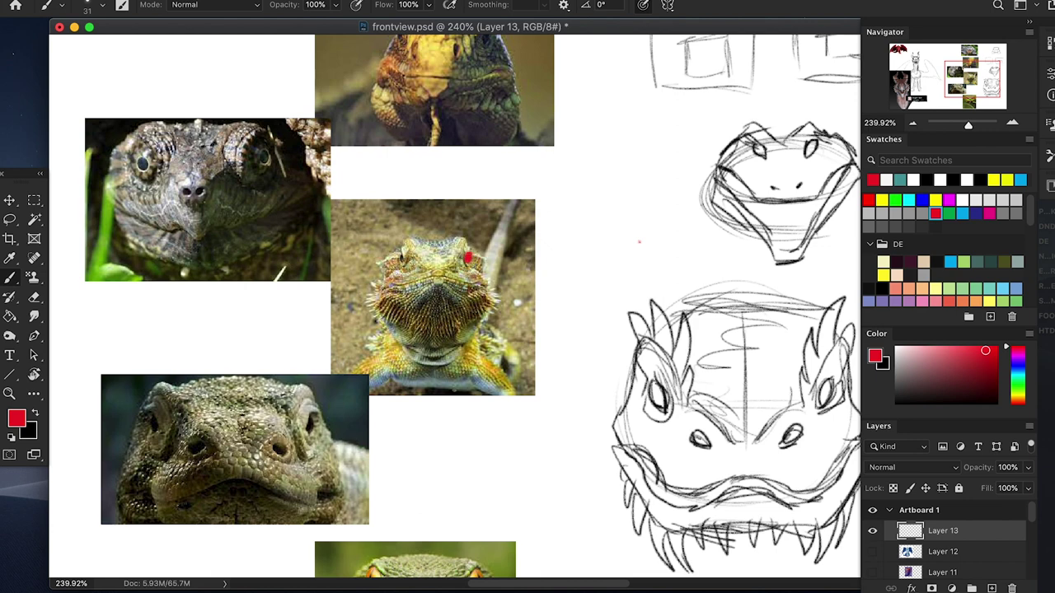
{"action": "left_click_drag", "start_coordinate": [401, 258], "coordinate": [401, 260]}
{"action": "left_click_drag", "start_coordinate": [264, 151], "coordinate": [263, 160]}
{"action": "left_click_drag", "start_coordinate": [143, 153], "coordinate": [142, 162]}
{"action": "left_click_drag", "start_coordinate": [313, 420], "coordinate": [310, 425]}
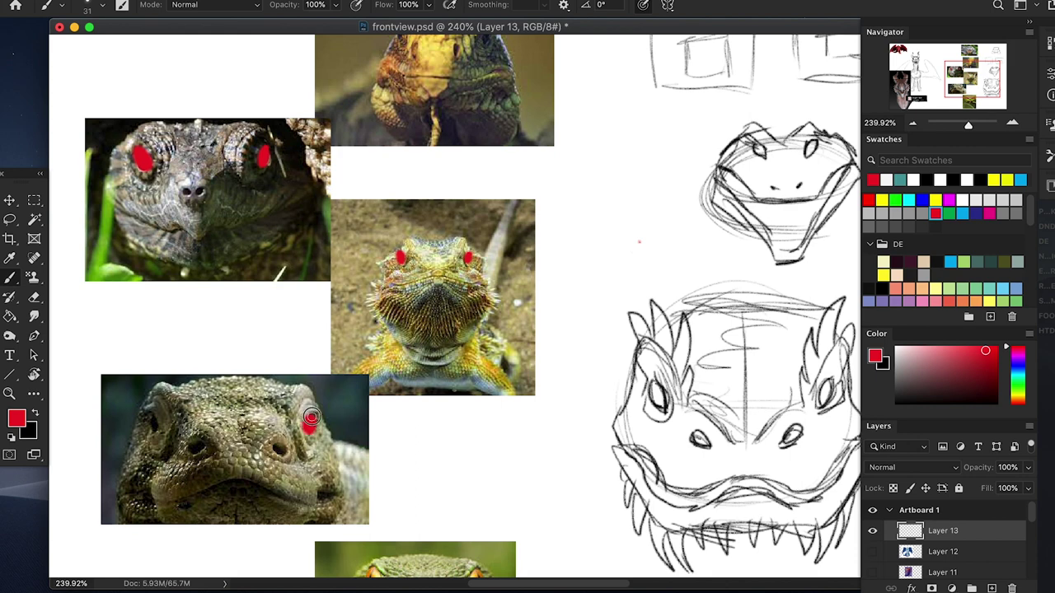
{"action": "left_click", "coordinate": [153, 427]}
{"action": "scroll", "coordinate": [365, 332], "scroll_direction": "down", "scroll_amount": 5}
{"action": "left_click_drag", "start_coordinate": [356, 397], "coordinate": [357, 402]}
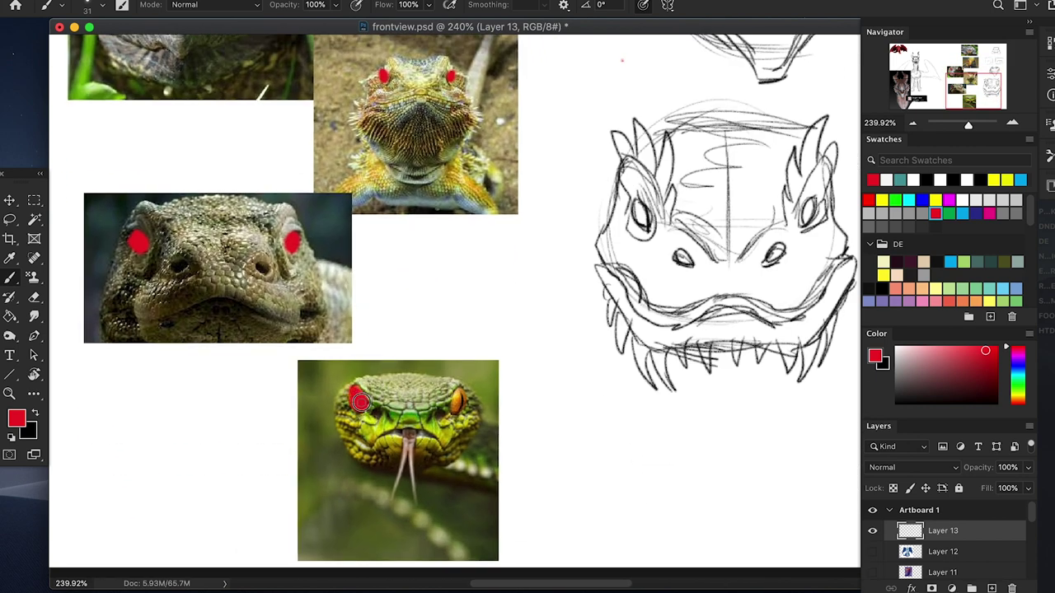
{"action": "left_click_drag", "start_coordinate": [455, 394], "coordinate": [458, 406]}
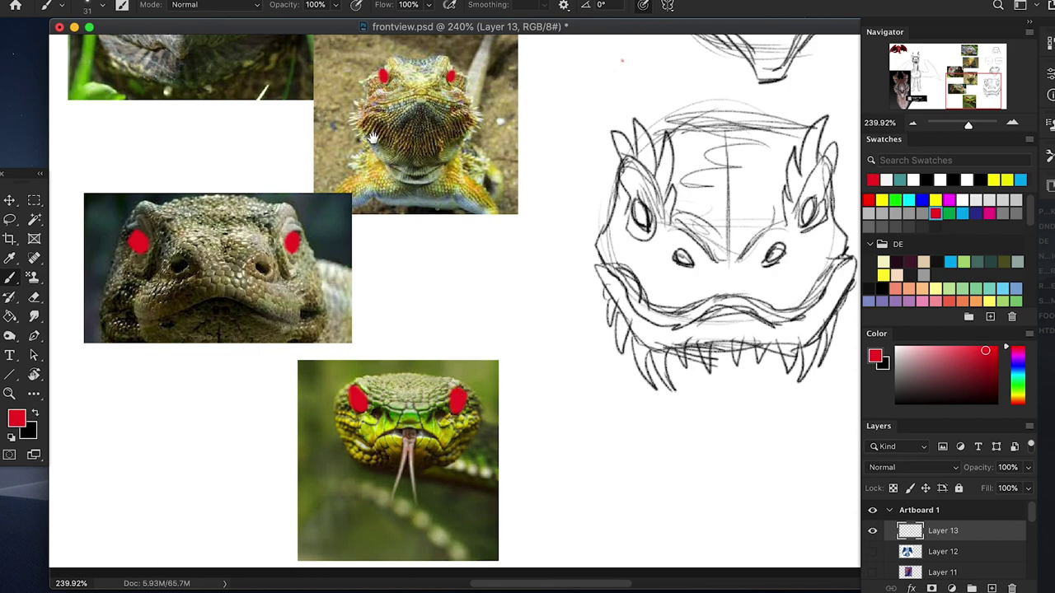
Paint red over the eyes of the yellow lizard and the crocodile.
{"action": "scroll", "coordinate": [405, 330], "scroll_direction": "up", "scroll_amount": 10}
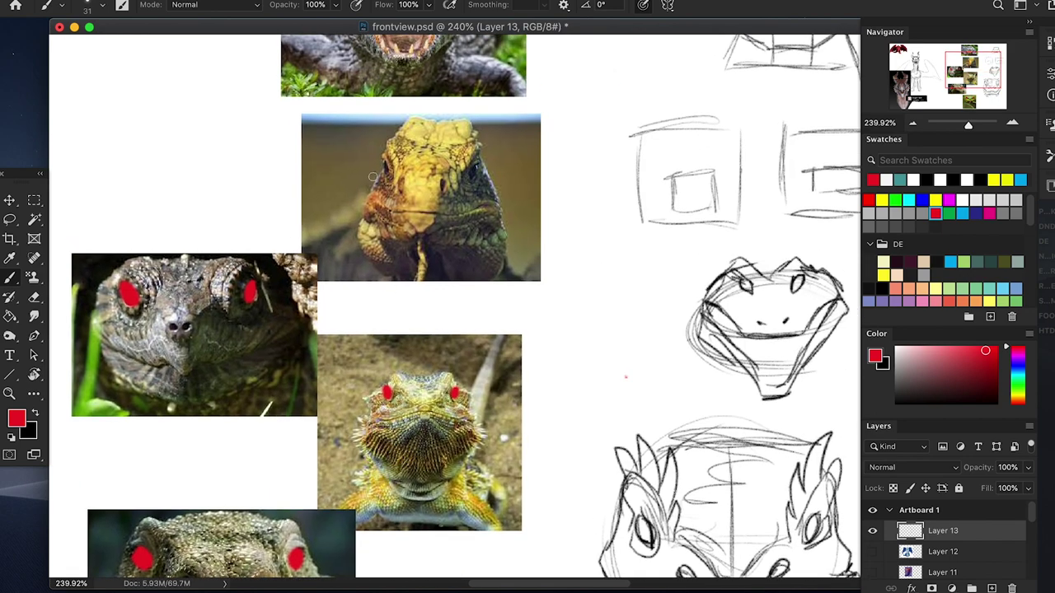
{"action": "left_click_drag", "start_coordinate": [387, 160], "coordinate": [389, 173]}
{"action": "left_click_drag", "start_coordinate": [475, 178], "coordinate": [476, 165]}
{"action": "left_click_drag", "start_coordinate": [577, 134], "coordinate": [570, 288]}
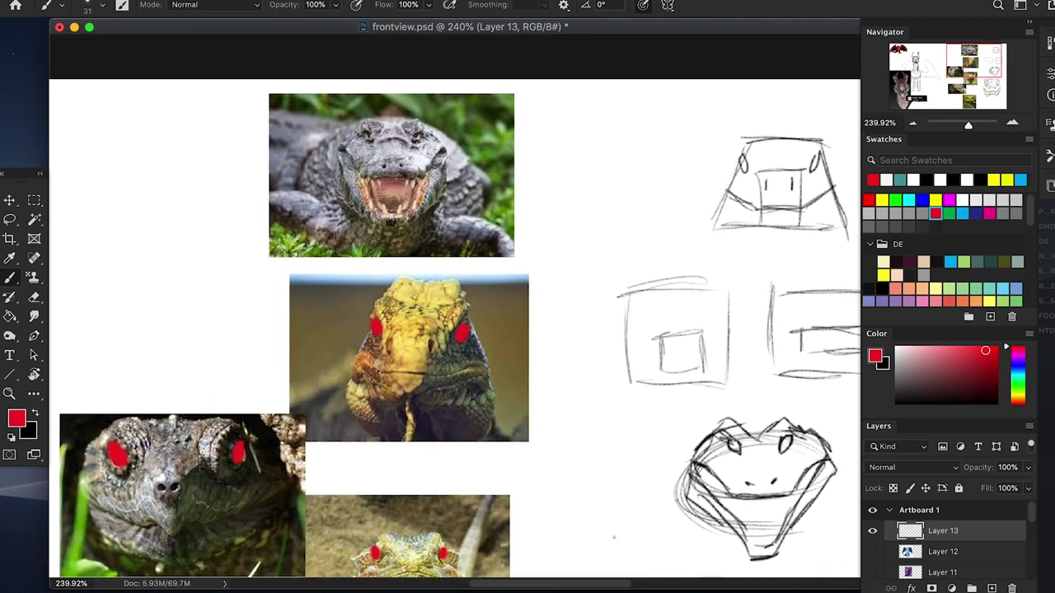
{"action": "left_click_drag", "start_coordinate": [367, 132], "coordinate": [420, 134]}
Reduce the brush to 15 px and mark the crocodile's nostrils and the large dragon head sketch's eyes in red.
{"action": "left_click_drag", "start_coordinate": [387, 462], "coordinate": [396, 316]}
{"action": "key", "text": "z"}
{"action": "left_click_drag", "start_coordinate": [475, 332], "coordinate": [448, 332]}
{"action": "scroll", "coordinate": [441, 363], "scroll_direction": "down", "scroll_amount": 2}
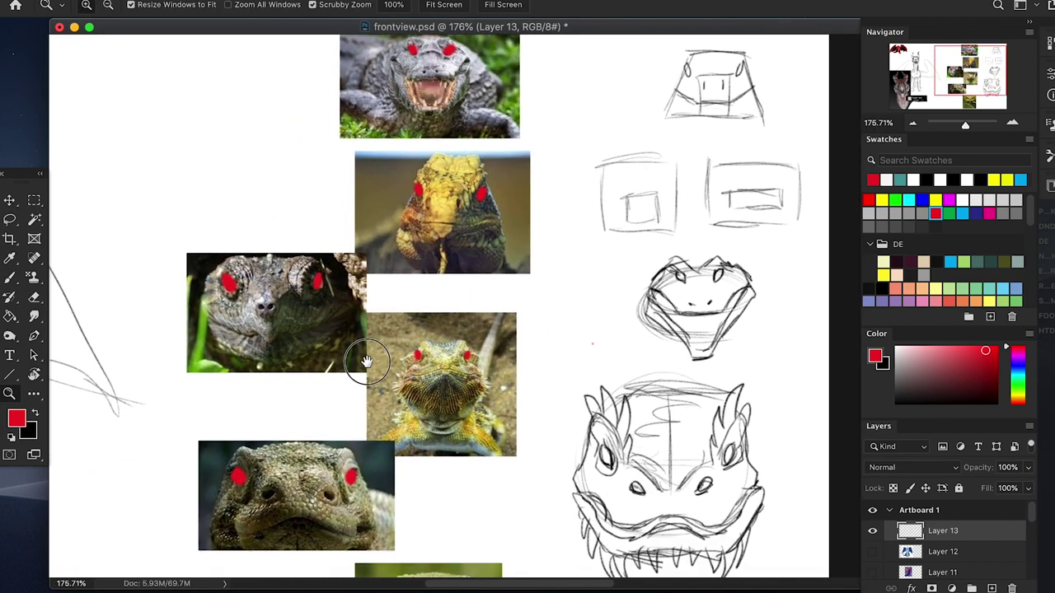
{"action": "key", "text": "b"}
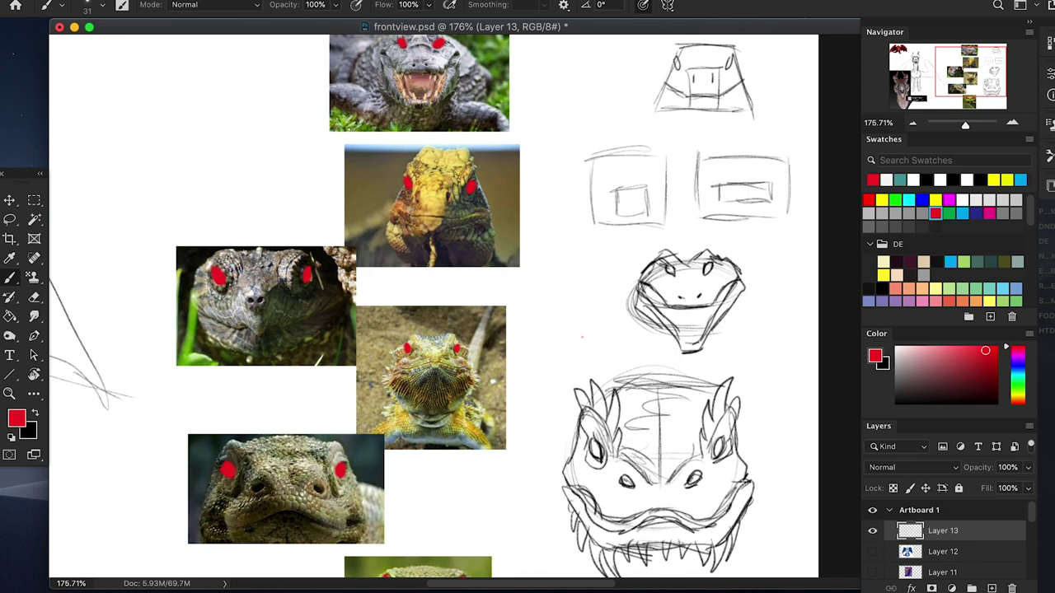
{"action": "right_click", "coordinate": [530, 278]}
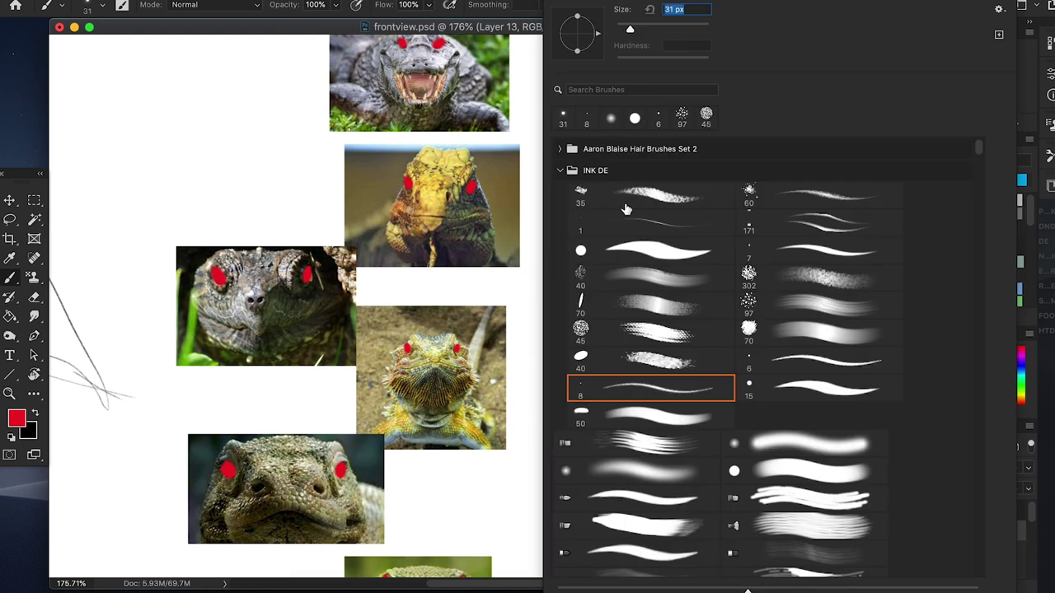
{"action": "left_click_drag", "start_coordinate": [631, 23], "coordinate": [622, 25]}
{"action": "left_click", "coordinate": [321, 214]}
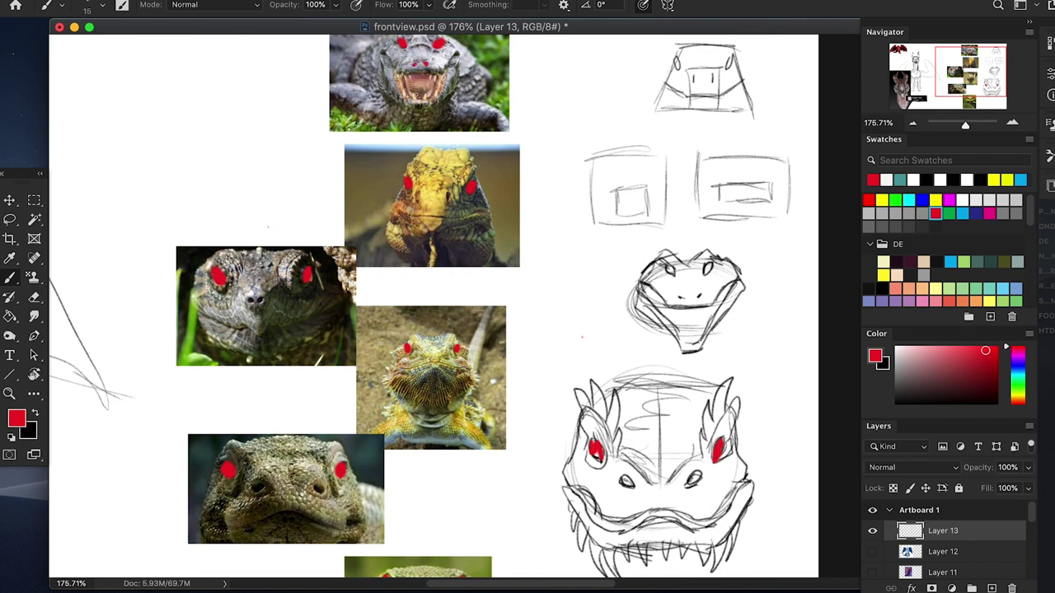
Outline the muzzles of the yellow lizard and the turtle in red and mark their nostrils.
{"action": "key", "text": "z"}
{"action": "left_click_drag", "start_coordinate": [426, 60], "coordinate": [451, 71]}
{"action": "key", "text": "b"}
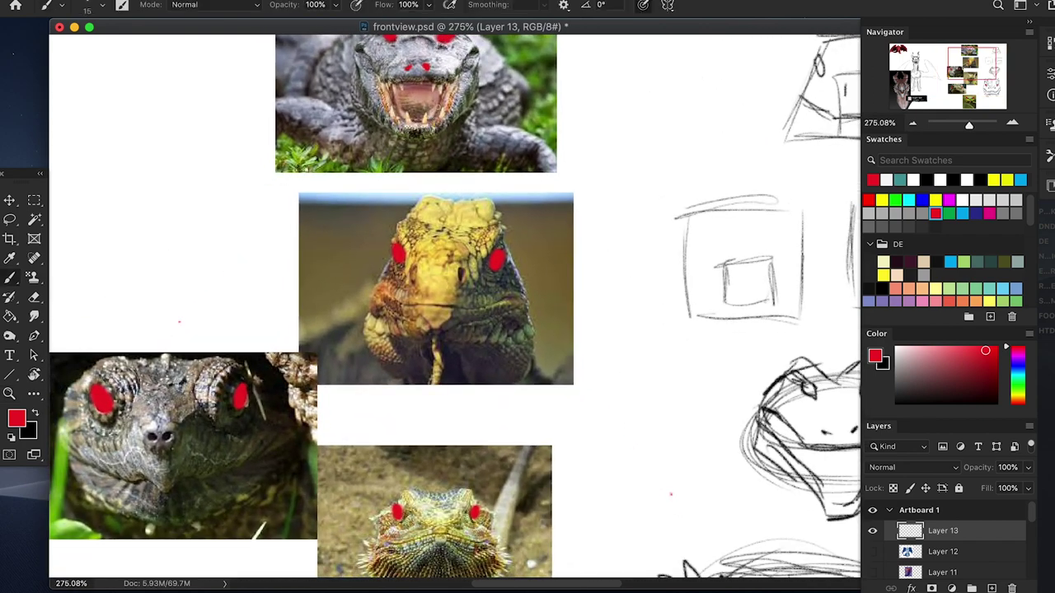
{"action": "scroll", "coordinate": [440, 147], "scroll_direction": "up", "scroll_amount": 2}
{"action": "left_click_drag", "start_coordinate": [464, 360], "coordinate": [464, 210]}
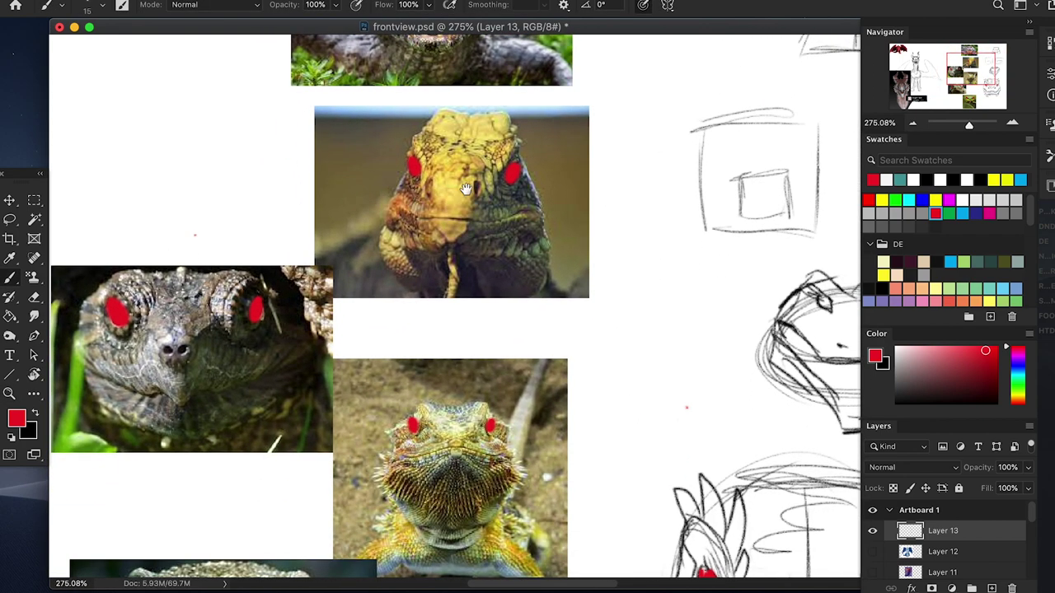
{"action": "mouse_move", "coordinate": [431, 176]}
{"action": "left_mouse_down"}
{"action": "mouse_move", "coordinate": [476, 189]}
{"action": "mouse_move", "coordinate": [483, 213]}
{"action": "mouse_move", "coordinate": [444, 234]}
{"action": "left_mouse_up"}
{"action": "left_click_drag", "start_coordinate": [281, 344], "coordinate": [342, 269]}
{"action": "mouse_move", "coordinate": [211, 239]}
{"action": "left_mouse_down"}
{"action": "mouse_move", "coordinate": [202, 302]}
{"action": "mouse_move", "coordinate": [241, 330]}
{"action": "mouse_move", "coordinate": [278, 284]}
{"action": "mouse_move", "coordinate": [266, 235]}
{"action": "mouse_move", "coordinate": [223, 264]}
{"action": "left_mouse_up"}
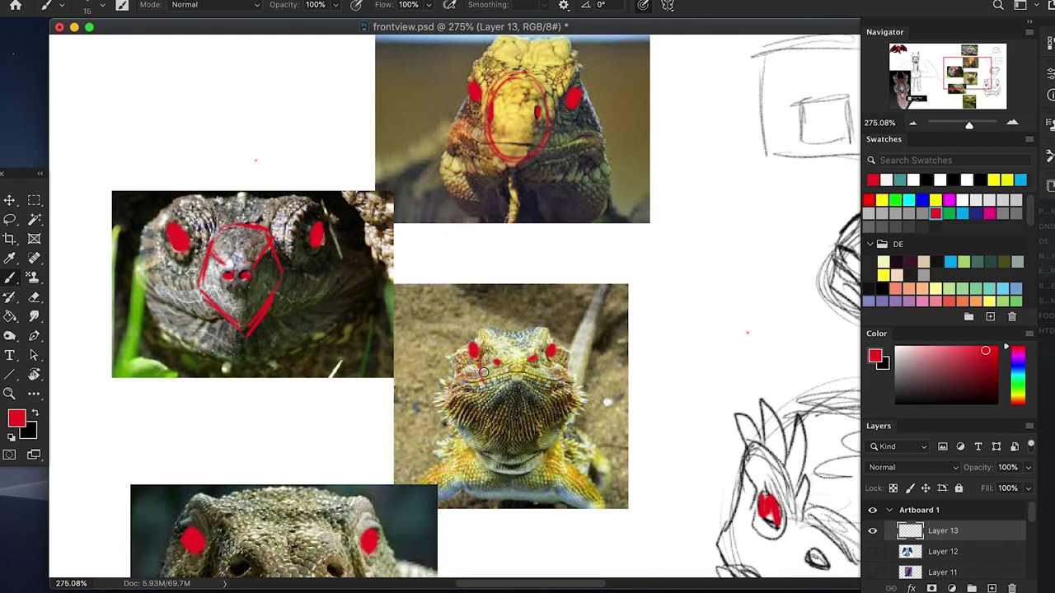
Draw the red outline of the bearded dragon's muzzle around its nostrils, between the eyes.
{"action": "left_click_drag", "start_coordinate": [541, 387], "coordinate": [528, 389]}
{"action": "left_click_drag", "start_coordinate": [547, 354], "coordinate": [548, 378]}
{"action": "left_click_drag", "start_coordinate": [546, 348], "coordinate": [493, 350]}
{"action": "left_click_drag", "start_coordinate": [494, 350], "coordinate": [549, 356]}
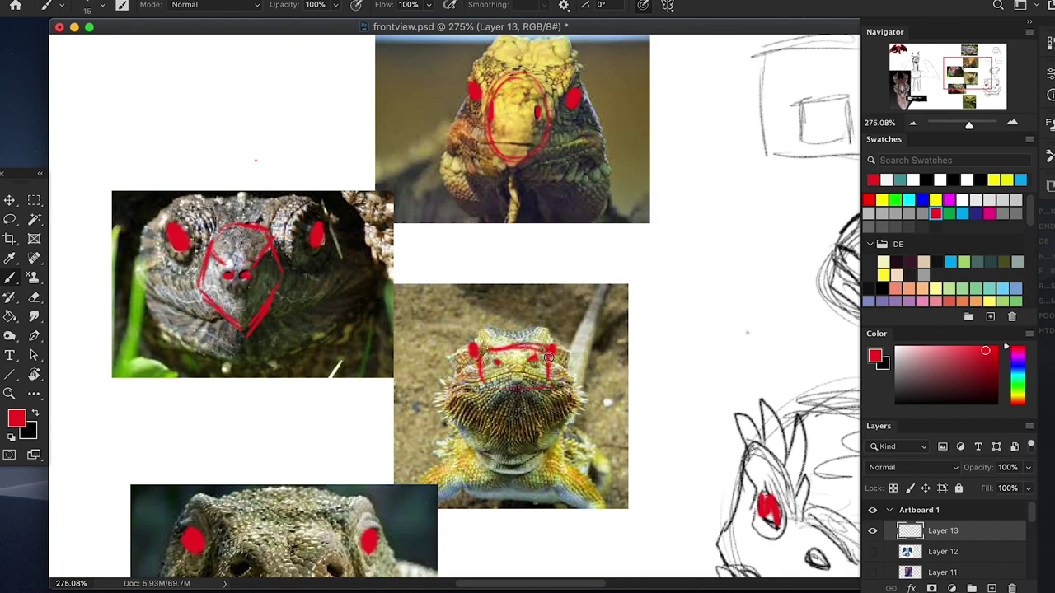
Outline the brown lizard's broad muzzle in red and mark both of its nostrils.
{"action": "left_click_drag", "start_coordinate": [368, 462], "coordinate": [412, 219]}
{"action": "mouse_move", "coordinate": [284, 287]}
{"action": "left_mouse_down"}
{"action": "mouse_move", "coordinate": [242, 367]}
{"action": "mouse_move", "coordinate": [253, 341]}
{"action": "left_mouse_up"}
{"action": "mouse_move", "coordinate": [286, 287]}
{"action": "left_mouse_down"}
{"action": "mouse_move", "coordinate": [362, 280]}
{"action": "mouse_move", "coordinate": [417, 397]}
{"action": "mouse_move", "coordinate": [410, 409]}
{"action": "left_mouse_up"}
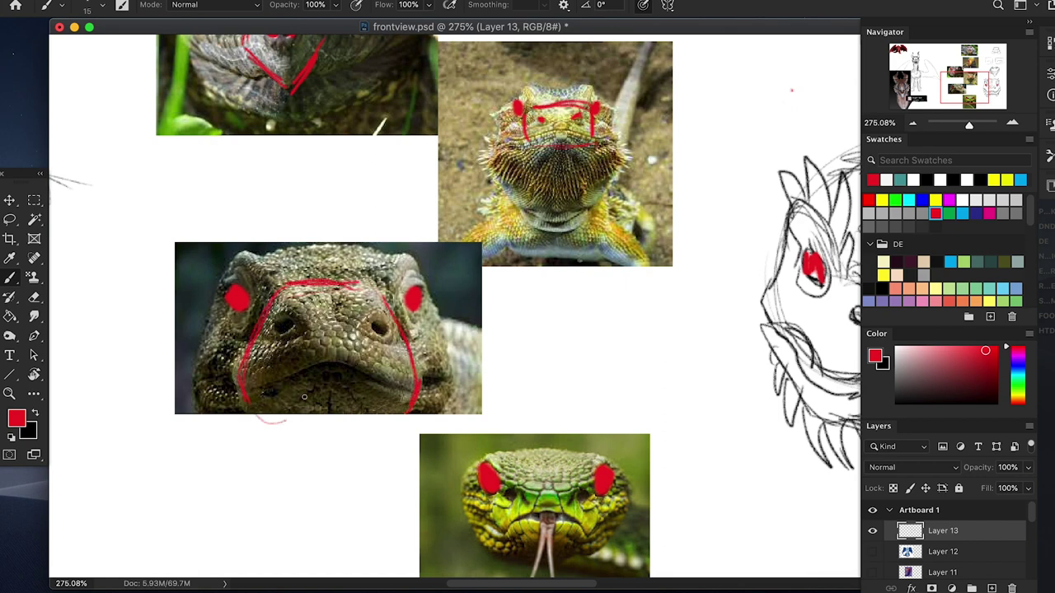
{"action": "left_click_drag", "start_coordinate": [278, 324], "coordinate": [279, 324]}
{"action": "left_click_drag", "start_coordinate": [381, 328], "coordinate": [381, 329]}
Outline the green snake's muzzle in red between the eyes and mark its nostrils.
{"action": "left_click_drag", "start_coordinate": [549, 417], "coordinate": [511, 305]}
{"action": "mouse_move", "coordinate": [462, 393]}
{"action": "left_mouse_down"}
{"action": "mouse_move", "coordinate": [460, 406]}
{"action": "mouse_move", "coordinate": [539, 409]}
{"action": "mouse_move", "coordinate": [564, 388]}
{"action": "left_mouse_up"}
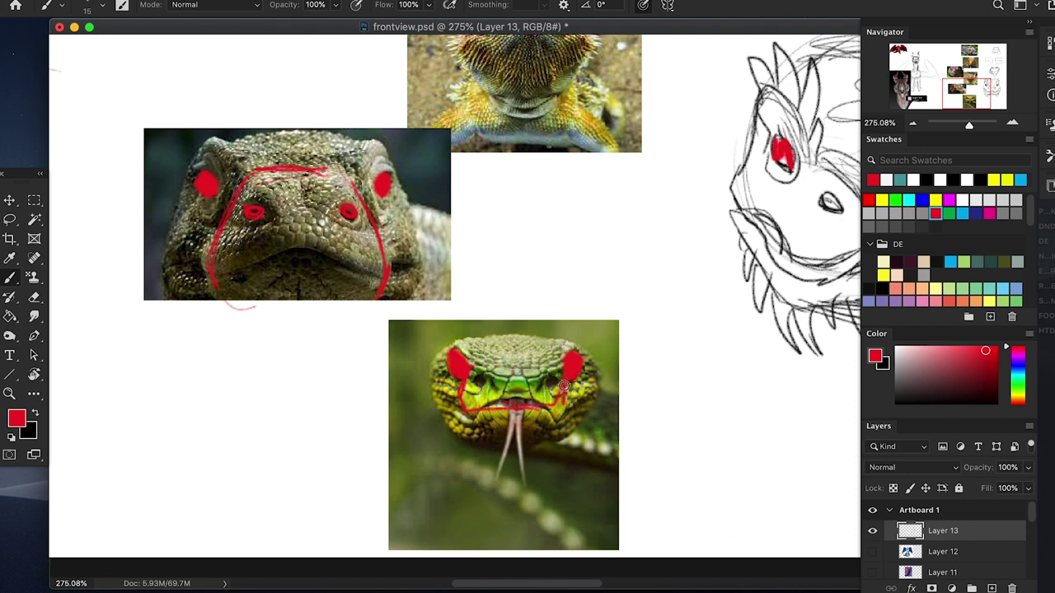
{"action": "mouse_move", "coordinate": [469, 366]}
{"action": "left_mouse_down"}
{"action": "mouse_move", "coordinate": [545, 369]}
{"action": "mouse_move", "coordinate": [533, 365]}
{"action": "mouse_move", "coordinate": [562, 365]}
{"action": "left_mouse_up"}
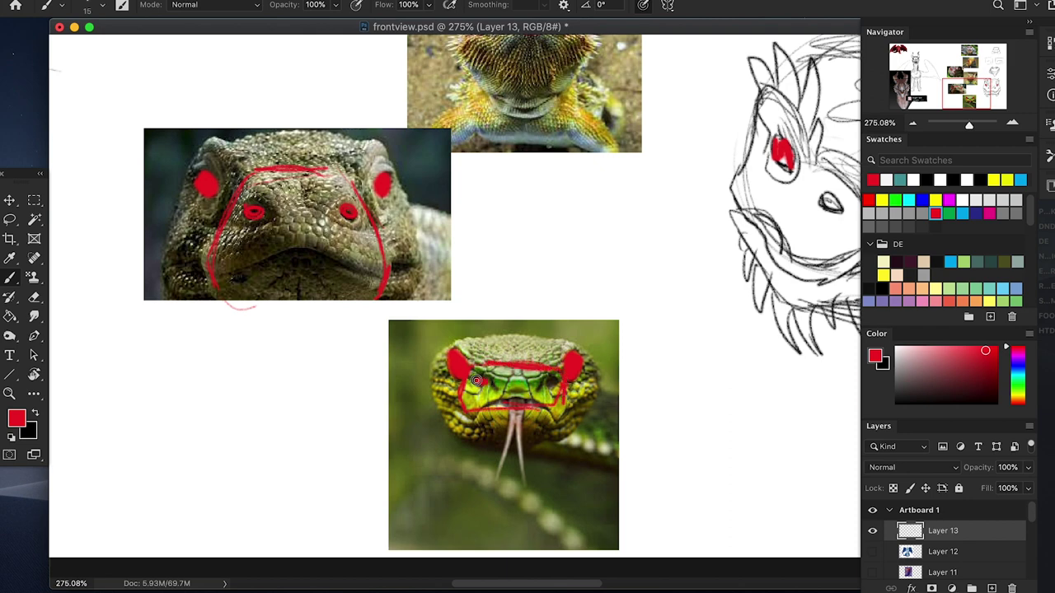
Outline the outer sides of the brown lizard's head in red, including the eye ridges and the jaw corners.
{"action": "left_click_drag", "start_coordinate": [450, 235], "coordinate": [495, 306]}
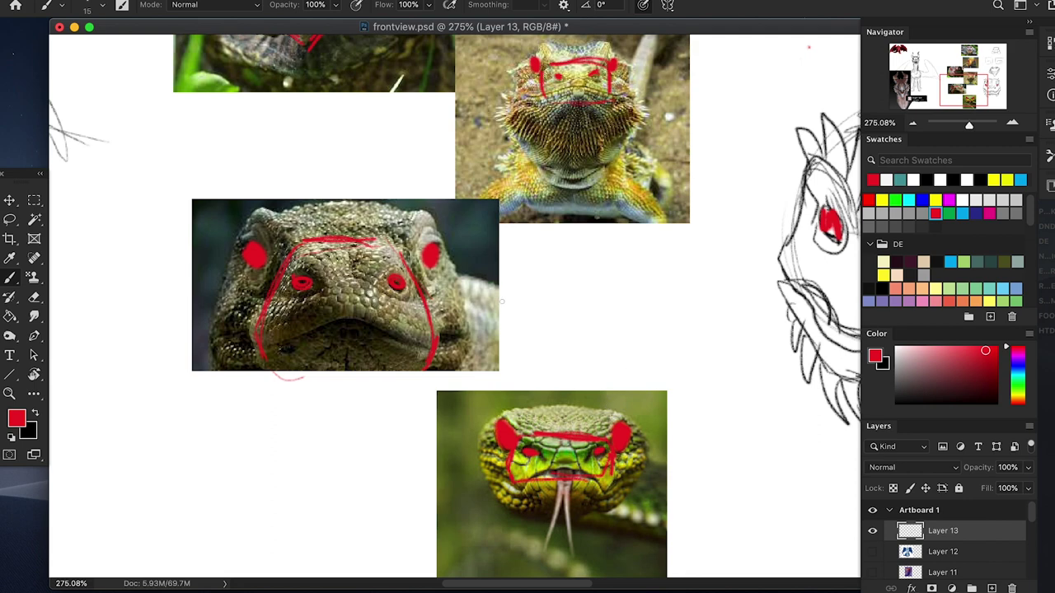
{"action": "left_click_drag", "start_coordinate": [262, 207], "coordinate": [286, 242]}
{"action": "mouse_move", "coordinate": [259, 208]}
{"action": "left_mouse_down"}
{"action": "mouse_move", "coordinate": [223, 266]}
{"action": "mouse_move", "coordinate": [208, 324]}
{"action": "mouse_move", "coordinate": [219, 358]}
{"action": "mouse_move", "coordinate": [257, 373]}
{"action": "left_mouse_up"}
{"action": "mouse_move", "coordinate": [396, 237]}
{"action": "left_mouse_down"}
{"action": "mouse_move", "coordinate": [423, 210]}
{"action": "mouse_move", "coordinate": [455, 252]}
{"action": "mouse_move", "coordinate": [466, 333]}
{"action": "left_mouse_up"}
{"action": "left_click_drag", "start_coordinate": [430, 367], "coordinate": [456, 369]}
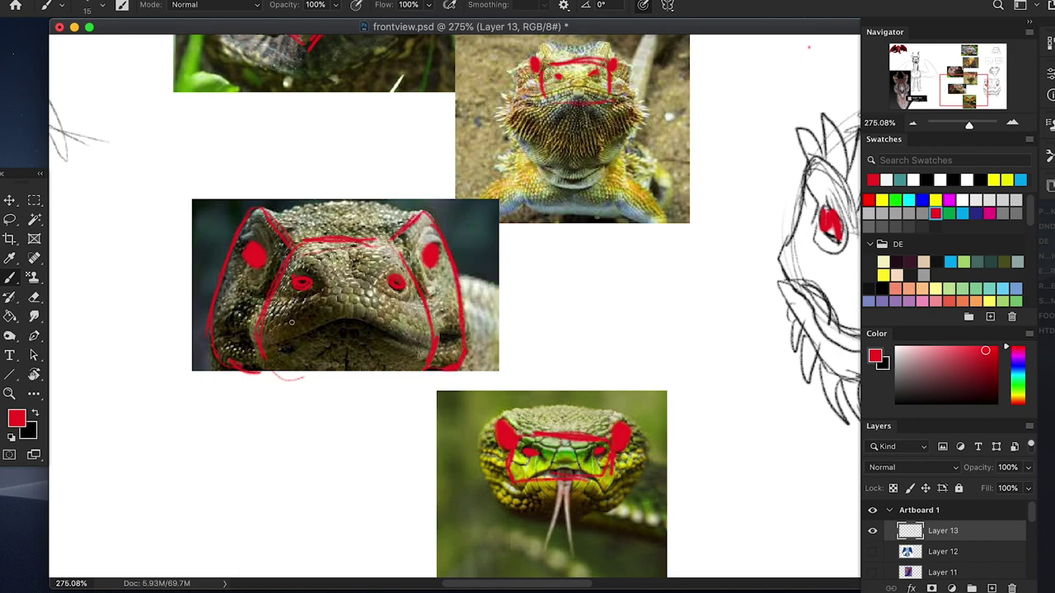
Trace the brown lizard's mouth line in red and draw the curves for its skull top and chin.
{"action": "mouse_move", "coordinate": [222, 336]}
{"action": "left_mouse_down"}
{"action": "mouse_move", "coordinate": [271, 344]}
{"action": "mouse_move", "coordinate": [351, 316]}
{"action": "mouse_move", "coordinate": [400, 349]}
{"action": "mouse_move", "coordinate": [447, 337]}
{"action": "left_mouse_up"}
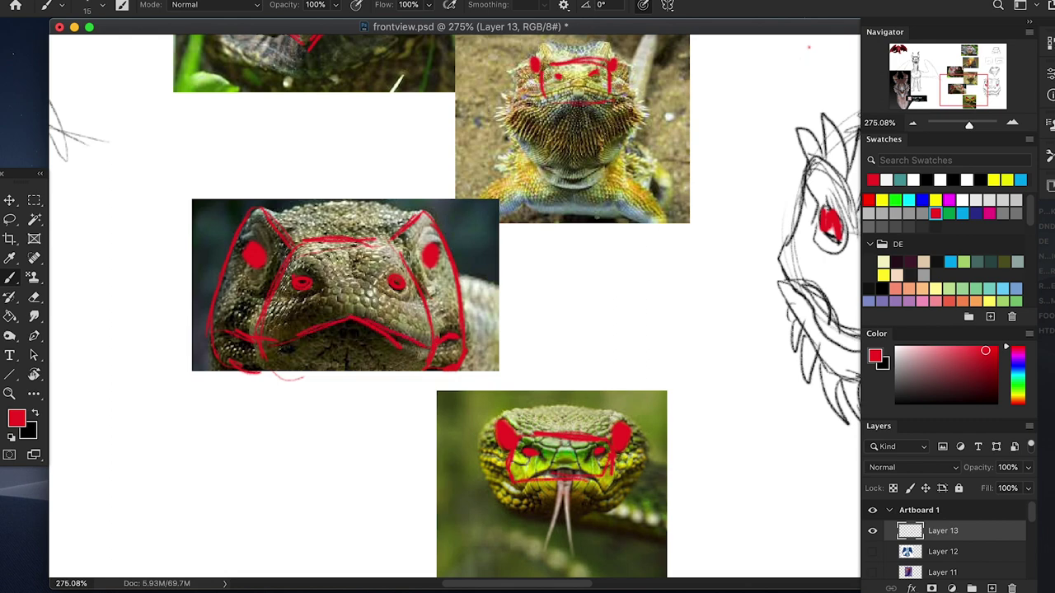
{"action": "mouse_move", "coordinate": [260, 208]}
{"action": "left_mouse_down"}
{"action": "mouse_move", "coordinate": [336, 202]}
{"action": "mouse_move", "coordinate": [294, 213]}
{"action": "mouse_move", "coordinate": [395, 222]}
{"action": "mouse_move", "coordinate": [407, 213]}
{"action": "mouse_move", "coordinate": [327, 195]}
{"action": "mouse_move", "coordinate": [355, 203]}
{"action": "left_mouse_up"}
{"action": "mouse_move", "coordinate": [279, 378]}
{"action": "left_mouse_down"}
{"action": "mouse_move", "coordinate": [364, 388]}
{"action": "mouse_move", "coordinate": [432, 366]}
{"action": "left_mouse_up"}
{"action": "mouse_move", "coordinate": [292, 376]}
{"action": "left_mouse_down"}
{"action": "mouse_move", "coordinate": [314, 358]}
{"action": "mouse_move", "coordinate": [400, 370]}
{"action": "left_mouse_up"}
Draw the turtle's mouth line, bulging eye sockets and overall head contour in red.
{"action": "left_click_drag", "start_coordinate": [617, 281], "coordinate": [578, 389]}
{"action": "left_click_drag", "start_coordinate": [327, 143], "coordinate": [352, 293]}
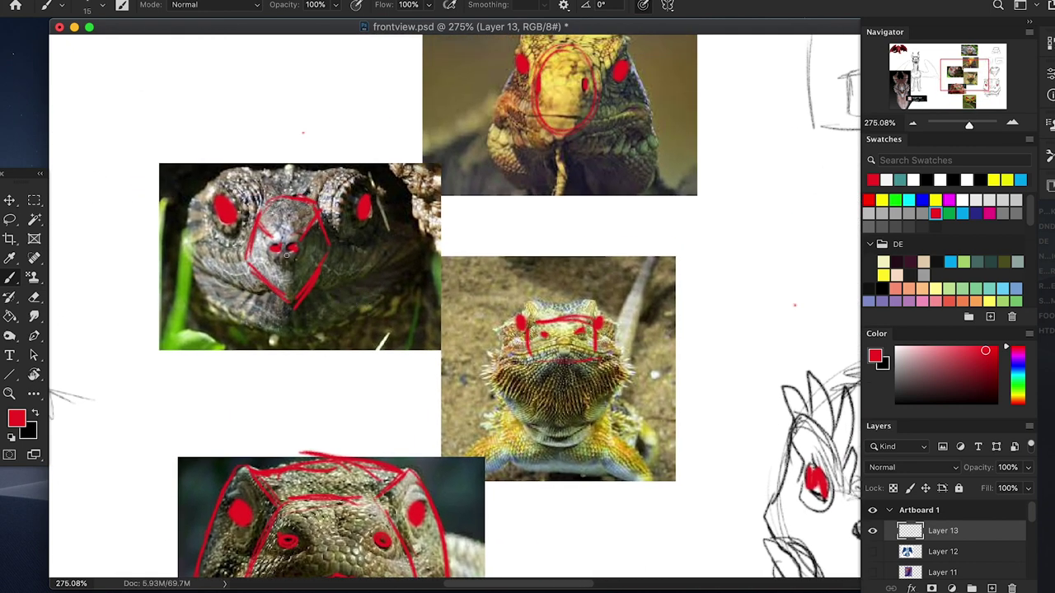
{"action": "mouse_move", "coordinate": [194, 257]}
{"action": "left_mouse_down"}
{"action": "mouse_move", "coordinate": [260, 288]}
{"action": "mouse_move", "coordinate": [337, 286]}
{"action": "mouse_move", "coordinate": [393, 262]}
{"action": "left_mouse_up"}
{"action": "mouse_move", "coordinate": [193, 270]}
{"action": "left_mouse_down"}
{"action": "mouse_move", "coordinate": [198, 195]}
{"action": "mouse_move", "coordinate": [240, 173]}
{"action": "mouse_move", "coordinate": [343, 175]}
{"action": "mouse_move", "coordinate": [367, 191]}
{"action": "left_mouse_up"}
{"action": "left_click_drag", "start_coordinate": [231, 170], "coordinate": [259, 216]}
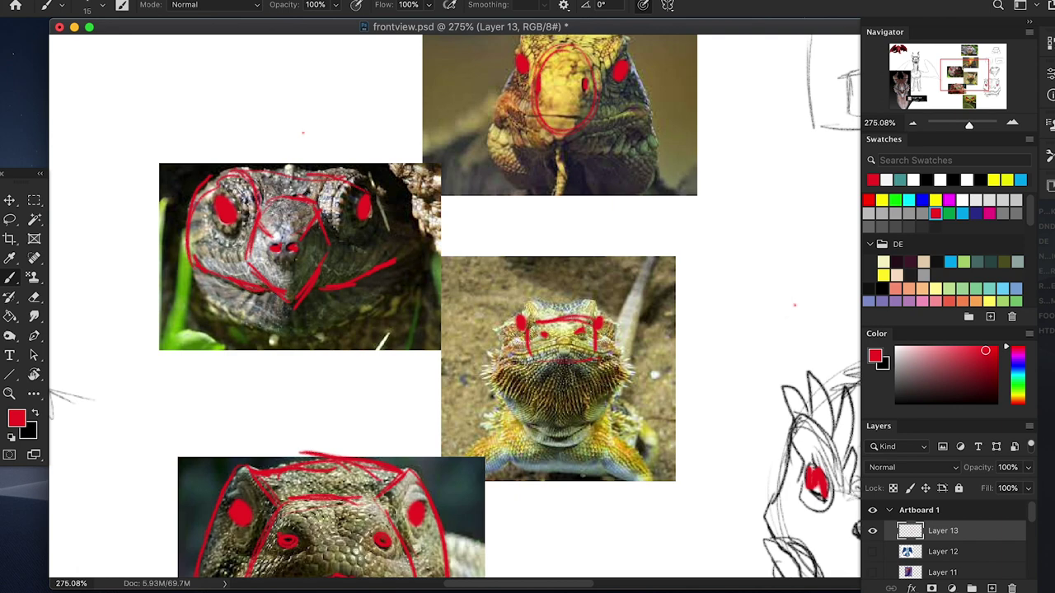
{"action": "mouse_move", "coordinate": [342, 165]}
{"action": "left_mouse_down"}
{"action": "mouse_move", "coordinate": [321, 216]}
{"action": "mouse_move", "coordinate": [377, 198]}
{"action": "left_mouse_up"}
{"action": "mouse_move", "coordinate": [194, 270]}
{"action": "left_mouse_down"}
{"action": "mouse_move", "coordinate": [276, 334]}
{"action": "mouse_move", "coordinate": [250, 320]}
{"action": "mouse_move", "coordinate": [321, 329]}
{"action": "mouse_move", "coordinate": [407, 280]}
{"action": "mouse_move", "coordinate": [410, 239]}
{"action": "left_mouse_up"}
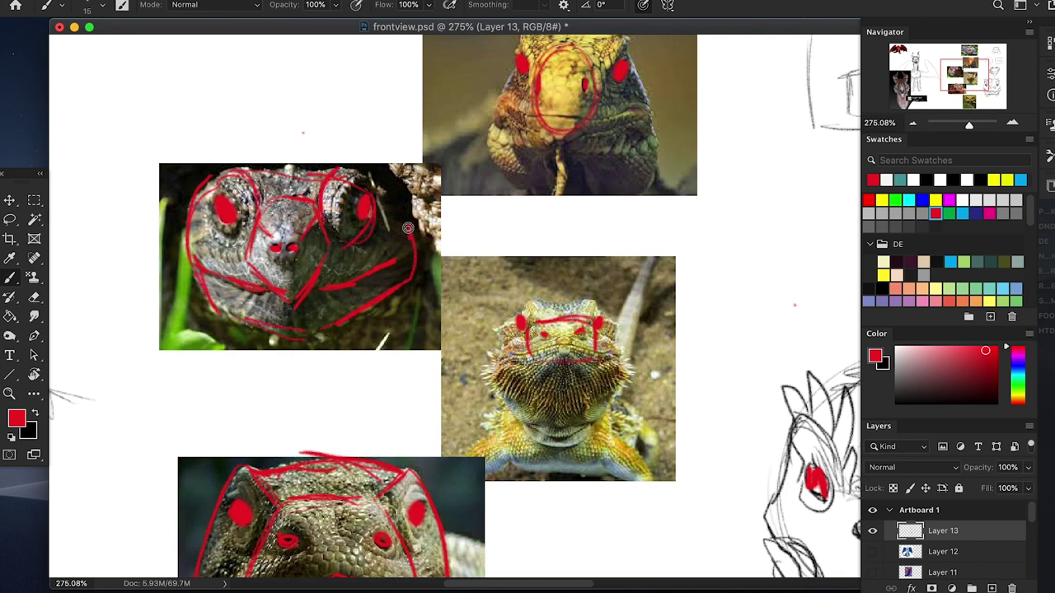
Block in the yellow lizard's tapered head in red, with its flat skull top, brow ridges, mouth line and jaw edge.
{"action": "scroll", "coordinate": [409, 239], "scroll_direction": "up", "scroll_amount": 5}
{"action": "scroll", "coordinate": [410, 240], "scroll_direction": "right", "scroll_amount": 2}
{"action": "mouse_move", "coordinate": [491, 117]}
{"action": "left_mouse_down"}
{"action": "mouse_move", "coordinate": [445, 240]}
{"action": "mouse_move", "coordinate": [507, 266]}
{"action": "mouse_move", "coordinate": [592, 260]}
{"action": "left_mouse_up"}
{"action": "left_click_drag", "start_coordinate": [520, 264], "coordinate": [582, 260]}
{"action": "left_click_drag", "start_coordinate": [579, 130], "coordinate": [606, 259]}
{"action": "left_click_drag", "start_coordinate": [579, 134], "coordinate": [602, 224]}
{"action": "left_click_drag", "start_coordinate": [495, 123], "coordinate": [574, 125]}
{"action": "left_click_drag", "start_coordinate": [468, 136], "coordinate": [483, 178]}
{"action": "left_click_drag", "start_coordinate": [553, 179], "coordinate": [581, 133]}
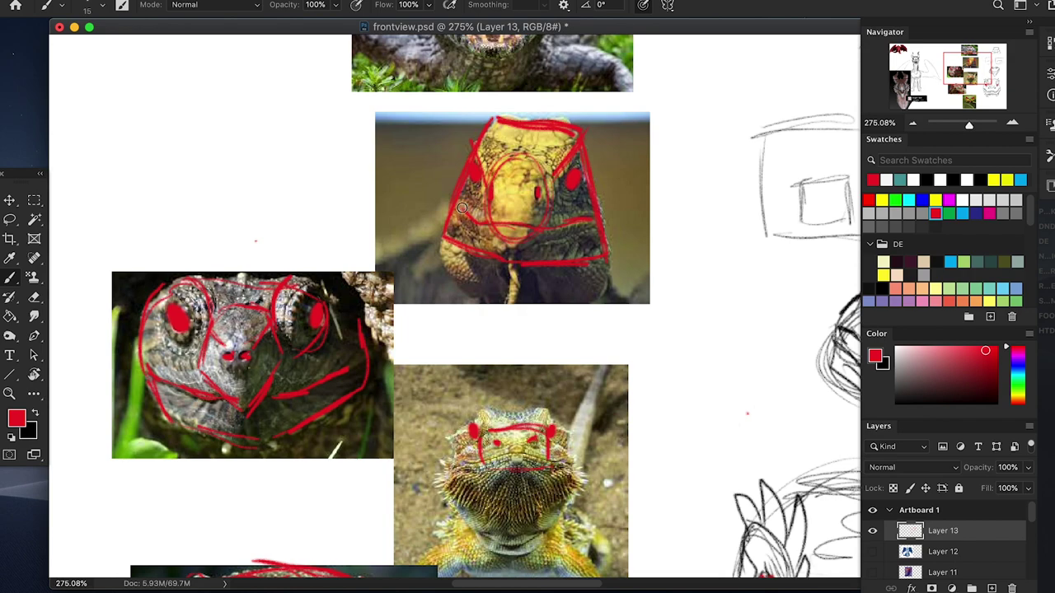
Trace the bearded dragon's mouth line in red and draw a rounded outline around its head.
{"action": "scroll", "coordinate": [281, 359], "scroll_direction": "down", "scroll_amount": 3}
{"action": "left_click_drag", "start_coordinate": [432, 376], "coordinate": [537, 378]}
{"action": "mouse_move", "coordinate": [496, 330]}
{"action": "left_mouse_down"}
{"action": "mouse_move", "coordinate": [422, 387]}
{"action": "mouse_move", "coordinate": [440, 432]}
{"action": "mouse_move", "coordinate": [545, 386]}
{"action": "mouse_move", "coordinate": [530, 435]}
{"action": "left_mouse_up"}
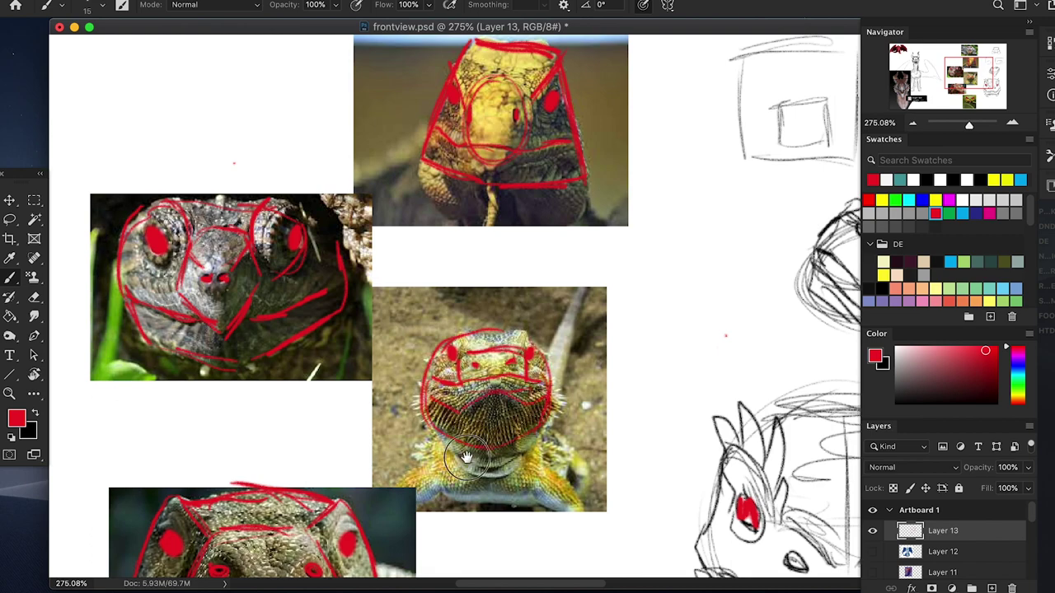
Outline the crocodile's open mouth in red.
{"action": "left_click_drag", "start_coordinate": [468, 457], "coordinate": [480, 291]}
{"action": "left_click_drag", "start_coordinate": [489, 490], "coordinate": [470, 319]}
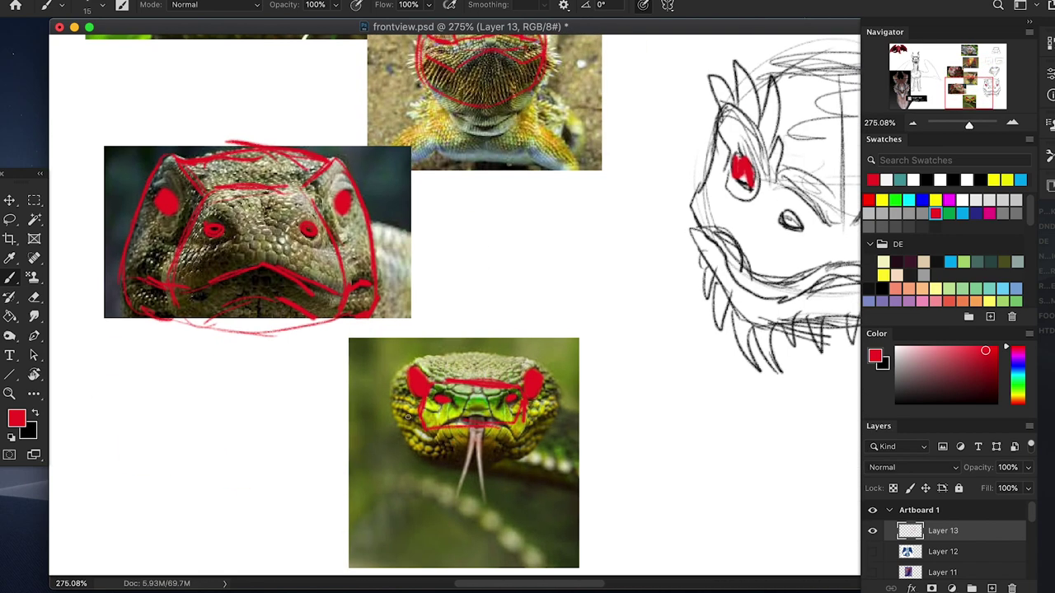
{"action": "left_click_drag", "start_coordinate": [598, 225], "coordinate": [559, 493]}
{"action": "left_click_drag", "start_coordinate": [590, 185], "coordinate": [585, 379]}
{"action": "left_click_drag", "start_coordinate": [528, 228], "coordinate": [548, 421]}
{"action": "mouse_move", "coordinate": [392, 221]}
{"action": "left_mouse_down"}
{"action": "mouse_move", "coordinate": [412, 249]}
{"action": "mouse_move", "coordinate": [473, 249]}
{"action": "mouse_move", "coordinate": [437, 291]}
{"action": "mouse_move", "coordinate": [482, 246]}
{"action": "left_mouse_up"}
{"action": "scroll", "coordinate": [464, 299], "scroll_direction": "down", "scroll_amount": 5}
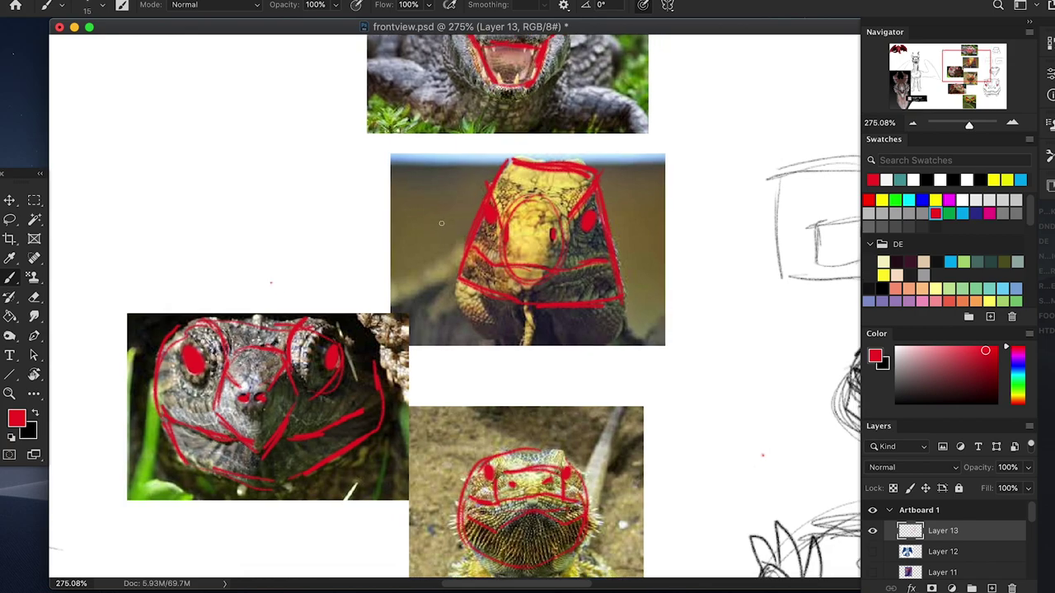
Draw red guide lines down both sides of the horned dragon head render, from the skull past the eyes to the cheeks.
{"action": "key", "text": "z"}
{"action": "mouse_move", "coordinate": [452, 221]}
{"action": "left_mouse_down"}
{"action": "mouse_move", "coordinate": [405, 229]}
{"action": "mouse_move", "coordinate": [445, 231]}
{"action": "mouse_move", "coordinate": [405, 245]}
{"action": "mouse_move", "coordinate": [417, 243]}
{"action": "left_mouse_up"}
{"action": "mouse_move", "coordinate": [333, 252]}
{"action": "left_mouse_down"}
{"action": "mouse_move", "coordinate": [662, 205]}
{"action": "mouse_move", "coordinate": [764, 136]}
{"action": "left_mouse_up"}
{"action": "left_click_drag", "start_coordinate": [407, 289], "coordinate": [557, 195]}
{"action": "left_click_drag", "start_coordinate": [275, 269], "coordinate": [302, 266]}
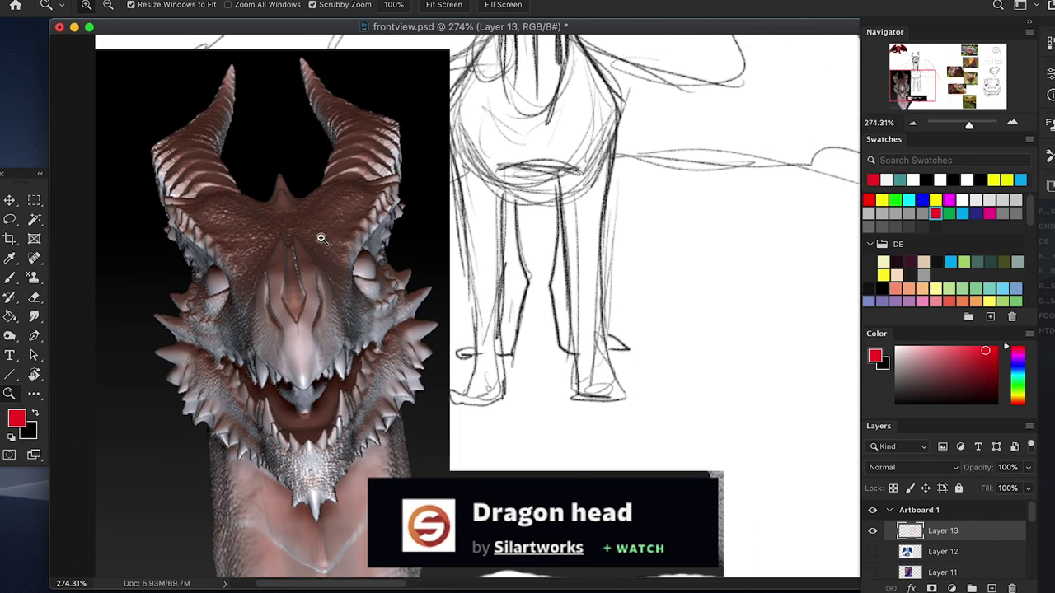
{"action": "key", "text": "b"}
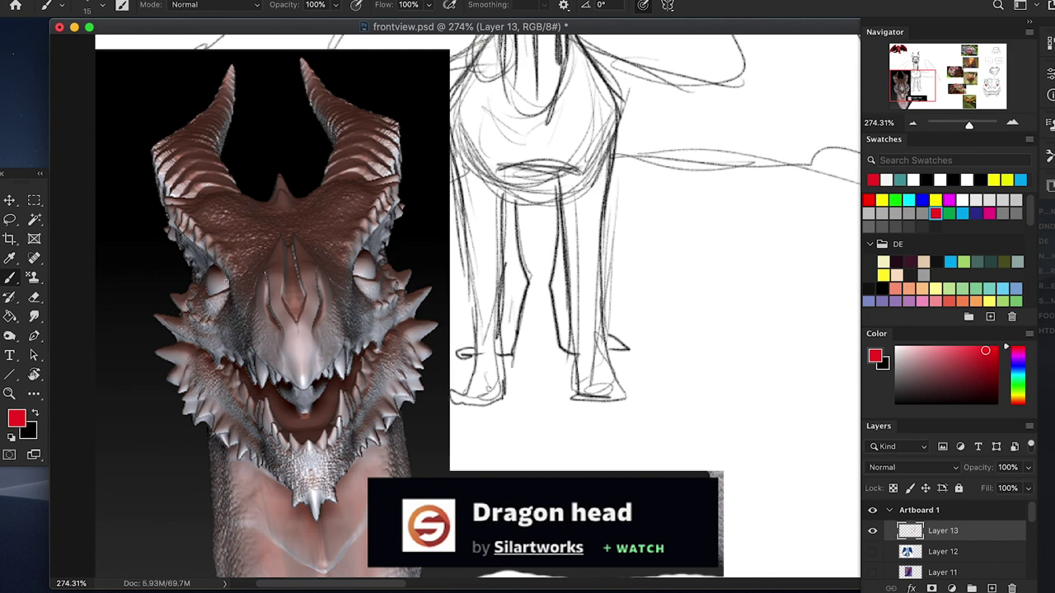
{"action": "left_click_drag", "start_coordinate": [257, 197], "coordinate": [182, 330]}
{"action": "left_click_drag", "start_coordinate": [319, 185], "coordinate": [402, 304]}
Trace the horned dragon's upper lip and the outer and inner edges of its V-shaped lower jaw in red.
{"action": "left_click_drag", "start_coordinate": [183, 376], "coordinate": [286, 487]}
{"action": "mouse_move", "coordinate": [222, 437]}
{"action": "left_mouse_down"}
{"action": "mouse_move", "coordinate": [296, 510]}
{"action": "mouse_move", "coordinate": [383, 402]}
{"action": "left_mouse_up"}
{"action": "left_click_drag", "start_coordinate": [333, 486], "coordinate": [407, 363]}
{"action": "left_click_drag", "start_coordinate": [352, 451], "coordinate": [426, 345]}
{"action": "mouse_move", "coordinate": [184, 340]}
{"action": "left_mouse_down"}
{"action": "mouse_move", "coordinate": [299, 387]}
{"action": "mouse_move", "coordinate": [396, 318]}
{"action": "left_mouse_up"}
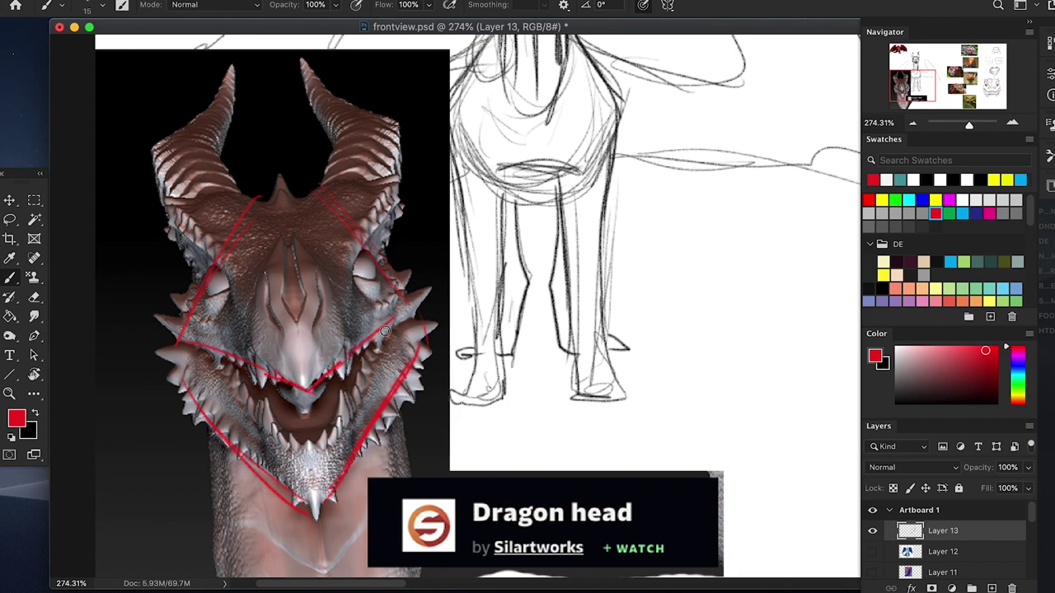
{"action": "mouse_move", "coordinate": [216, 361]}
{"action": "left_mouse_down"}
{"action": "mouse_move", "coordinate": [302, 445]}
{"action": "mouse_move", "coordinate": [393, 338]}
{"action": "mouse_move", "coordinate": [388, 326]}
{"action": "left_mouse_up"}
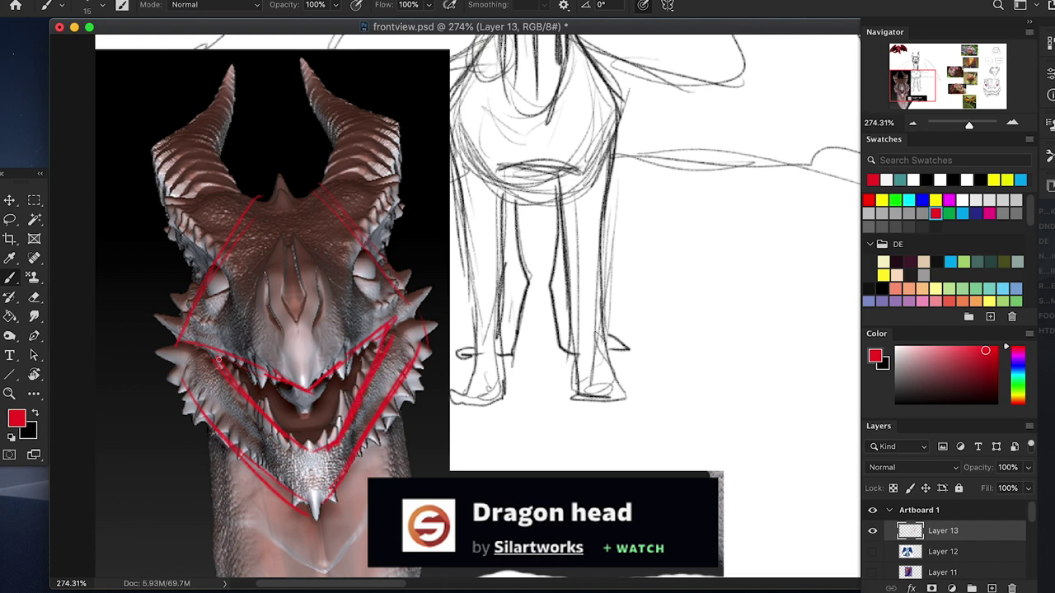
{"action": "mouse_move", "coordinate": [215, 349]}
{"action": "left_mouse_down"}
{"action": "mouse_move", "coordinate": [224, 368]}
{"action": "mouse_move", "coordinate": [178, 358]}
{"action": "mouse_move", "coordinate": [180, 379]}
{"action": "left_mouse_up"}
Outline the horned dragon's wide brow plate and its tapered muzzle in red, and mark the nostril slits.
{"action": "mouse_move", "coordinate": [175, 223]}
{"action": "left_mouse_down"}
{"action": "mouse_move", "coordinate": [208, 195]}
{"action": "mouse_move", "coordinate": [270, 201]}
{"action": "mouse_move", "coordinate": [342, 175]}
{"action": "mouse_move", "coordinate": [389, 197]}
{"action": "mouse_move", "coordinate": [348, 272]}
{"action": "left_mouse_up"}
{"action": "left_click_drag", "start_coordinate": [372, 221], "coordinate": [356, 250]}
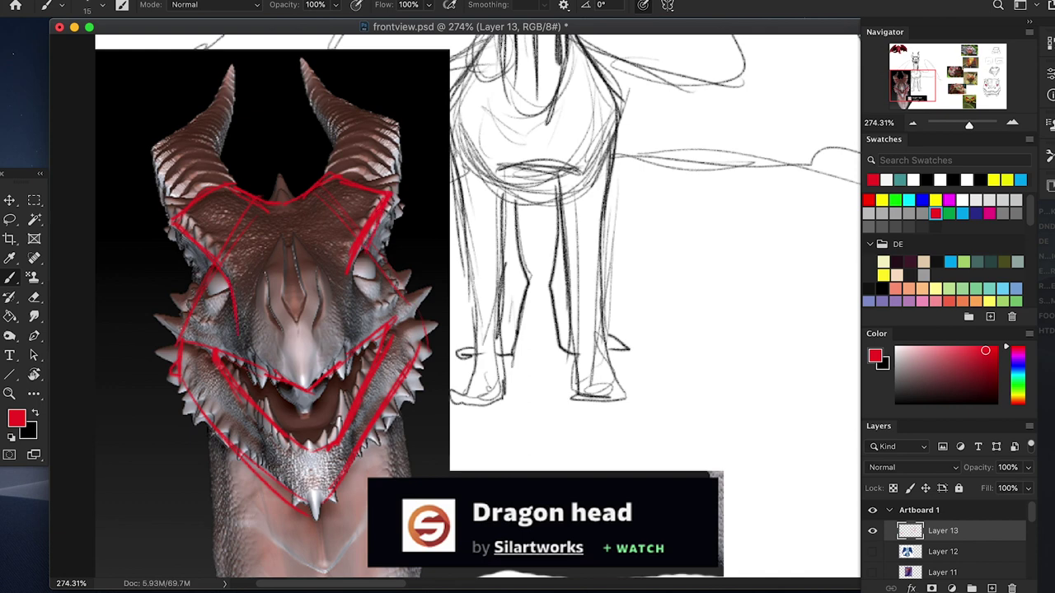
{"action": "mouse_move", "coordinate": [282, 242]}
{"action": "left_mouse_down"}
{"action": "mouse_move", "coordinate": [254, 321]}
{"action": "mouse_move", "coordinate": [293, 381]}
{"action": "mouse_move", "coordinate": [338, 355]}
{"action": "left_mouse_up"}
{"action": "left_click_drag", "start_coordinate": [304, 245], "coordinate": [343, 335]}
{"action": "left_click_drag", "start_coordinate": [276, 247], "coordinate": [300, 242]}
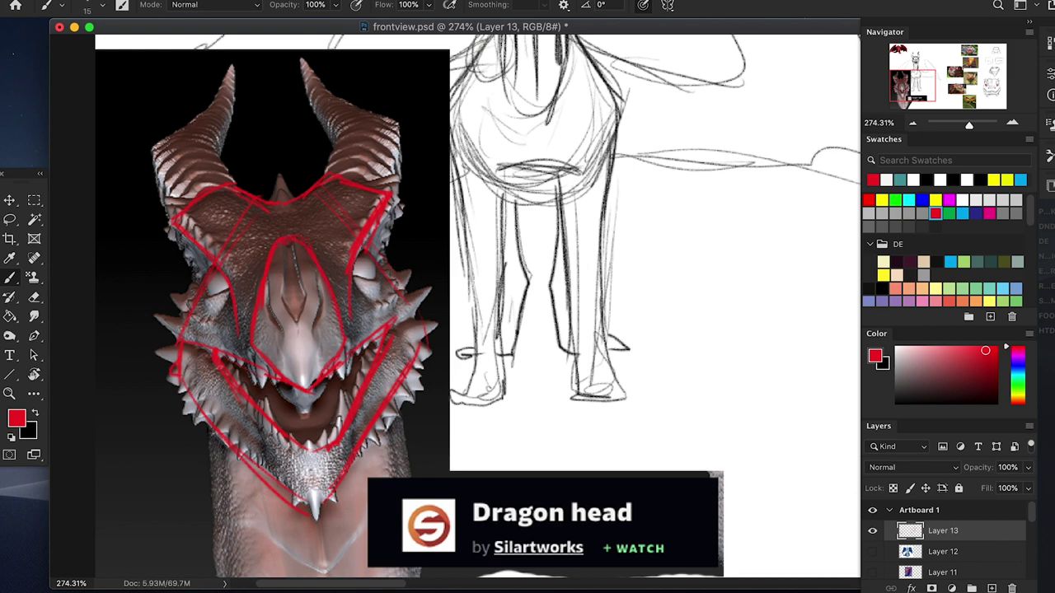
{"action": "left_click_drag", "start_coordinate": [320, 286], "coordinate": [316, 308]}
Compare the shapes marked on the horned dragon head with those on the reptile photos.
{"action": "left_click_drag", "start_coordinate": [607, 233], "coordinate": [424, 223]}
{"action": "left_click_drag", "start_coordinate": [816, 239], "coordinate": [360, 471]}
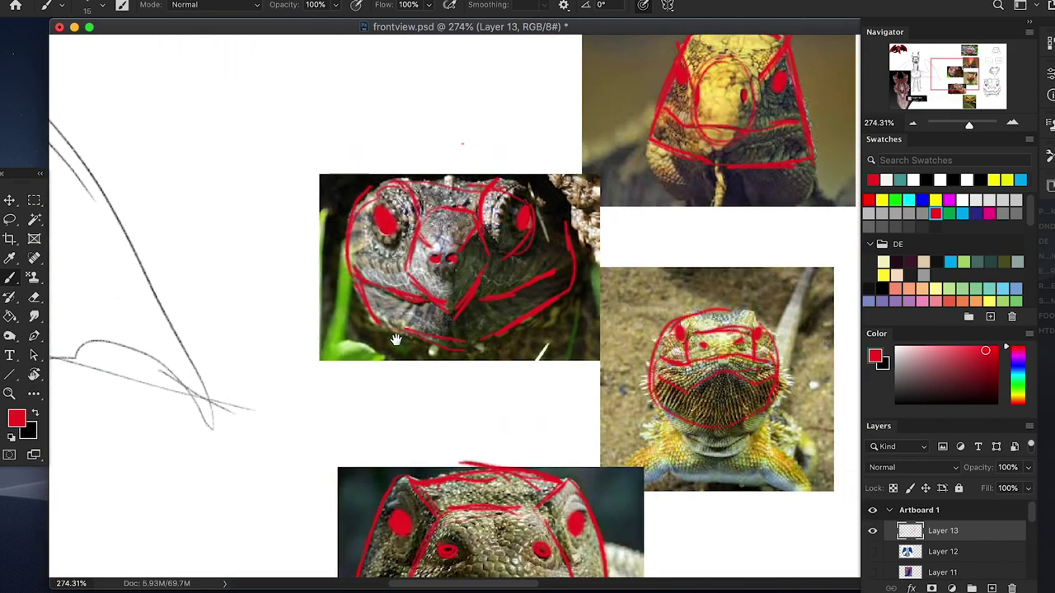
{"action": "left_click_drag", "start_coordinate": [269, 329], "coordinate": [728, 207]}
{"action": "left_click_drag", "start_coordinate": [377, 297], "coordinate": [569, 259]}
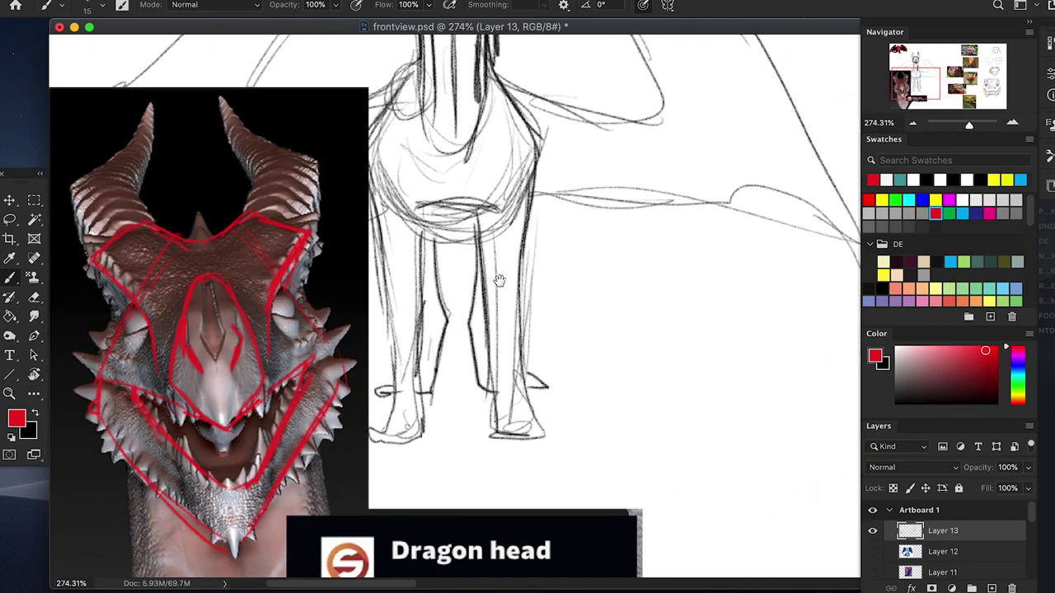
{"action": "scroll", "coordinate": [655, 245], "scroll_direction": "right", "scroll_amount": 10}
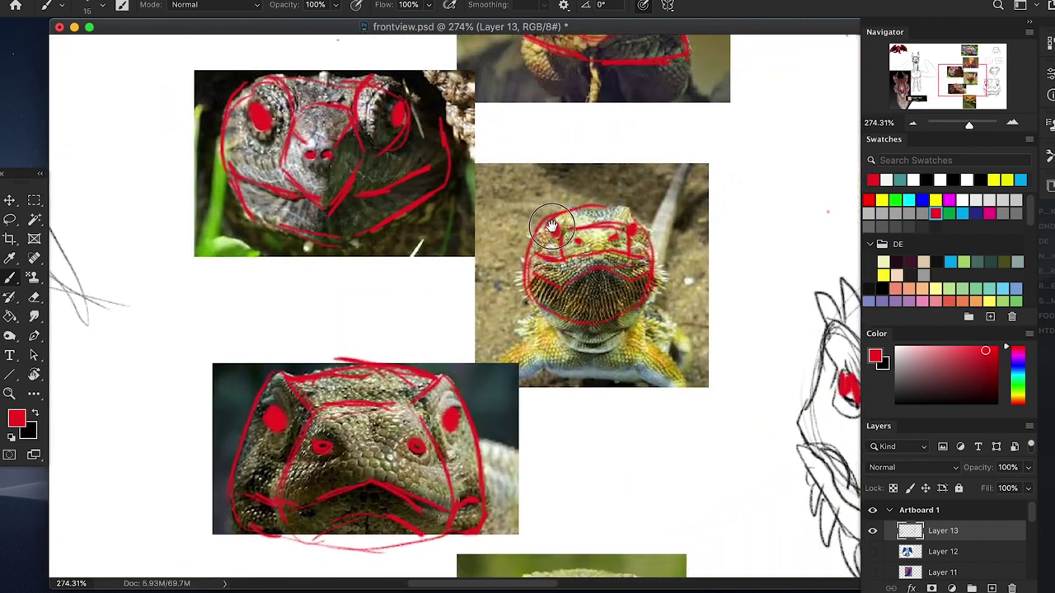
{"action": "left_click_drag", "start_coordinate": [552, 226], "coordinate": [505, 362]}
{"action": "left_click_drag", "start_coordinate": [520, 142], "coordinate": [504, 382]}
{"action": "scroll", "coordinate": [503, 382], "scroll_direction": "left", "scroll_amount": 10}
{"action": "scroll", "coordinate": [503, 382], "scroll_direction": "down", "scroll_amount": 3}
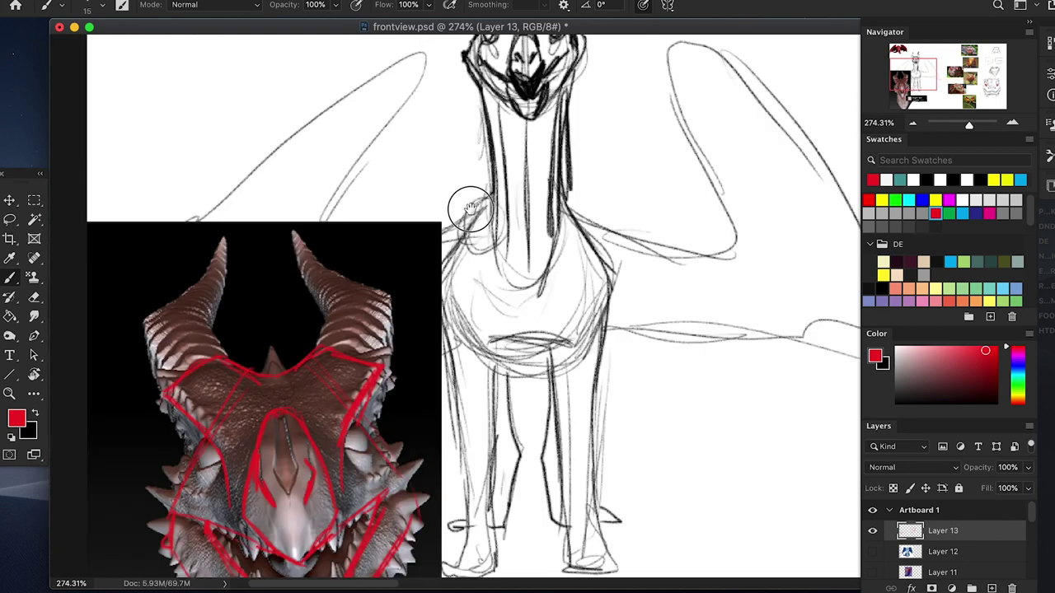
Outline both of the horned dragon's eyes in red beneath the brow plate and mark their pupils.
{"action": "scroll", "coordinate": [470, 206], "scroll_direction": "down", "scroll_amount": 5}
{"action": "mouse_move", "coordinate": [198, 249]}
{"action": "left_mouse_down"}
{"action": "mouse_move", "coordinate": [220, 266]}
{"action": "mouse_move", "coordinate": [207, 290]}
{"action": "mouse_move", "coordinate": [196, 284]}
{"action": "mouse_move", "coordinate": [212, 306]}
{"action": "left_mouse_up"}
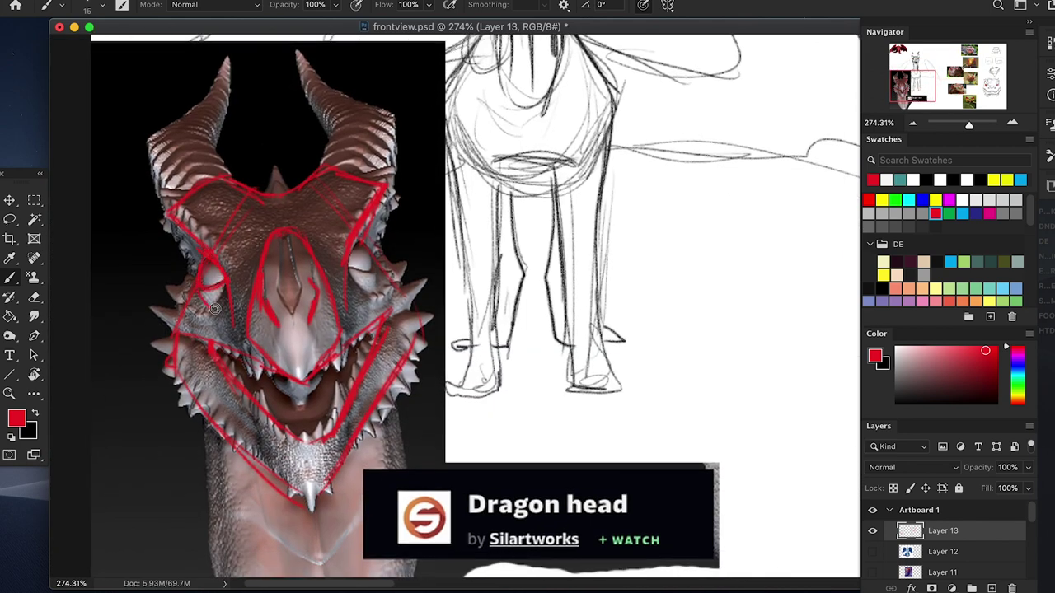
{"action": "mouse_move", "coordinate": [355, 241]}
{"action": "left_mouse_down"}
{"action": "mouse_move", "coordinate": [359, 266]}
{"action": "mouse_move", "coordinate": [359, 239]}
{"action": "left_mouse_up"}
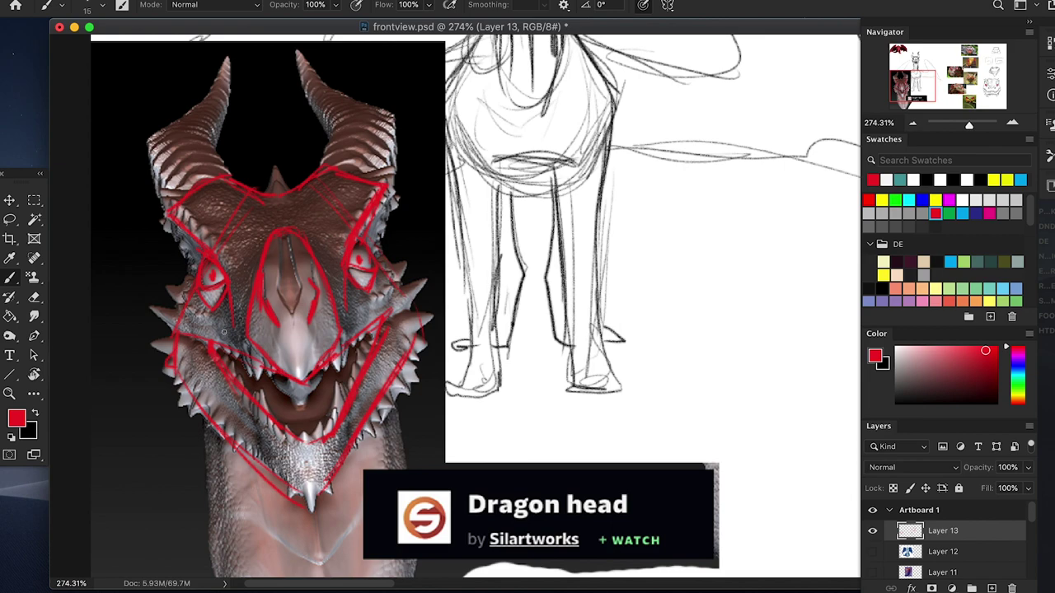
Show the blue dragon reference on Layer 12 and hide the red markup on Layer 13.
{"action": "key", "text": "z"}
{"action": "mouse_move", "coordinate": [602, 202]}
{"action": "left_mouse_down"}
{"action": "mouse_move", "coordinate": [566, 217]}
{"action": "mouse_move", "coordinate": [503, 343]}
{"action": "left_mouse_up"}
{"action": "left_click_drag", "start_coordinate": [552, 194], "coordinate": [512, 128]}
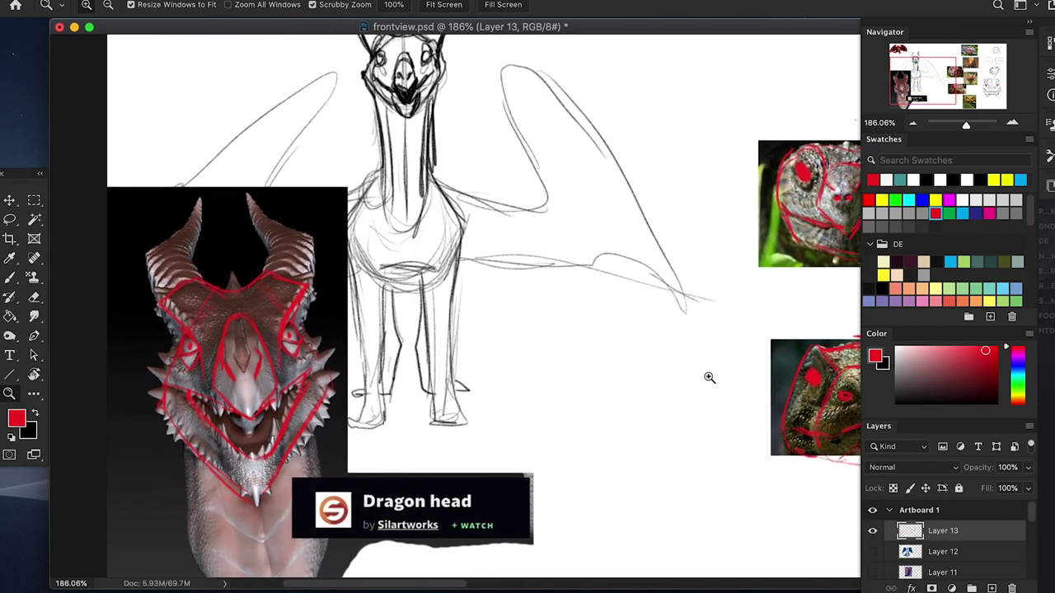
{"action": "left_click", "coordinate": [872, 551]}
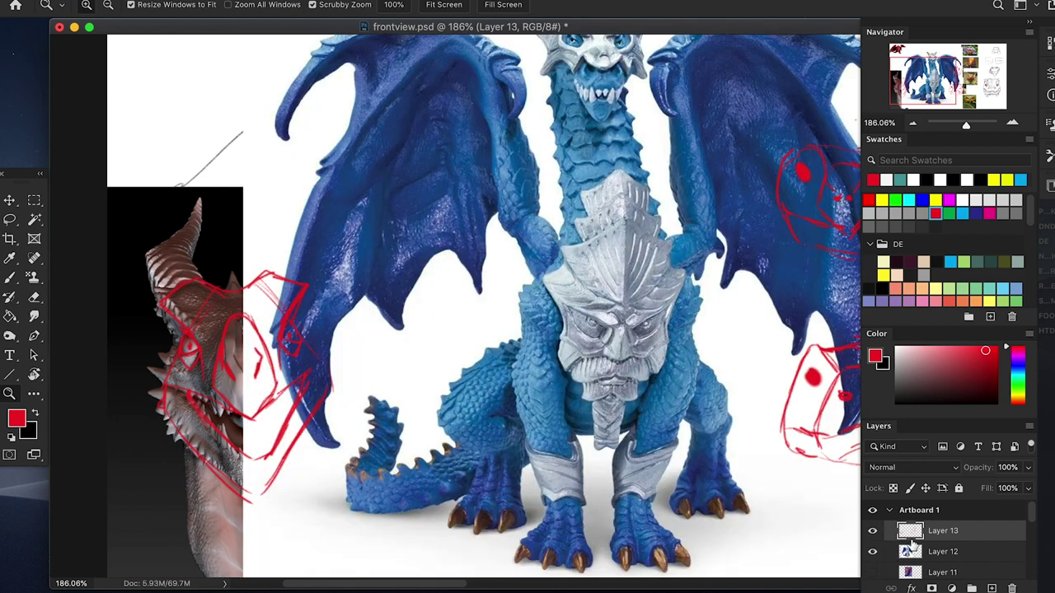
{"action": "left_click_drag", "start_coordinate": [835, 312], "coordinate": [730, 341]}
{"action": "left_click", "coordinate": [872, 530]}
Add two new empty layers above the hidden red markup layer.
{"action": "left_click", "coordinate": [992, 586]}
{"action": "left_click_drag", "start_coordinate": [580, 184], "coordinate": [549, 261]}
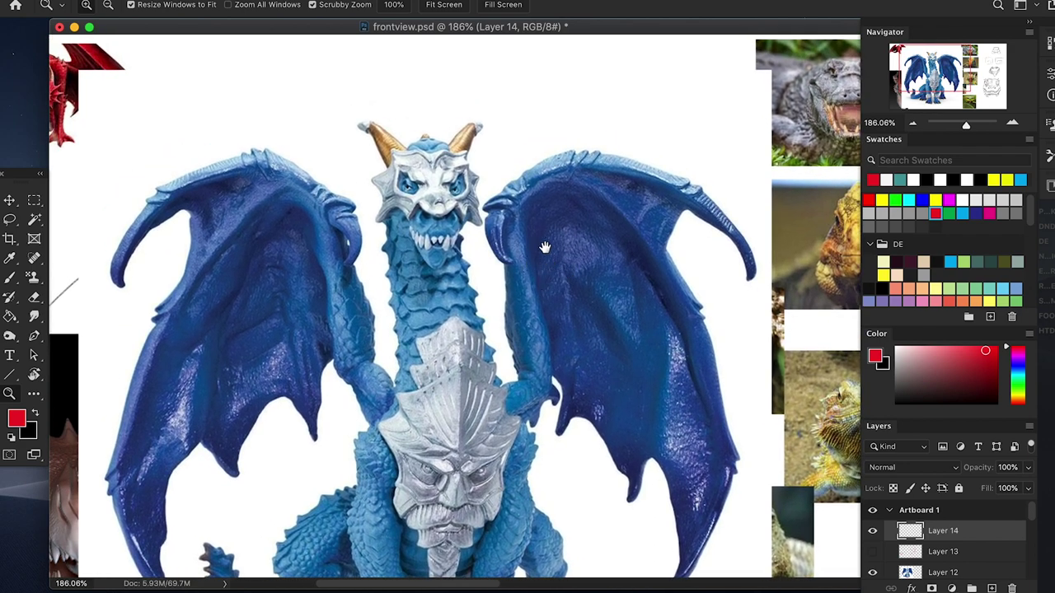
{"action": "left_click", "coordinate": [992, 587]}
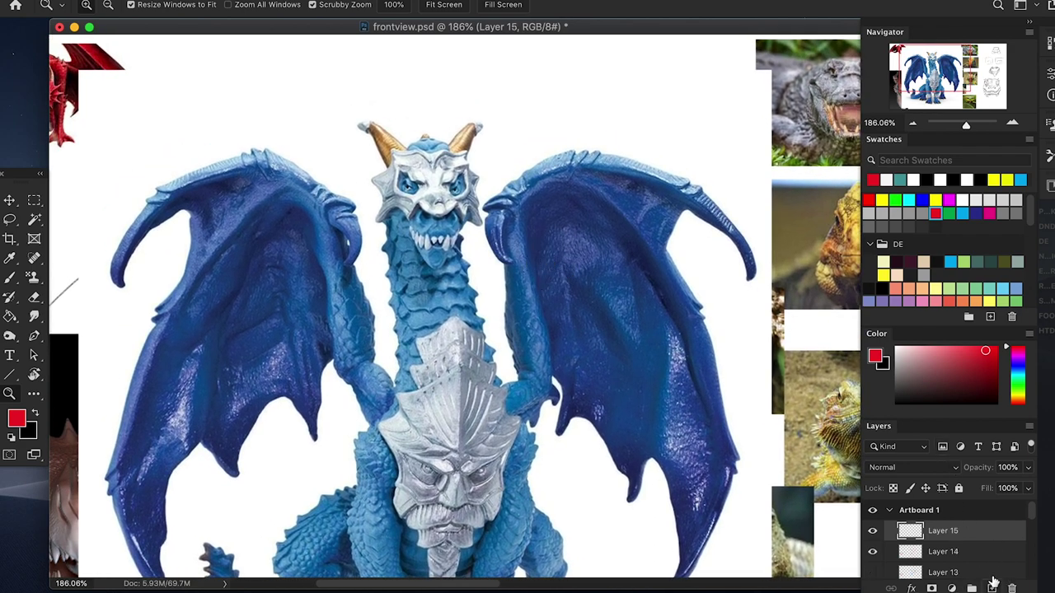
Examine the blue dragon figure's head up close and its full front-view pose.
{"action": "left_click_drag", "start_coordinate": [441, 217], "coordinate": [467, 176]}
{"action": "key", "text": "b"}
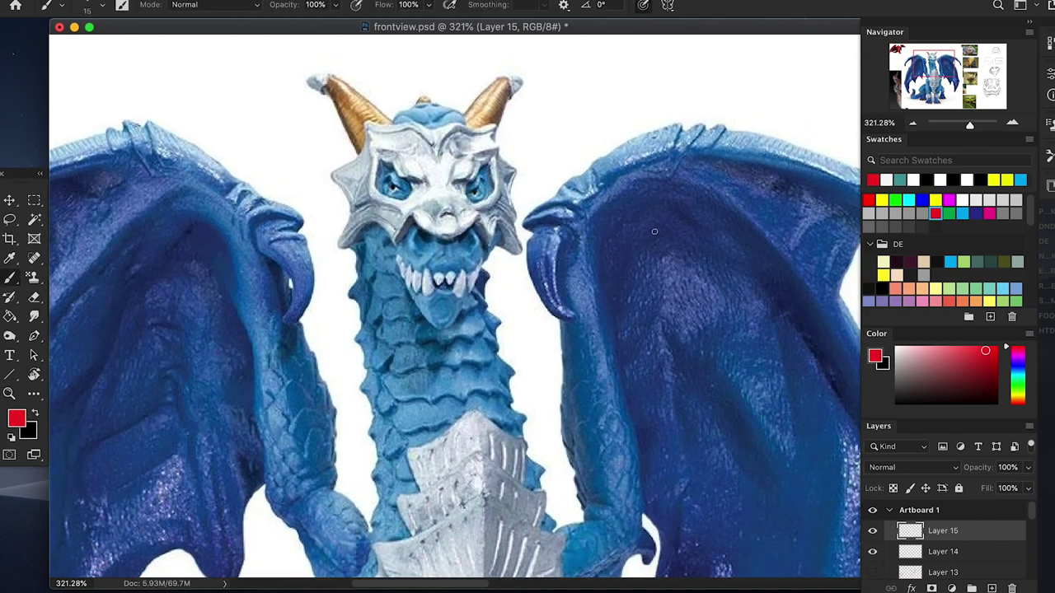
{"action": "key", "text": "z"}
{"action": "mouse_move", "coordinate": [613, 266]}
{"action": "left_mouse_down"}
{"action": "mouse_move", "coordinate": [544, 279]}
{"action": "mouse_move", "coordinate": [567, 286]}
{"action": "mouse_move", "coordinate": [554, 285]}
{"action": "left_mouse_up"}
{"action": "key", "text": "space"}
{"action": "left_click_drag", "start_coordinate": [582, 365], "coordinate": [438, 254]}
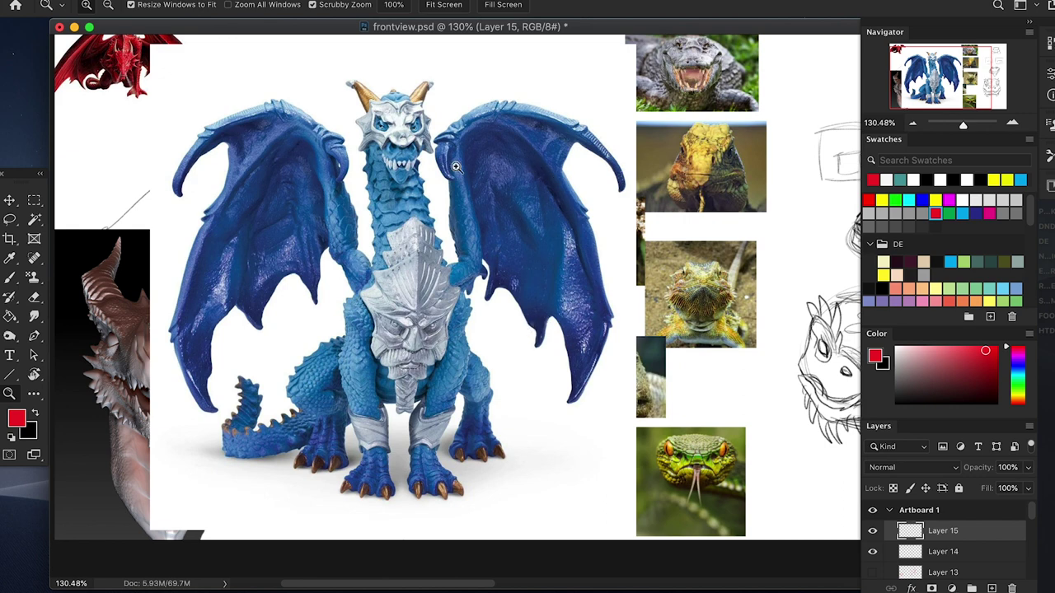
{"action": "mouse_move", "coordinate": [387, 256]}
{"action": "left_mouse_down"}
{"action": "mouse_move", "coordinate": [417, 240]}
{"action": "mouse_move", "coordinate": [410, 261]}
{"action": "left_mouse_up"}
{"action": "key", "text": "b"}
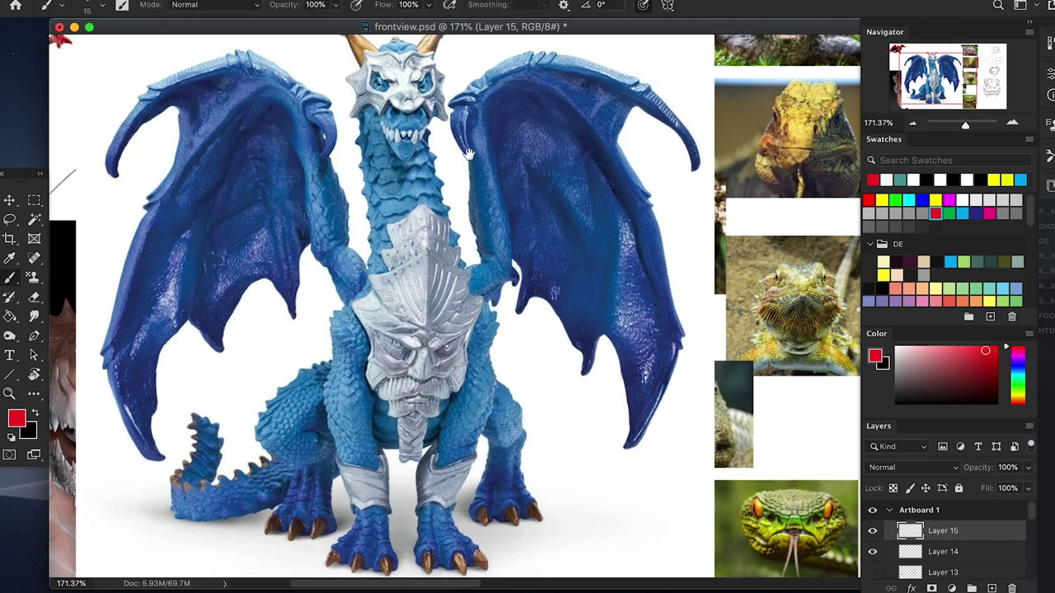
Draw a red oval over the blue dragon's head, outline its pointed muzzle and jaw, and mark the nostrils.
{"action": "key", "text": "z"}
{"action": "left_click_drag", "start_coordinate": [425, 137], "coordinate": [454, 276]}
{"action": "key", "text": "b"}
{"action": "mouse_move", "coordinate": [391, 149]}
{"action": "left_mouse_down"}
{"action": "mouse_move", "coordinate": [350, 211]}
{"action": "mouse_move", "coordinate": [375, 264]}
{"action": "left_mouse_up"}
{"action": "left_click_drag", "start_coordinate": [421, 168], "coordinate": [405, 264]}
{"action": "mouse_move", "coordinate": [433, 244]}
{"action": "left_mouse_down"}
{"action": "mouse_move", "coordinate": [382, 146]}
{"action": "mouse_move", "coordinate": [428, 154]}
{"action": "mouse_move", "coordinate": [379, 263]}
{"action": "mouse_move", "coordinate": [355, 164]}
{"action": "left_mouse_up"}
{"action": "mouse_move", "coordinate": [394, 213]}
{"action": "left_mouse_down"}
{"action": "mouse_move", "coordinate": [371, 247]}
{"action": "mouse_move", "coordinate": [386, 305]}
{"action": "mouse_move", "coordinate": [399, 313]}
{"action": "mouse_move", "coordinate": [432, 262]}
{"action": "mouse_move", "coordinate": [419, 221]}
{"action": "mouse_move", "coordinate": [384, 233]}
{"action": "mouse_move", "coordinate": [390, 248]}
{"action": "mouse_move", "coordinate": [416, 245]}
{"action": "left_mouse_up"}
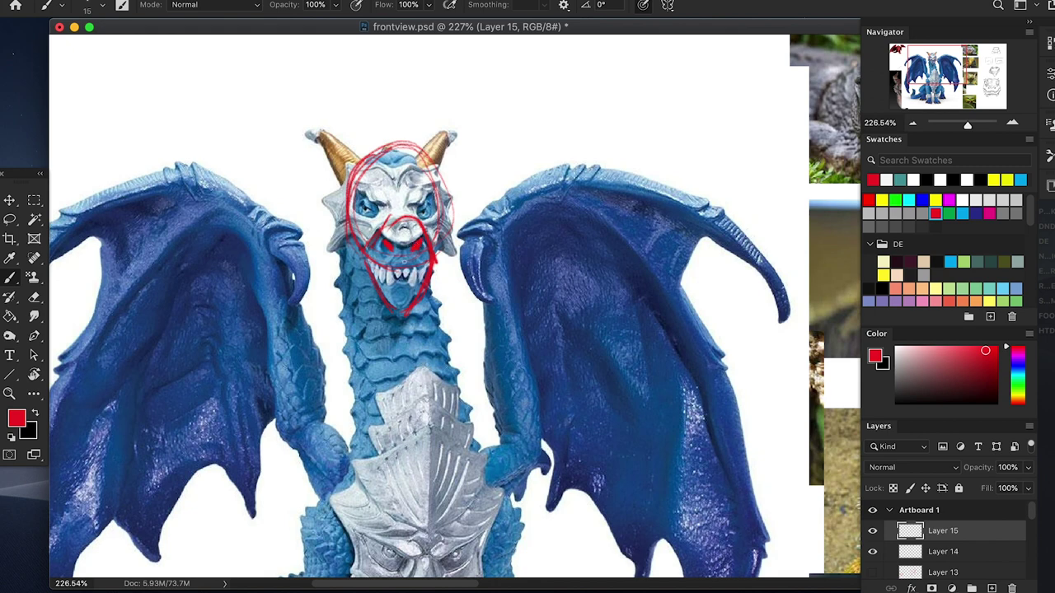
Mark both of the blue dragon's eyes in red and draw a vertical centre line down the face.
{"action": "left_click_drag", "start_coordinate": [356, 201], "coordinate": [370, 216]}
{"action": "mouse_move", "coordinate": [430, 203]}
{"action": "left_mouse_down"}
{"action": "mouse_move", "coordinate": [418, 221]}
{"action": "mouse_move", "coordinate": [430, 200]}
{"action": "left_mouse_up"}
{"action": "left_click_drag", "start_coordinate": [398, 150], "coordinate": [401, 317]}
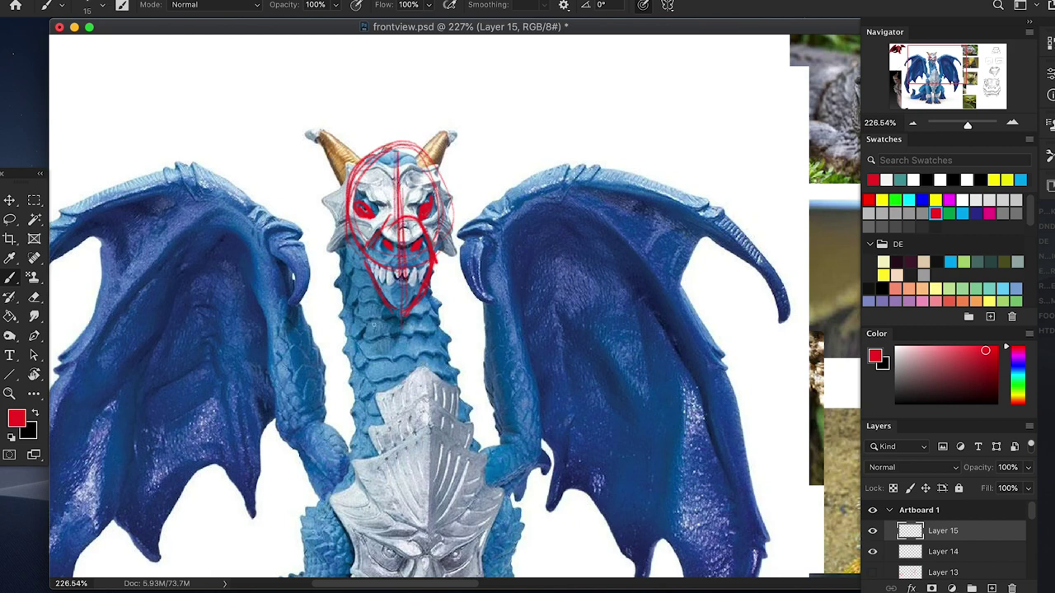
Trace both sides of the blue dragon's neck in red from the head down to the chest.
{"action": "left_click_drag", "start_coordinate": [474, 401], "coordinate": [444, 227]}
{"action": "mouse_move", "coordinate": [316, 54]}
{"action": "left_mouse_down"}
{"action": "mouse_move", "coordinate": [336, 243]}
{"action": "mouse_move", "coordinate": [320, 181]}
{"action": "mouse_move", "coordinate": [321, 279]}
{"action": "left_mouse_up"}
{"action": "left_click_drag", "start_coordinate": [391, 100], "coordinate": [437, 276]}
Draw a large red oval around the blue dragon's chest armour.
{"action": "mouse_move", "coordinate": [329, 263]}
{"action": "left_mouse_down"}
{"action": "mouse_move", "coordinate": [303, 351]}
{"action": "mouse_move", "coordinate": [359, 457]}
{"action": "mouse_move", "coordinate": [391, 473]}
{"action": "left_mouse_up"}
{"action": "left_click_drag", "start_coordinate": [312, 307], "coordinate": [291, 359]}
{"action": "mouse_move", "coordinate": [303, 404]}
{"action": "left_mouse_down"}
{"action": "mouse_move", "coordinate": [423, 424]}
{"action": "mouse_move", "coordinate": [451, 357]}
{"action": "mouse_move", "coordinate": [441, 276]}
{"action": "mouse_move", "coordinate": [416, 443]}
{"action": "left_mouse_up"}
{"action": "mouse_move", "coordinate": [307, 313]}
{"action": "left_mouse_down"}
{"action": "mouse_move", "coordinate": [358, 293]}
{"action": "mouse_move", "coordinate": [437, 310]}
{"action": "mouse_move", "coordinate": [409, 276]}
{"action": "mouse_move", "coordinate": [449, 298]}
{"action": "left_mouse_up"}
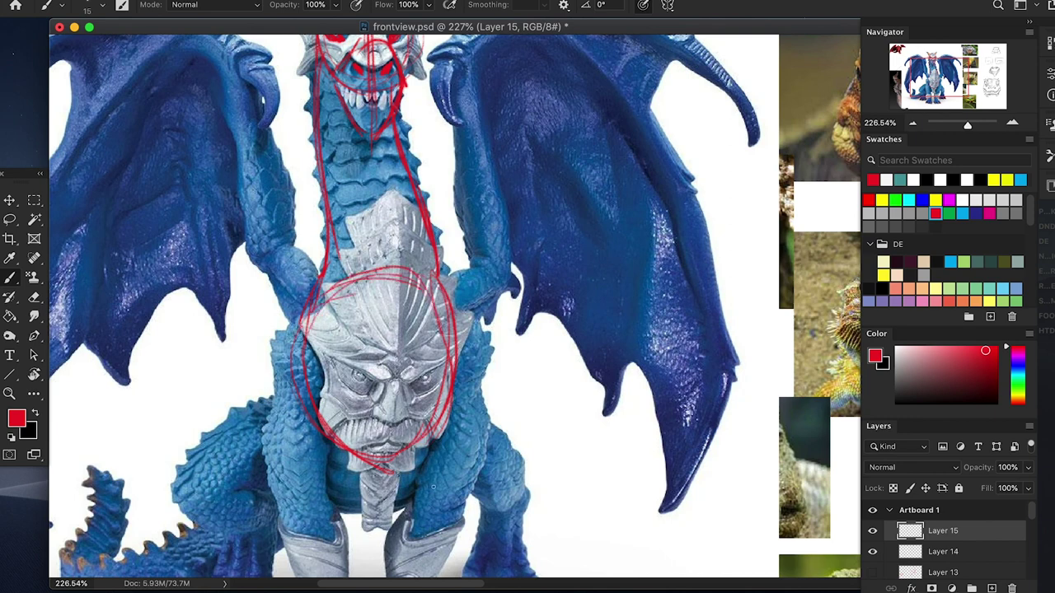
Draw a short red line down from the base of the chest oval along the hanging armour piece.
{"action": "mouse_move", "coordinate": [385, 446]}
{"action": "left_mouse_down"}
{"action": "mouse_move", "coordinate": [376, 516]}
{"action": "mouse_move", "coordinate": [369, 512]}
{"action": "left_mouse_up"}
{"action": "left_click_drag", "start_coordinate": [349, 464], "coordinate": [416, 467]}
{"action": "left_click_drag", "start_coordinate": [506, 447], "coordinate": [541, 289]}
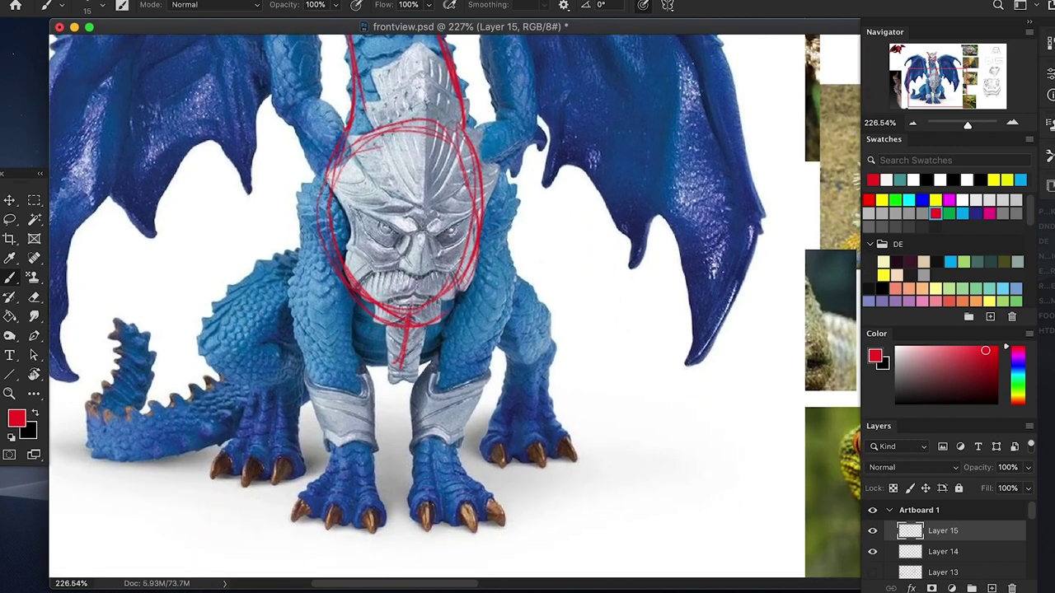
Outline the blue dragon's shoulder in red beside the chest oval, on the tail side.
{"action": "mouse_move", "coordinate": [326, 162]}
{"action": "left_mouse_down"}
{"action": "mouse_move", "coordinate": [289, 219]}
{"action": "mouse_move", "coordinate": [317, 268]}
{"action": "left_mouse_up"}
{"action": "left_click_drag", "start_coordinate": [347, 207], "coordinate": [352, 272]}
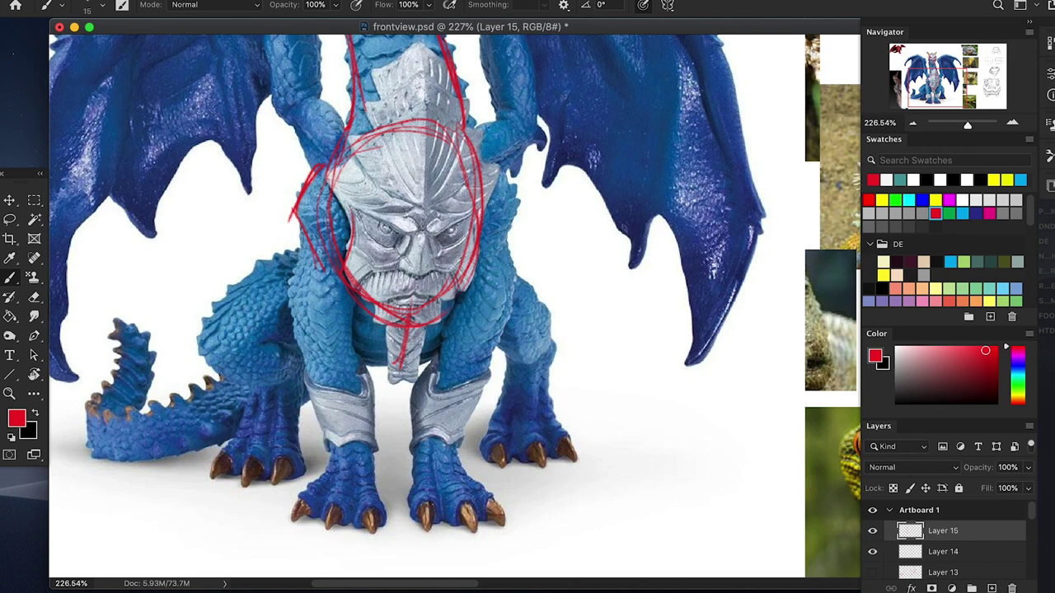
{"action": "left_click_drag", "start_coordinate": [302, 196], "coordinate": [322, 268]}
Draw a bent, outstretched front leg in red from the tail-side shoulder across the tail, with a circle at the elbow and a foot.
{"action": "mouse_move", "coordinate": [294, 222]}
{"action": "left_mouse_down"}
{"action": "mouse_move", "coordinate": [288, 247]}
{"action": "mouse_move", "coordinate": [257, 267]}
{"action": "mouse_move", "coordinate": [249, 303]}
{"action": "left_mouse_up"}
{"action": "mouse_move", "coordinate": [336, 281]}
{"action": "left_mouse_down"}
{"action": "mouse_move", "coordinate": [285, 330]}
{"action": "mouse_move", "coordinate": [247, 301]}
{"action": "mouse_move", "coordinate": [160, 363]}
{"action": "left_mouse_up"}
{"action": "mouse_move", "coordinate": [284, 326]}
{"action": "left_mouse_down"}
{"action": "mouse_move", "coordinate": [206, 363]}
{"action": "mouse_move", "coordinate": [190, 406]}
{"action": "left_mouse_up"}
{"action": "mouse_move", "coordinate": [160, 363]}
{"action": "left_mouse_down"}
{"action": "mouse_move", "coordinate": [152, 415]}
{"action": "mouse_move", "coordinate": [175, 455]}
{"action": "left_mouse_up"}
{"action": "left_click_drag", "start_coordinate": [202, 379], "coordinate": [203, 430]}
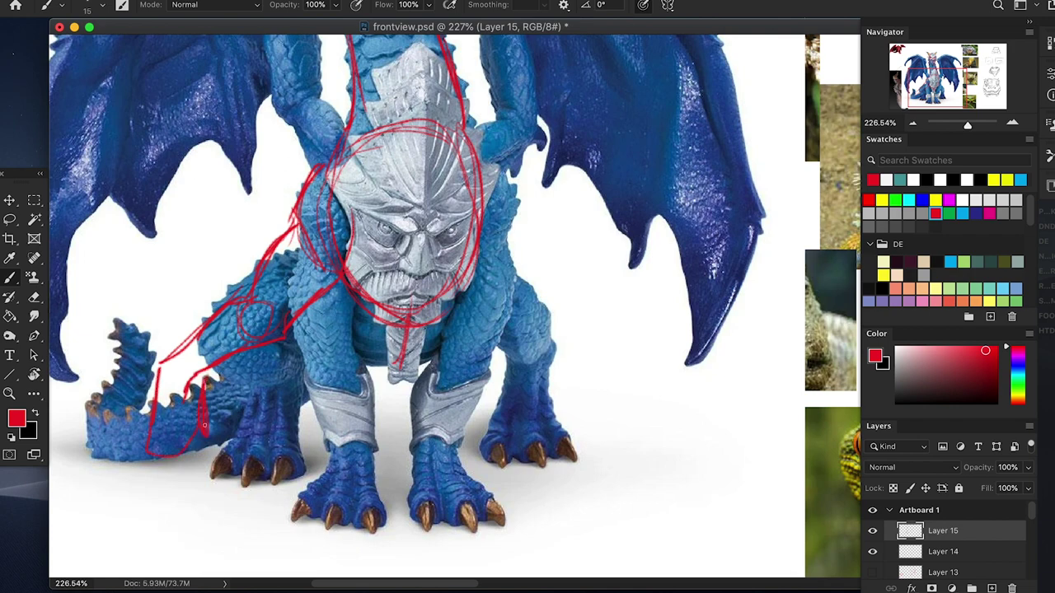
Outline the blue dragon's other, straight front leg in red from the chest oval down to the clawed foot.
{"action": "left_click_drag", "start_coordinate": [438, 277], "coordinate": [399, 265]}
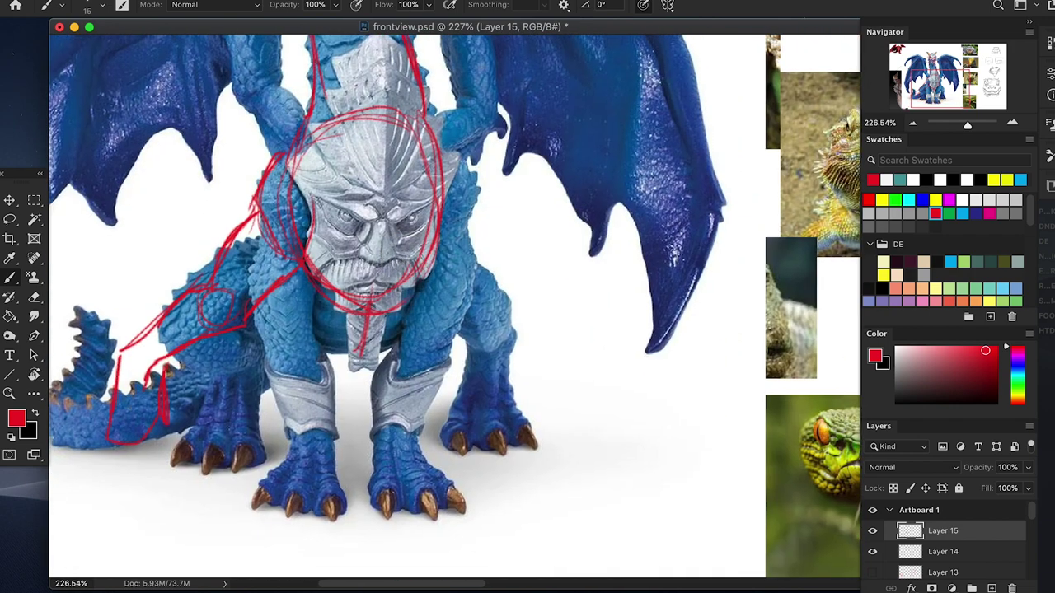
{"action": "mouse_move", "coordinate": [406, 291]}
{"action": "left_mouse_down"}
{"action": "mouse_move", "coordinate": [379, 384]}
{"action": "mouse_move", "coordinate": [377, 498]}
{"action": "mouse_move", "coordinate": [436, 508]}
{"action": "mouse_move", "coordinate": [427, 410]}
{"action": "mouse_move", "coordinate": [449, 272]}
{"action": "left_mouse_up"}
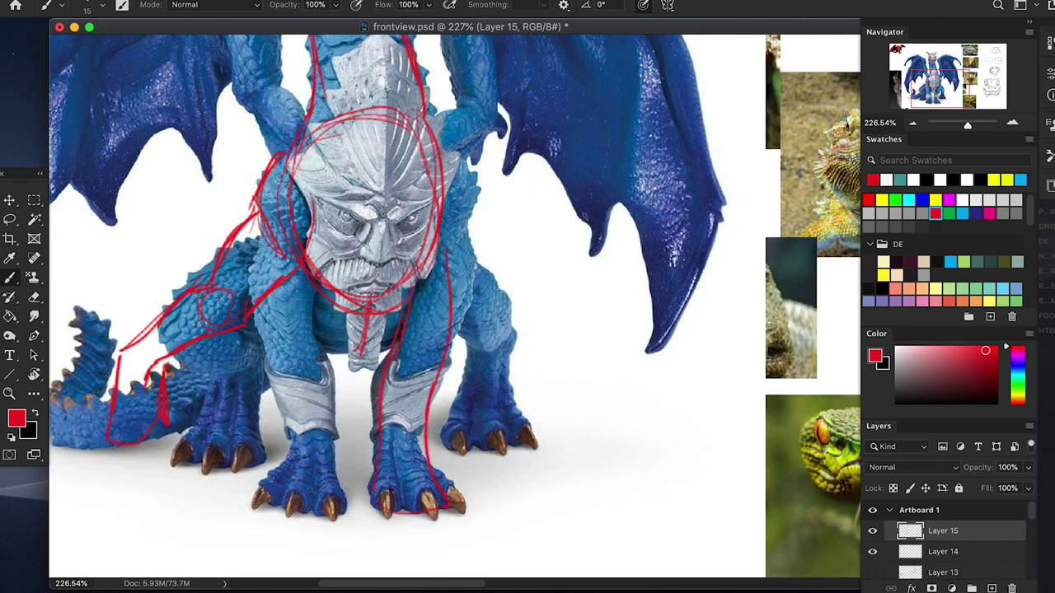
Mark the blue dragon's hind thighs in red with curved shapes behind both front legs.
{"action": "left_click_drag", "start_coordinate": [498, 317], "coordinate": [574, 380]}
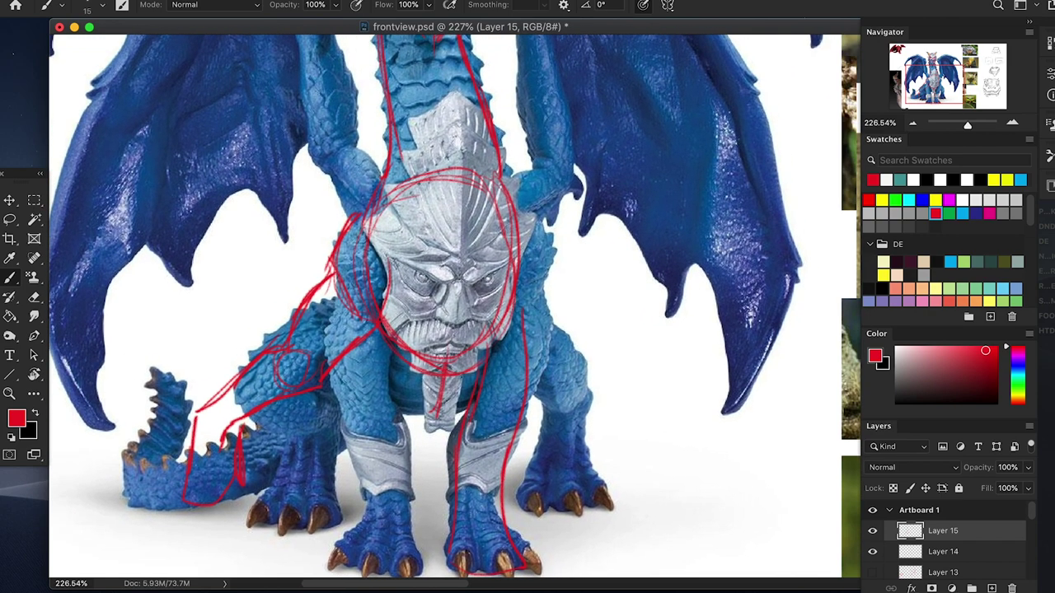
{"action": "key", "text": "z"}
{"action": "left_click_drag", "start_coordinate": [639, 214], "coordinate": [612, 229]}
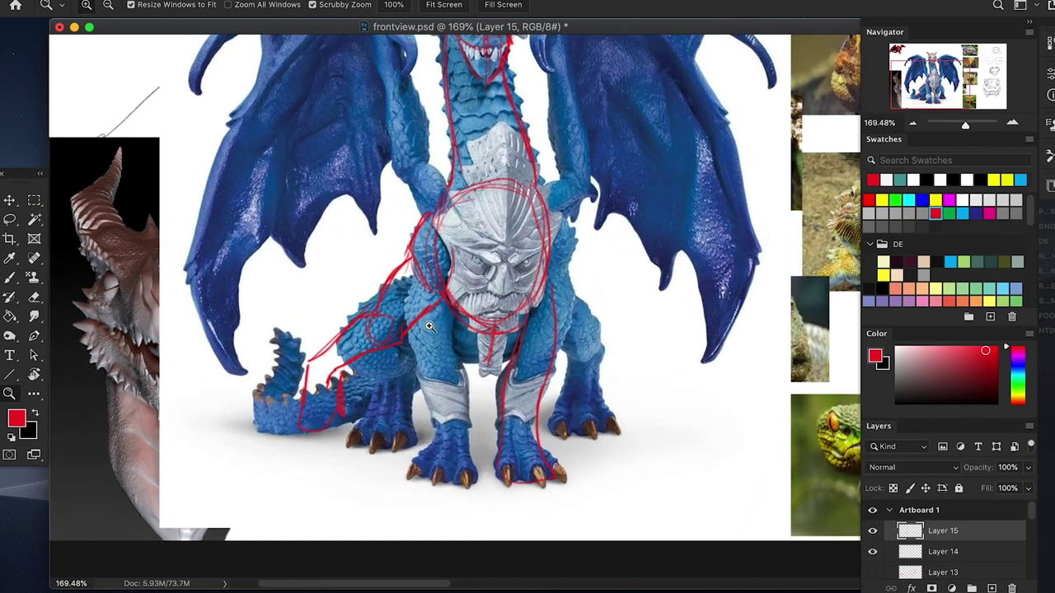
{"action": "key", "text": "b"}
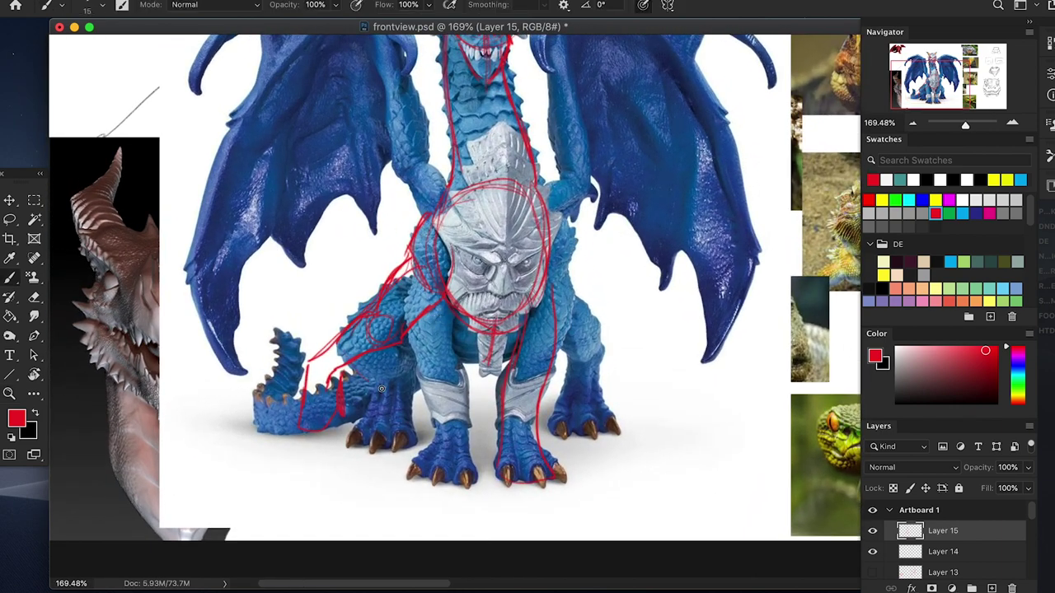
{"action": "mouse_move", "coordinate": [657, 320]}
{"action": "left_mouse_down"}
{"action": "mouse_move", "coordinate": [591, 419]}
{"action": "mouse_move", "coordinate": [605, 319]}
{"action": "left_mouse_up"}
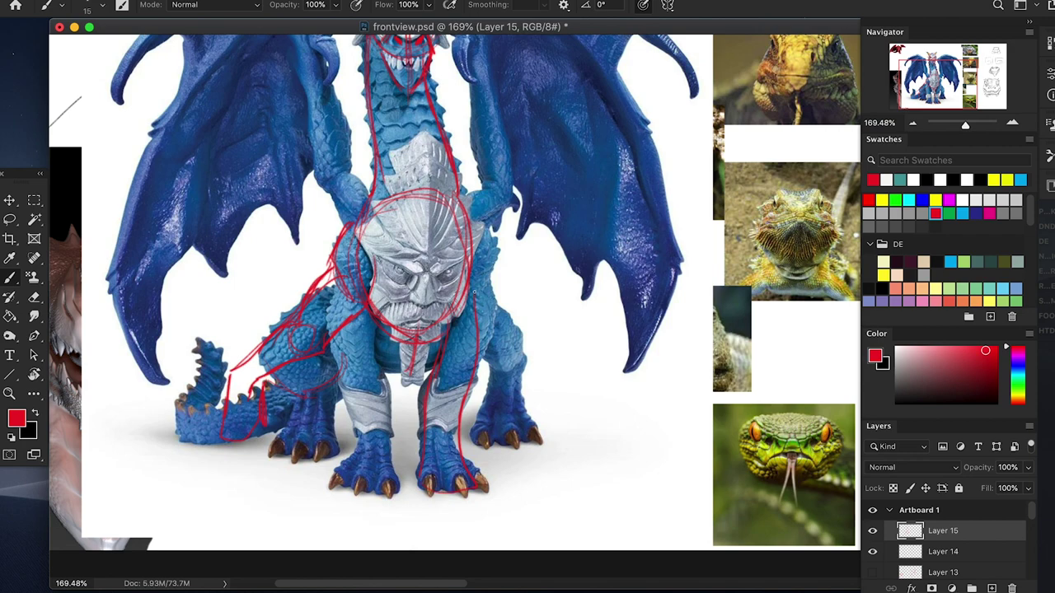
{"action": "mouse_move", "coordinate": [485, 373]}
{"action": "left_mouse_down"}
{"action": "mouse_move", "coordinate": [520, 343]}
{"action": "mouse_move", "coordinate": [493, 282]}
{"action": "mouse_move", "coordinate": [504, 379]}
{"action": "left_mouse_up"}
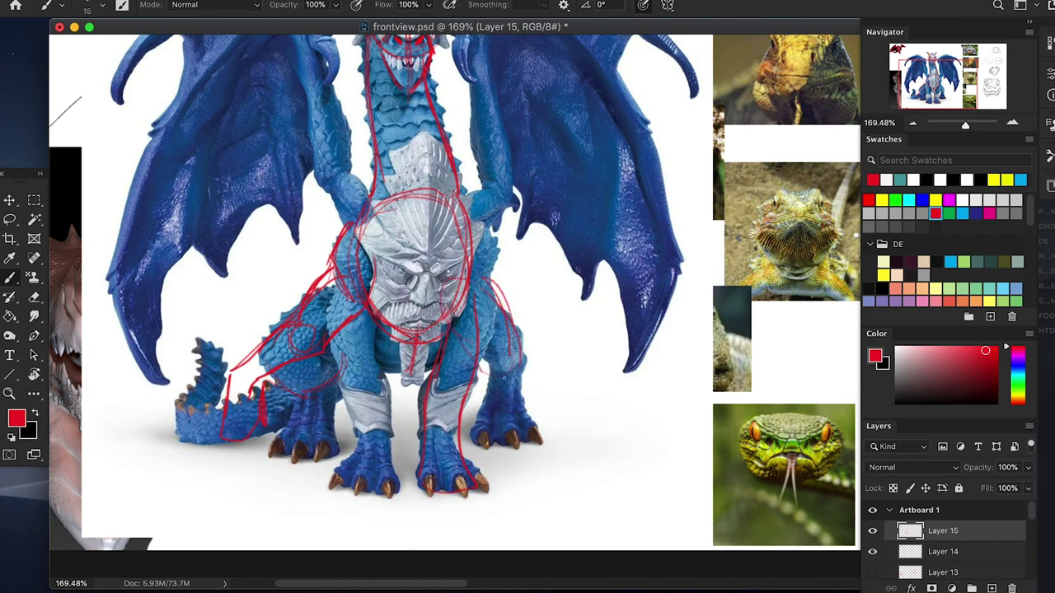
Hide the blue dragon reference on Layer 12 along with Layers 14, 10, 9 and 8.
{"action": "scroll", "coordinate": [577, 329], "scroll_direction": "up", "scroll_amount": 5}
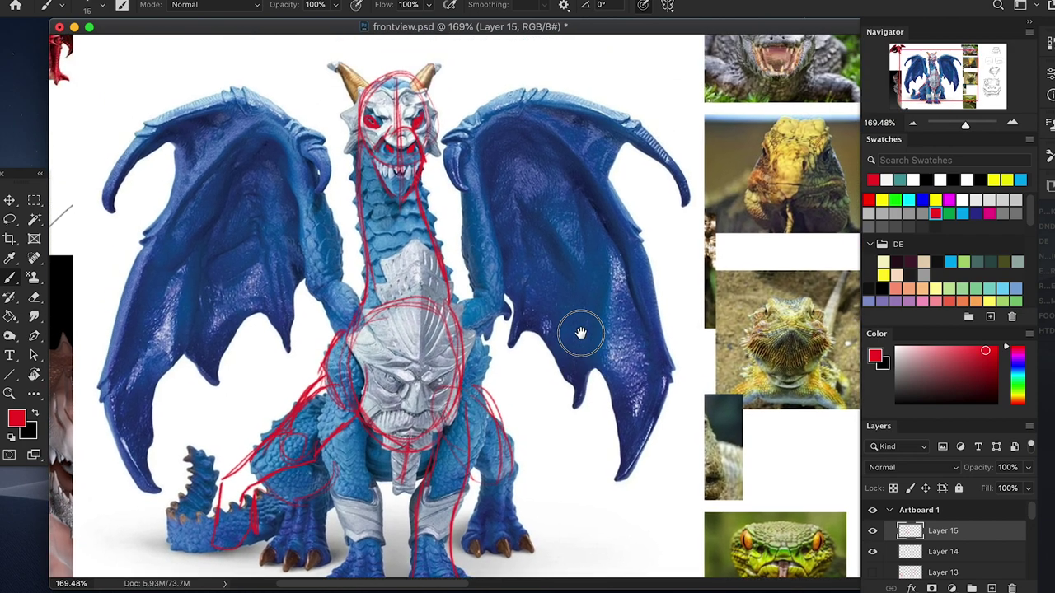
{"action": "mouse_move", "coordinate": [596, 446]}
{"action": "left_mouse_down"}
{"action": "mouse_move", "coordinate": [565, 339]}
{"action": "mouse_move", "coordinate": [592, 407]}
{"action": "left_mouse_up"}
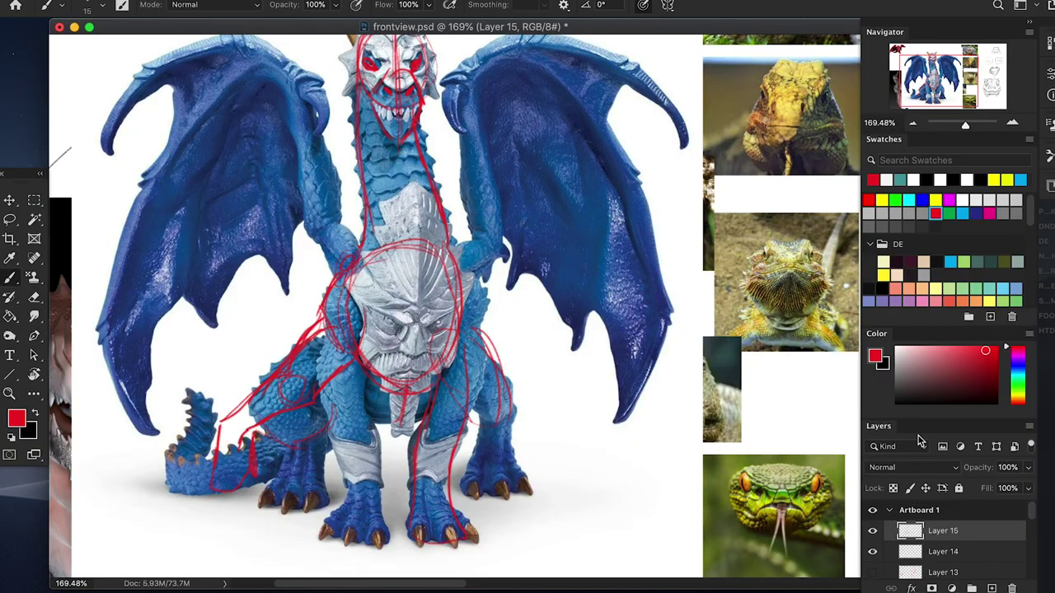
{"action": "scroll", "coordinate": [1035, 515], "scroll_direction": "down", "scroll_amount": 2}
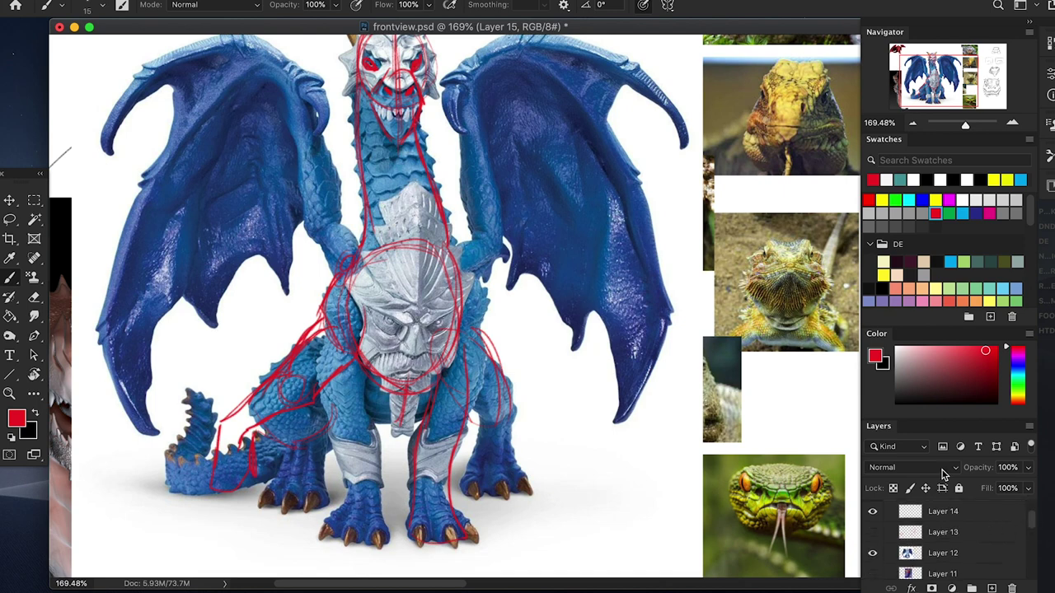
{"action": "left_click", "coordinate": [872, 555]}
{"action": "left_click", "coordinate": [872, 512]}
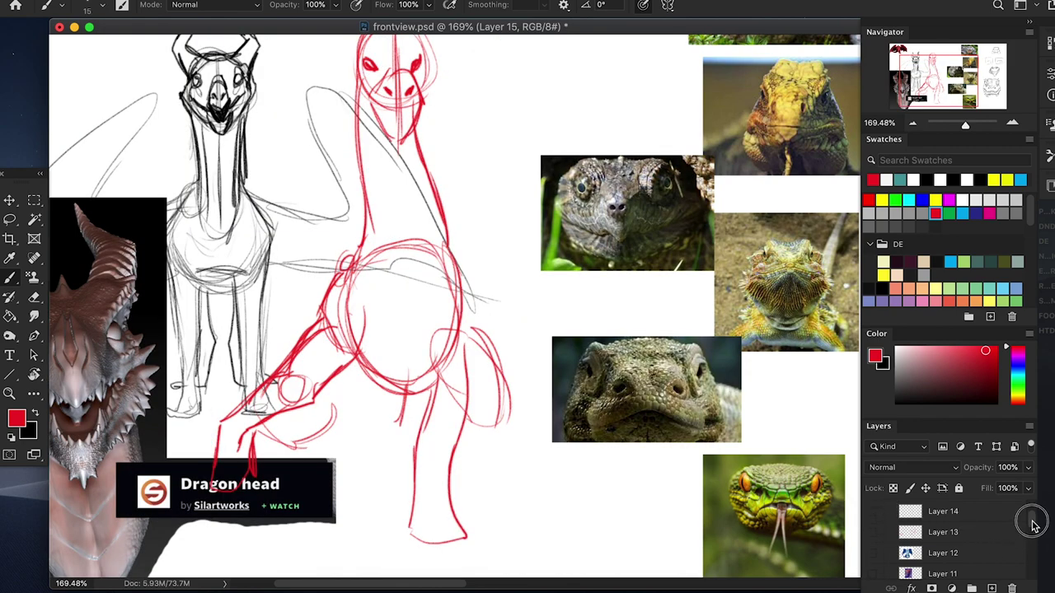
{"action": "scroll", "coordinate": [990, 535], "scroll_direction": "down", "scroll_amount": 3}
{"action": "left_click", "coordinate": [872, 534]}
{"action": "left_click", "coordinate": [872, 556]}
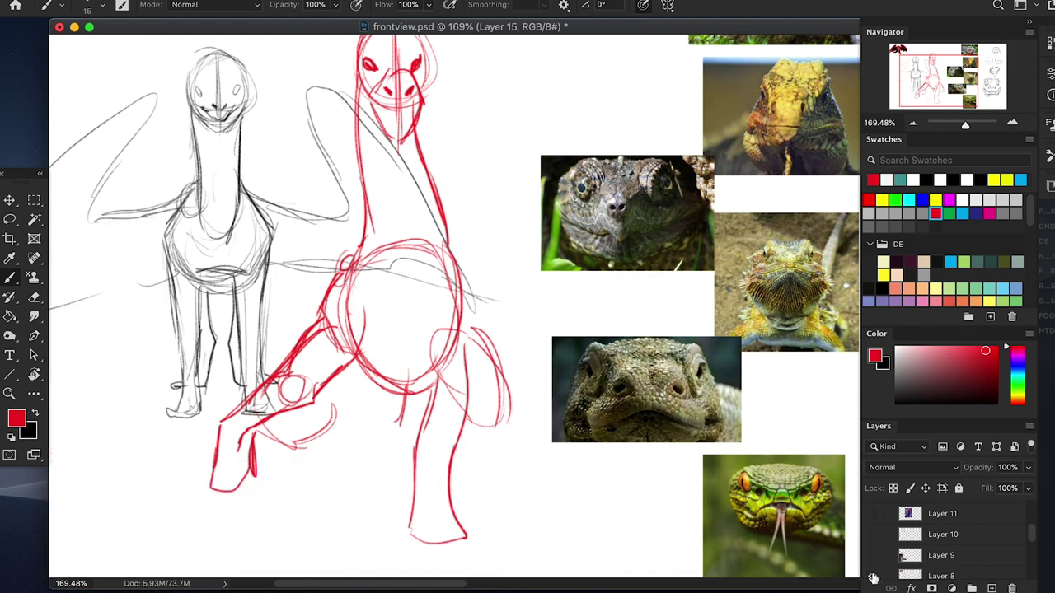
{"action": "left_click", "coordinate": [872, 576]}
Hide the remaining sketch and reptile photo layers from Layer 7 down, plus the red tracing on Layer 15.
{"action": "left_click_drag", "start_coordinate": [1029, 534], "coordinate": [1029, 549]}
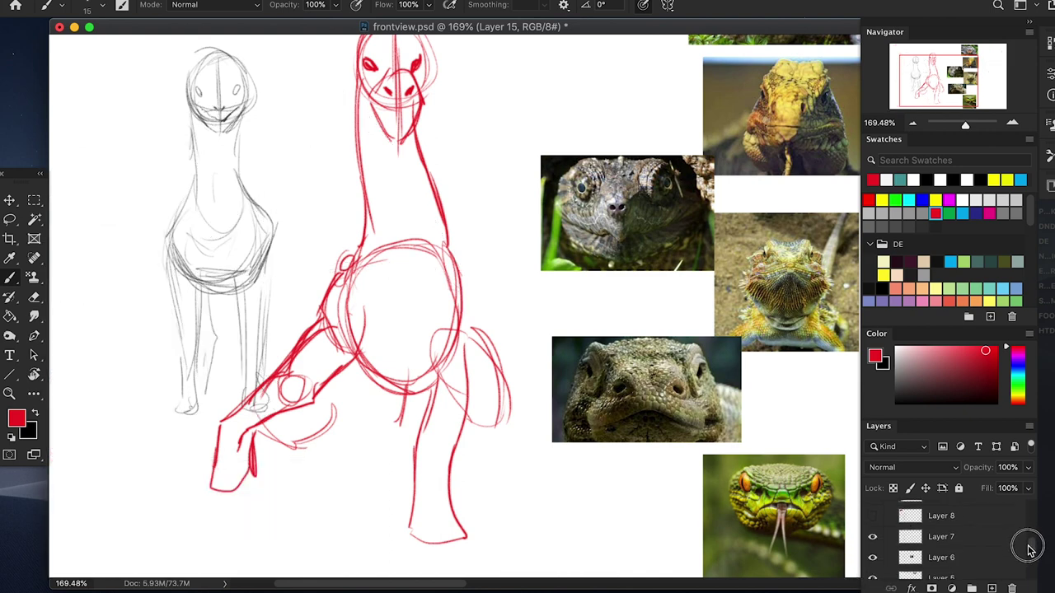
{"action": "left_click_drag", "start_coordinate": [872, 538], "coordinate": [872, 576]}
{"action": "scroll", "coordinate": [1030, 554], "scroll_direction": "down", "scroll_amount": 3}
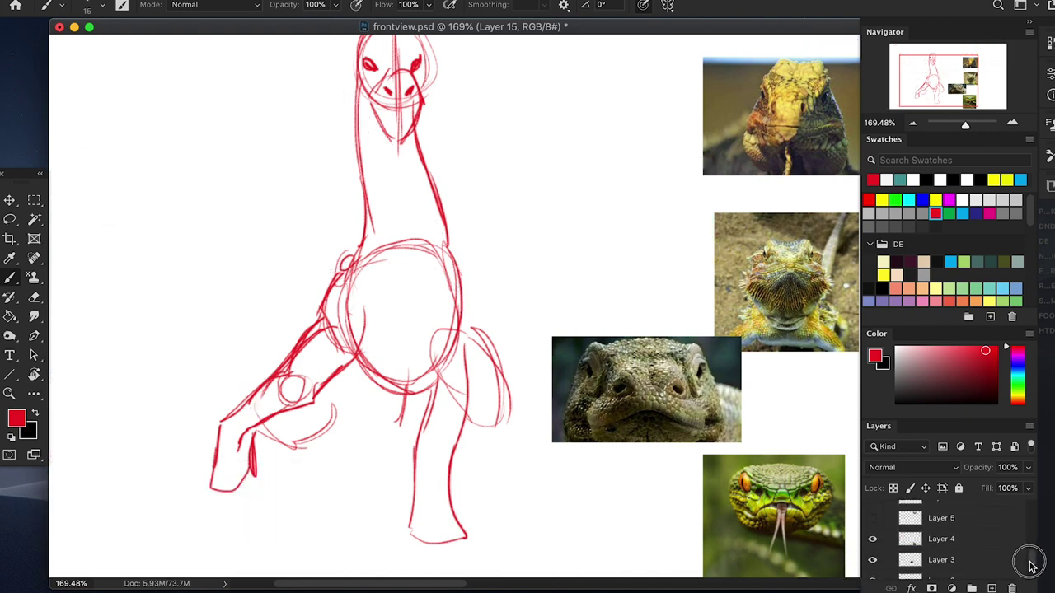
{"action": "left_click", "coordinate": [871, 547]}
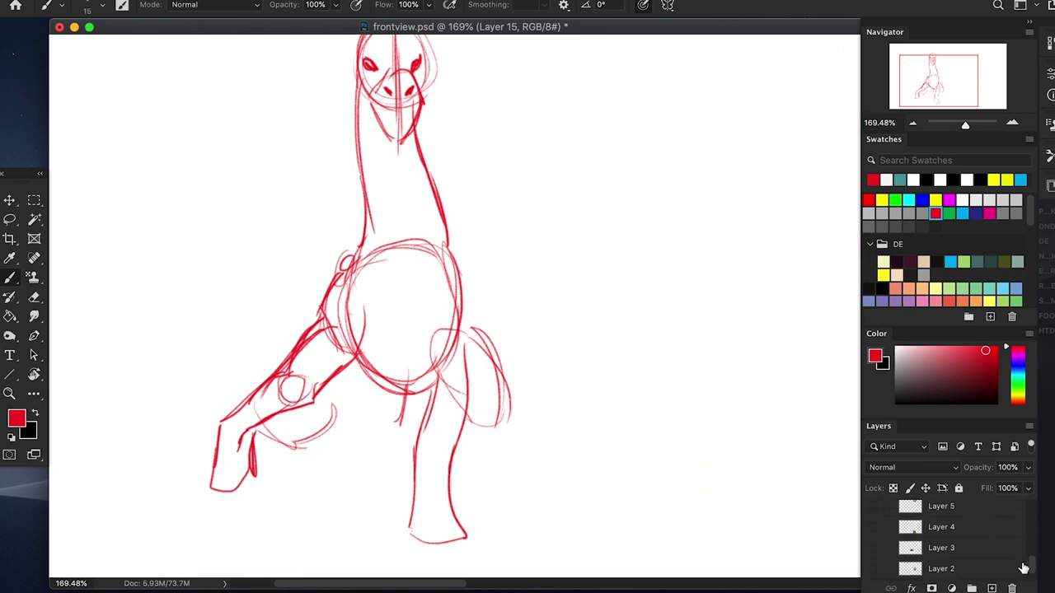
{"action": "scroll", "coordinate": [1030, 567], "scroll_direction": "down", "scroll_amount": 2}
{"action": "left_click_drag", "start_coordinate": [1033, 577], "coordinate": [1030, 471]}
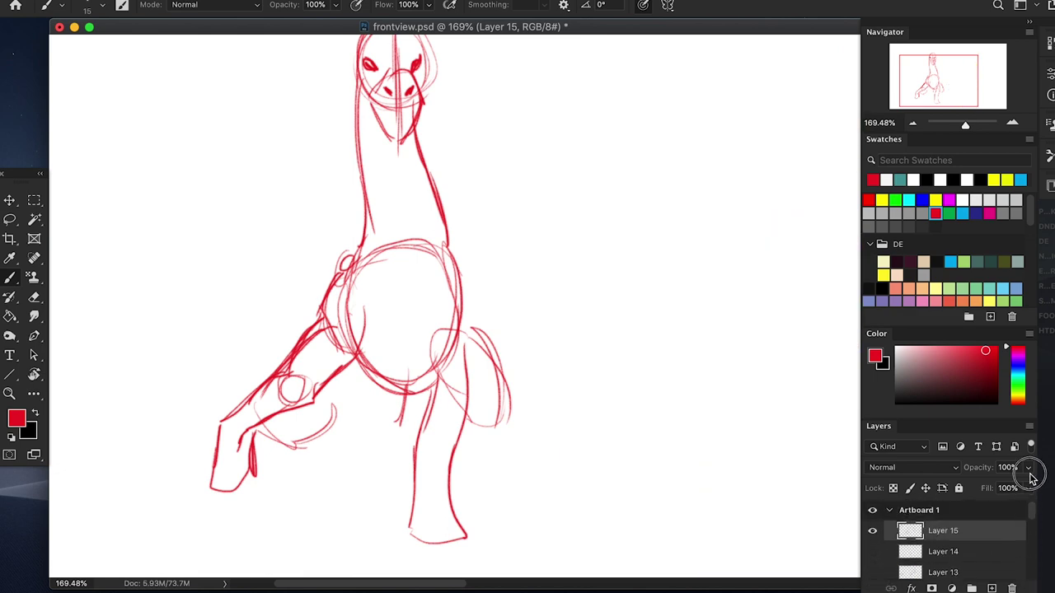
{"action": "left_click", "coordinate": [872, 531]}
Add a new layer above Layer 15 and set the brush colour to black.
{"action": "left_click", "coordinate": [991, 588]}
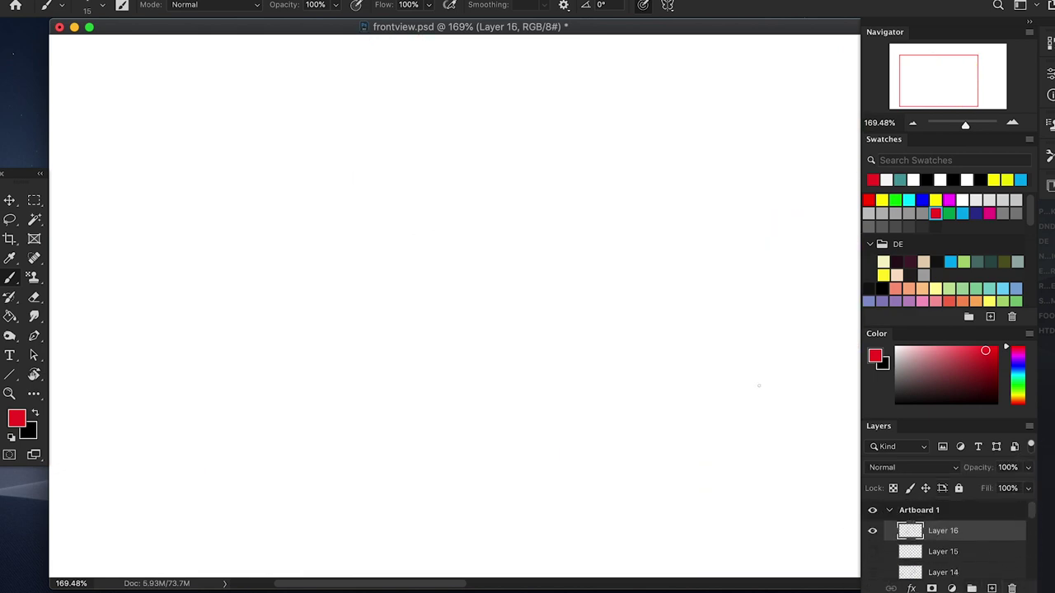
{"action": "left_click", "coordinate": [930, 396]}
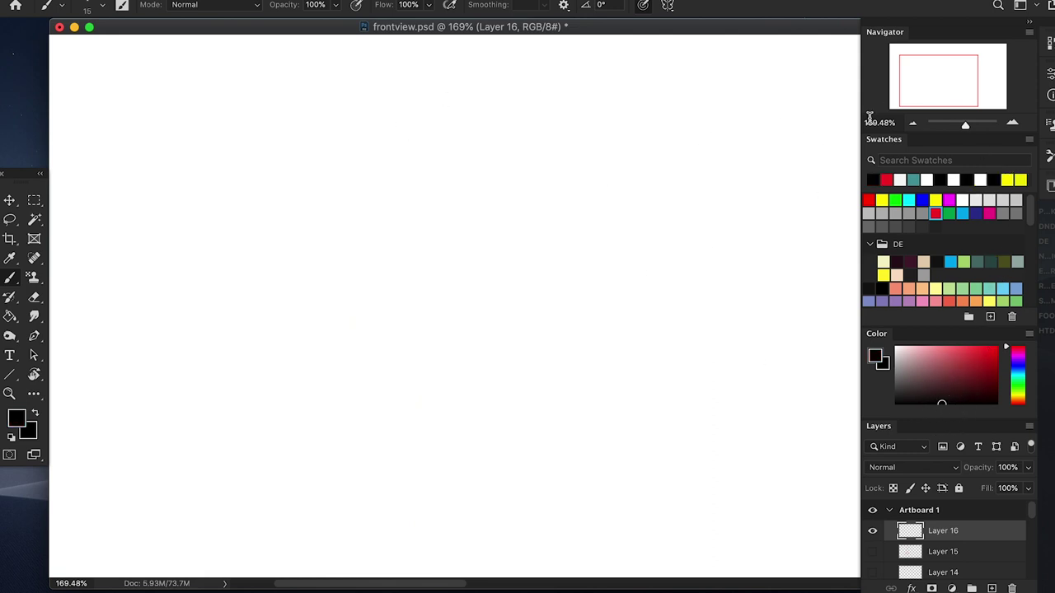
{"action": "left_click_drag", "start_coordinate": [965, 123], "coordinate": [962, 123]}
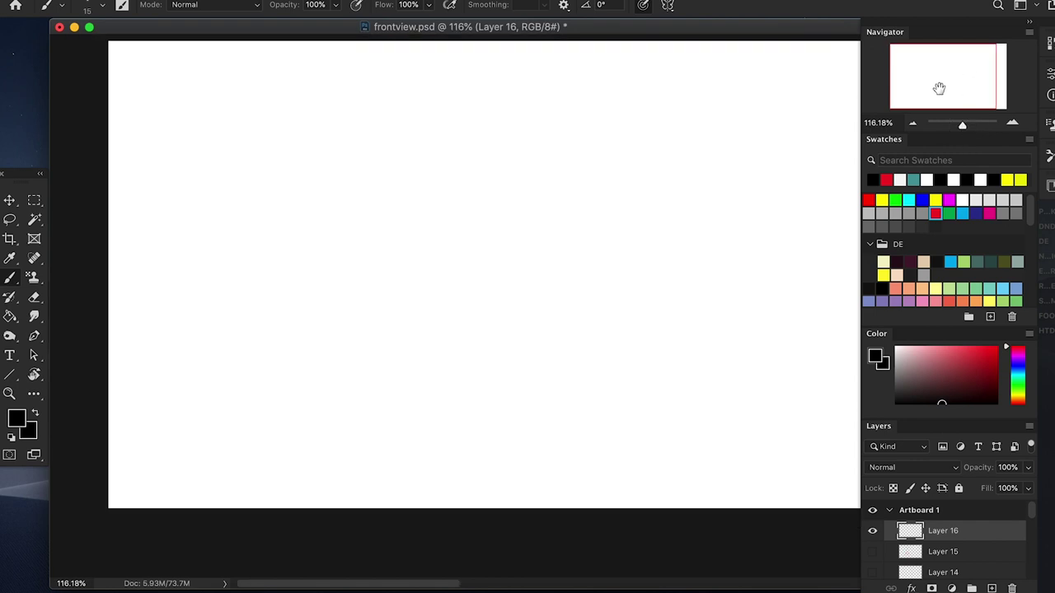
{"action": "left_click_drag", "start_coordinate": [577, 206], "coordinate": [541, 219]}
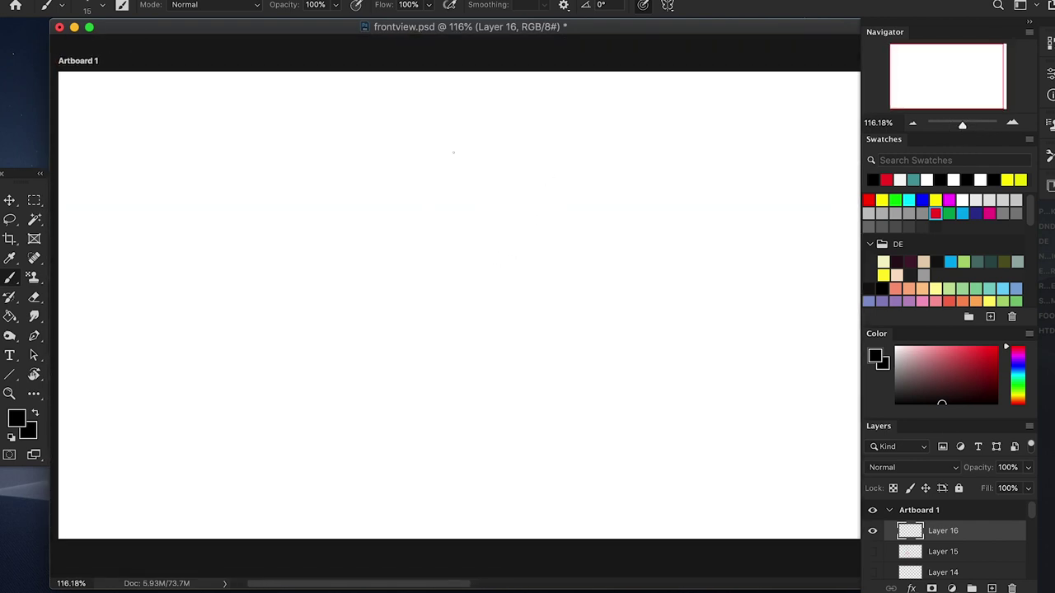
Switch to Chrome and search Google in a new tab for "front body tiger".
{"action": "left_click", "coordinate": [265, 575]}
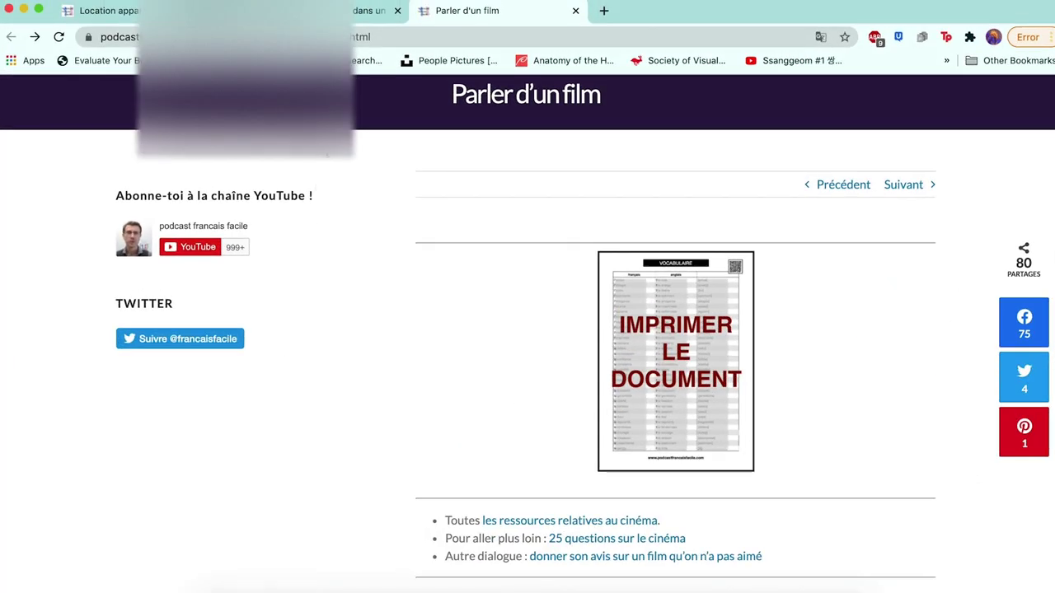
{"action": "left_click", "coordinate": [604, 11]}
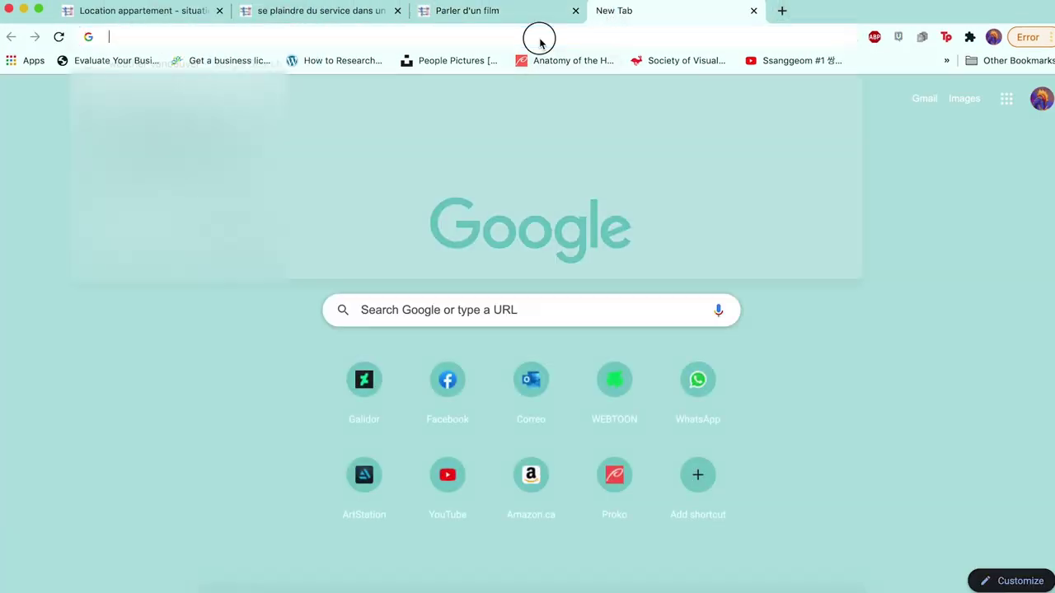
{"action": "left_click", "coordinate": [537, 36]}
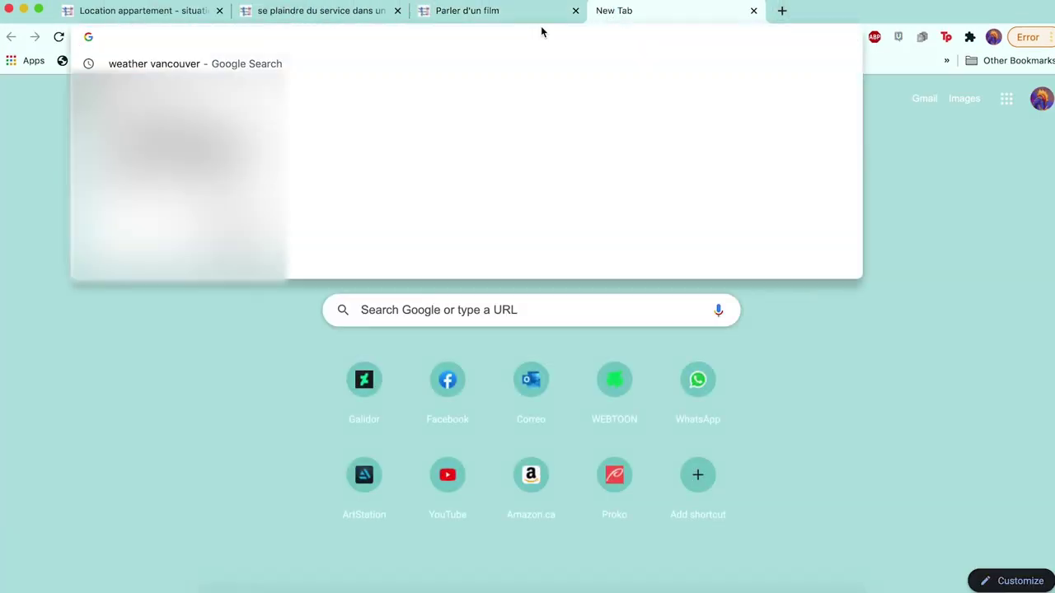
{"action": "type", "text": "fro"}
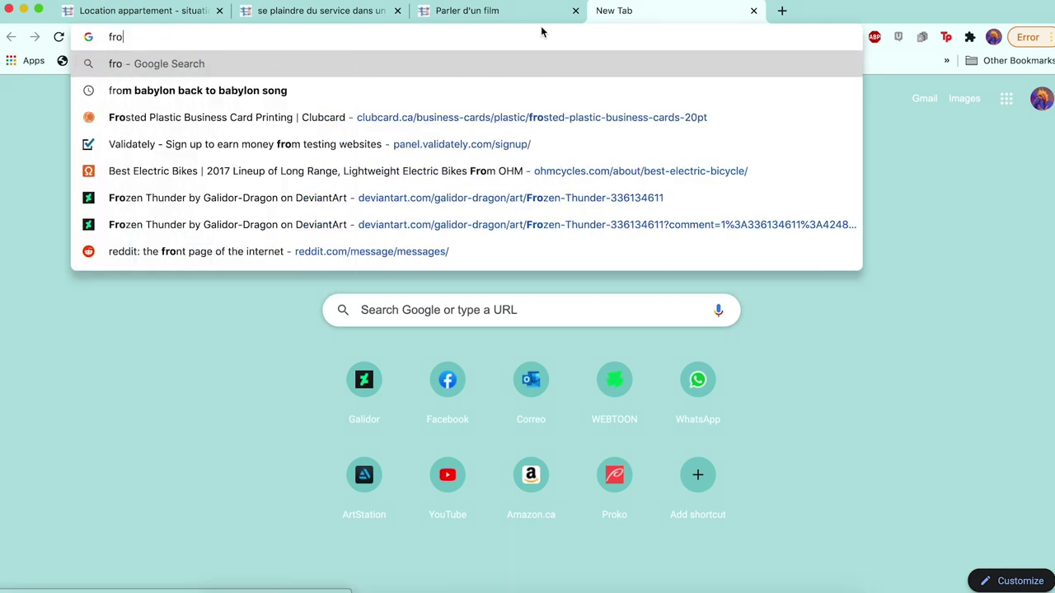
{"action": "type", "text": "nt body"}
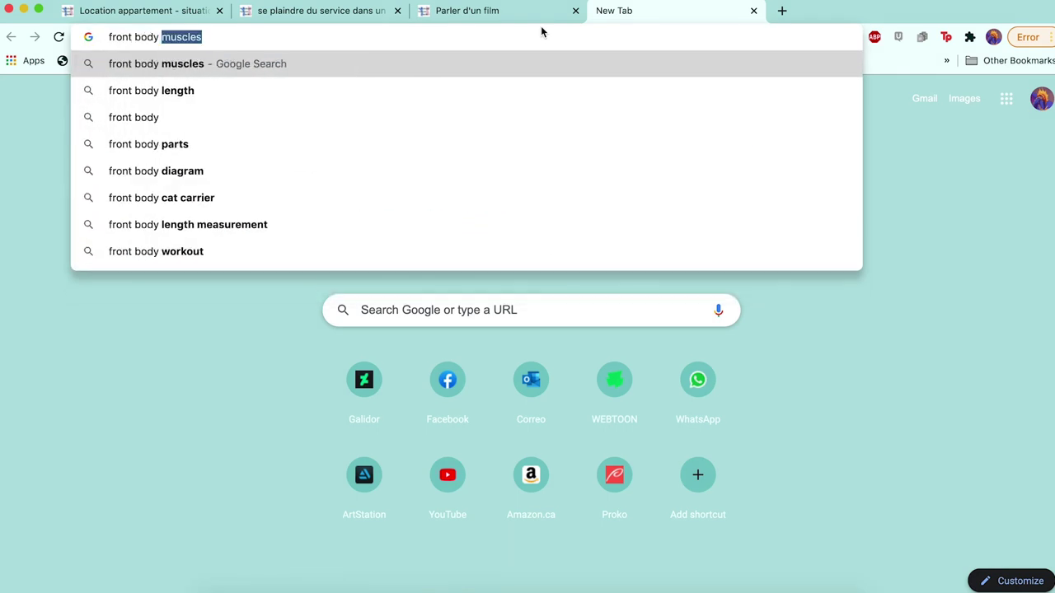
{"action": "type", "text": " tiger"}
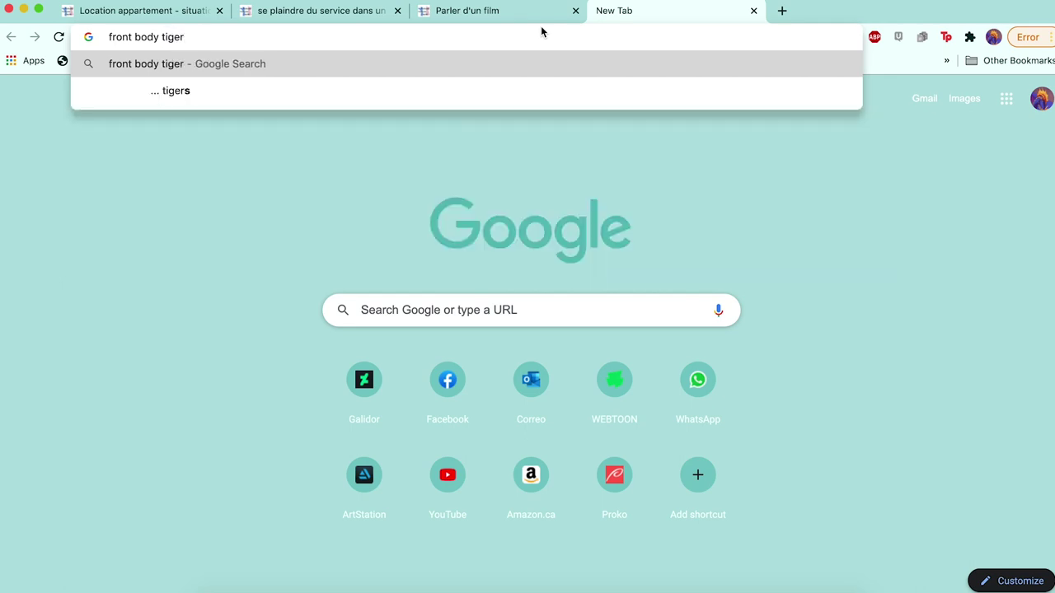
{"action": "key", "text": "Return"}
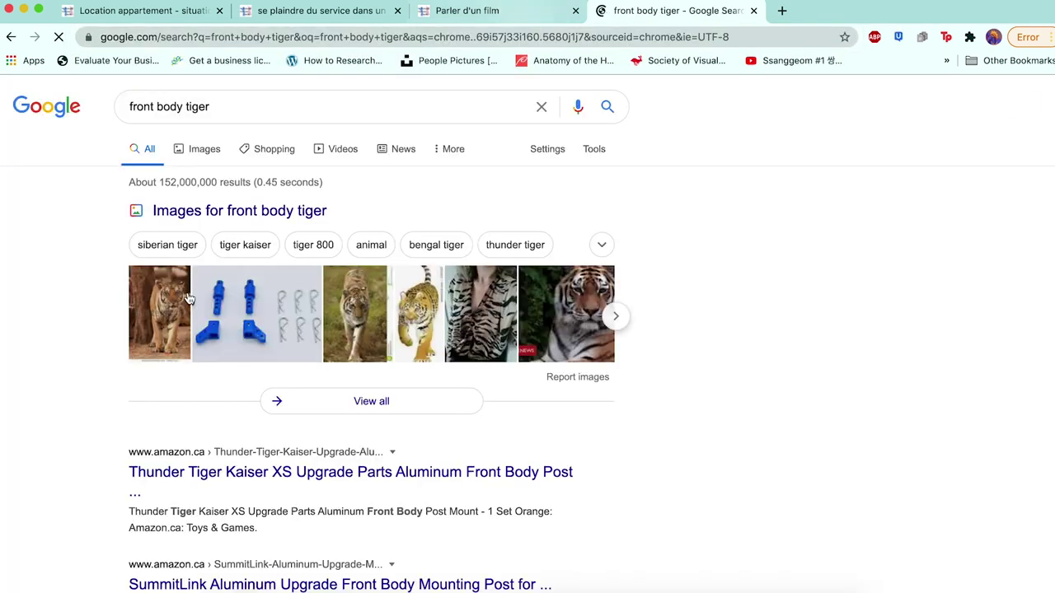
Open the image results and copy the FreeImages photo of the standing Thai tiger facing forward.
{"action": "left_click", "coordinate": [167, 310]}
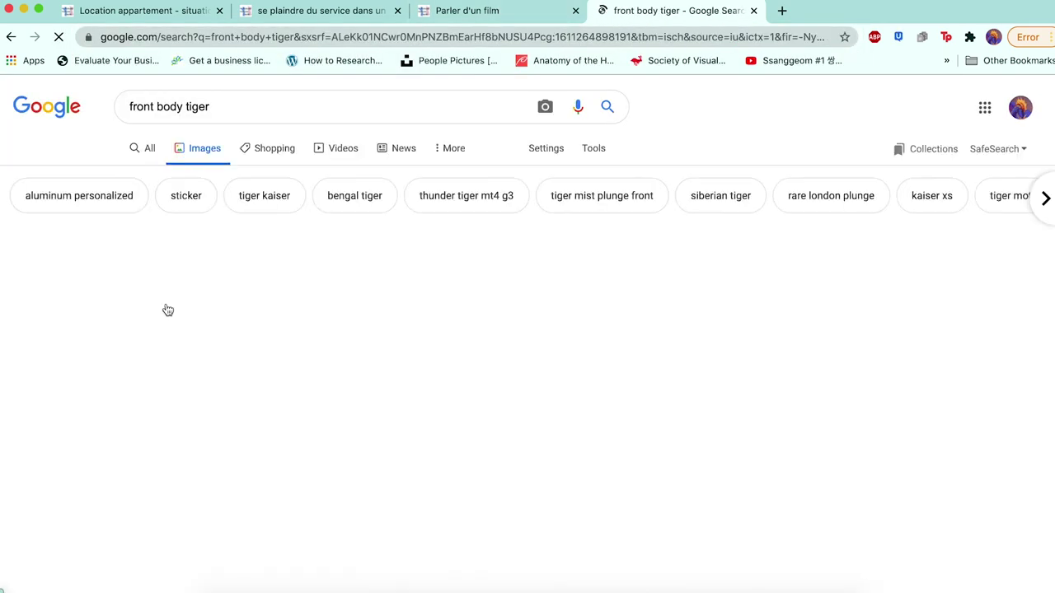
{"action": "left_click", "coordinate": [87, 275]}
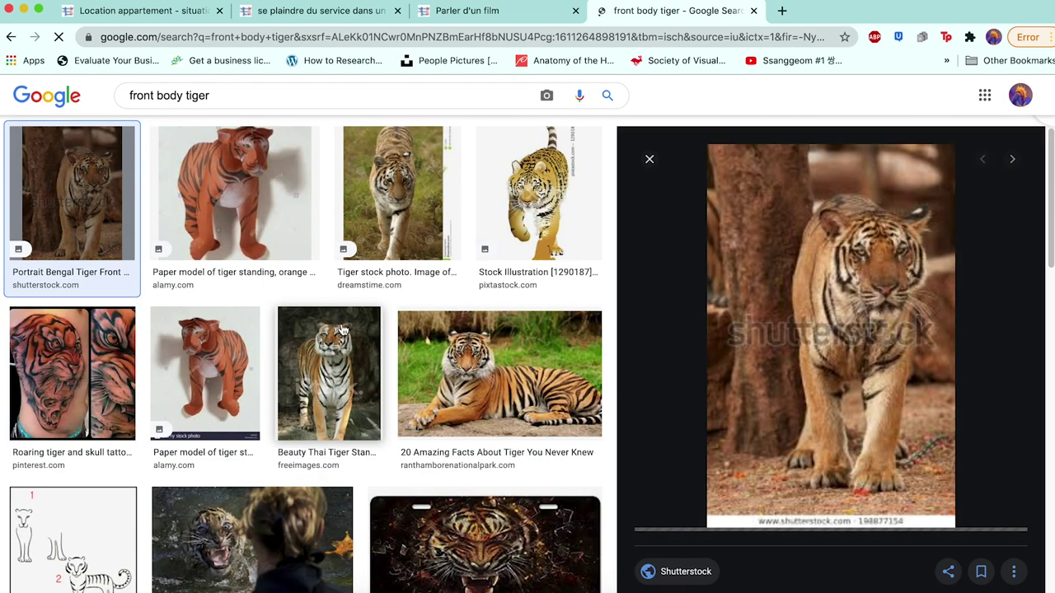
{"action": "left_click", "coordinate": [319, 338]}
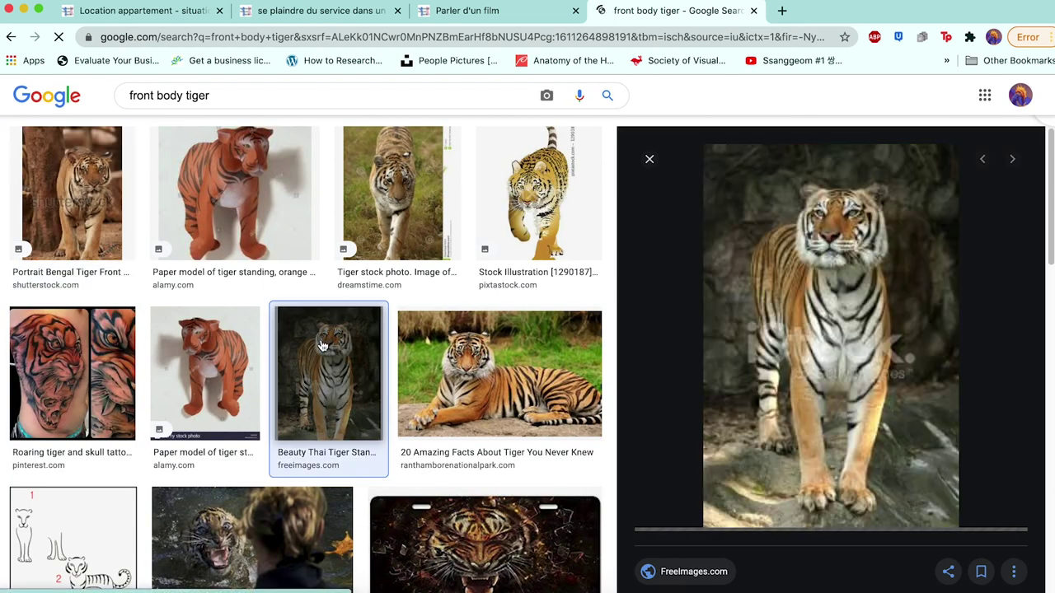
{"action": "right_click", "coordinate": [834, 275]}
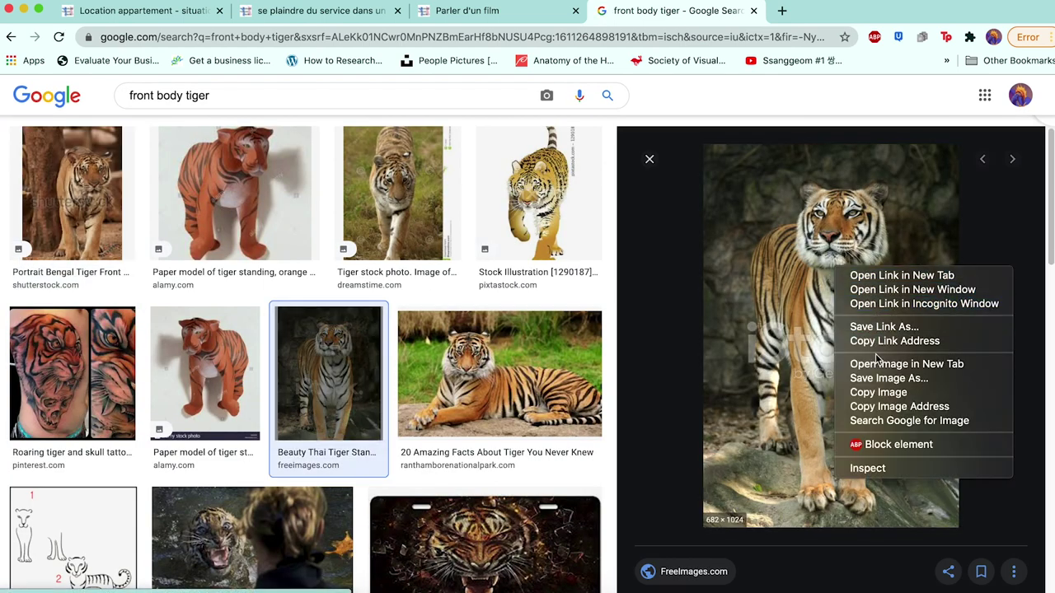
{"action": "left_click", "coordinate": [871, 393]}
Switch back to Photoshop and paste the copied tiger photo onto the empty layer of frontview.psd.
{"action": "key", "text": "ctrl+Up"}
{"action": "left_click", "coordinate": [326, 216]}
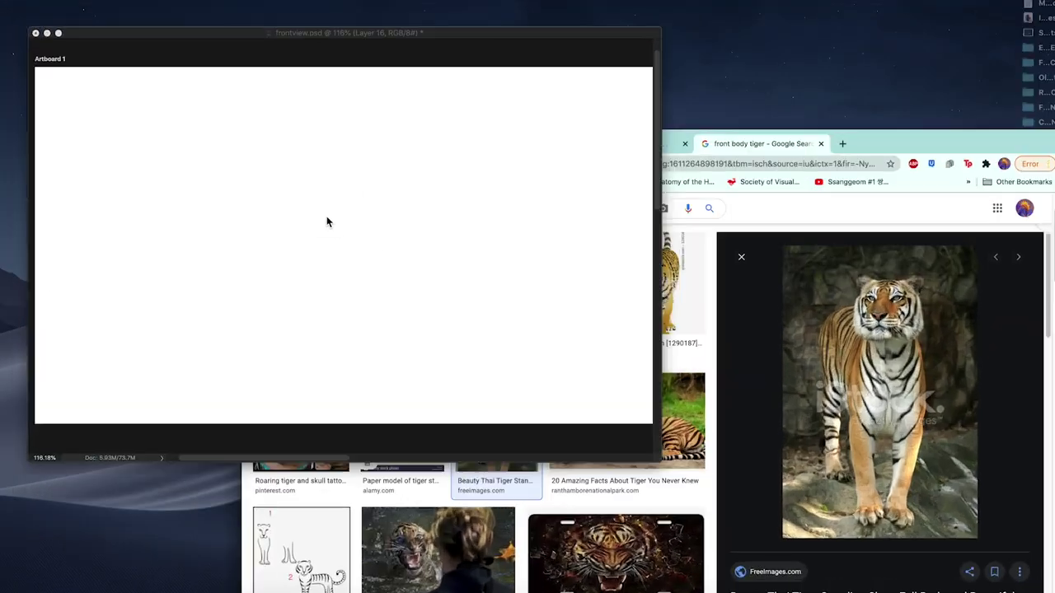
{"action": "key", "text": "super+v"}
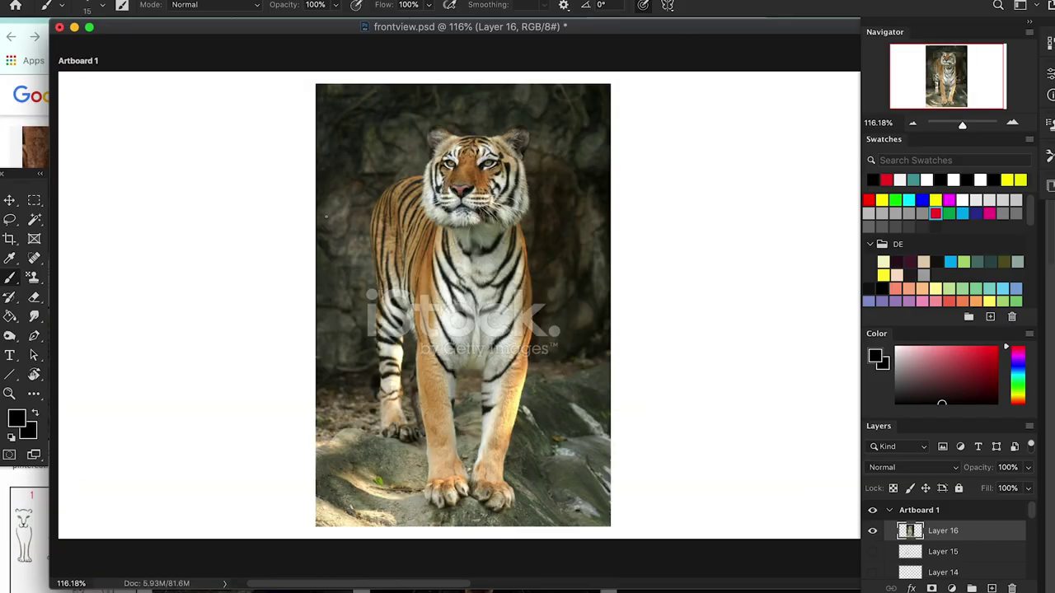
Move the tiger photo to the artboard's left edge and add a new layer above it for brush sketching.
{"action": "key", "text": "v"}
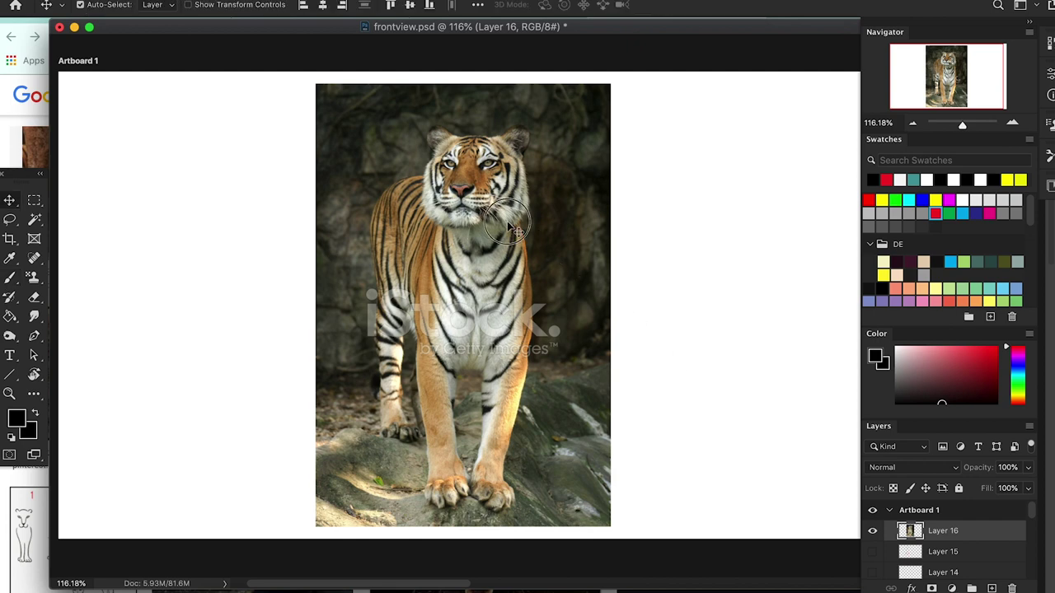
{"action": "left_click_drag", "start_coordinate": [517, 233], "coordinate": [267, 232]}
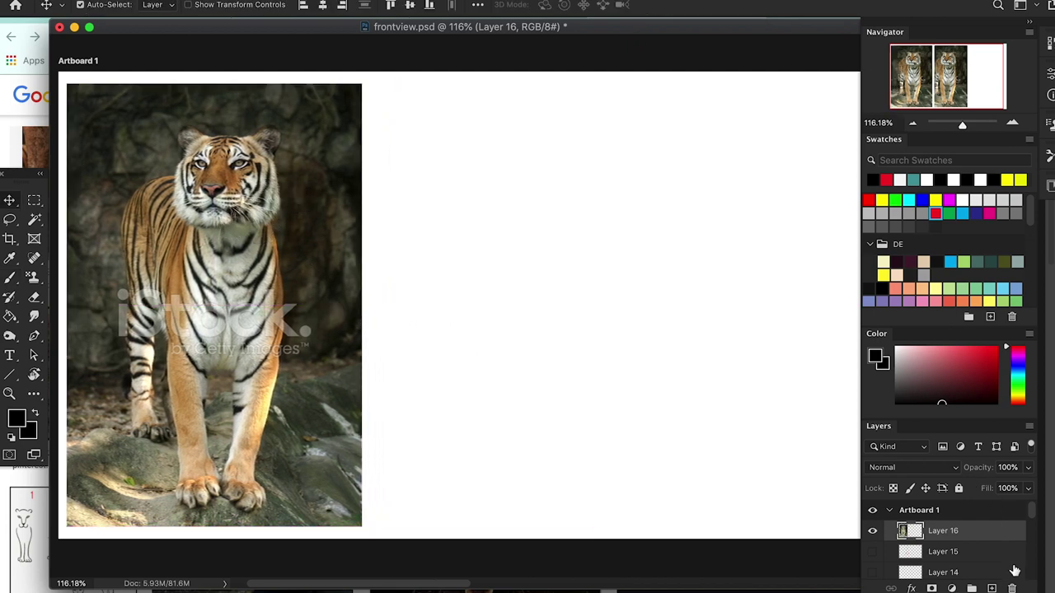
{"action": "left_click", "coordinate": [993, 588]}
{"action": "key", "text": "b"}
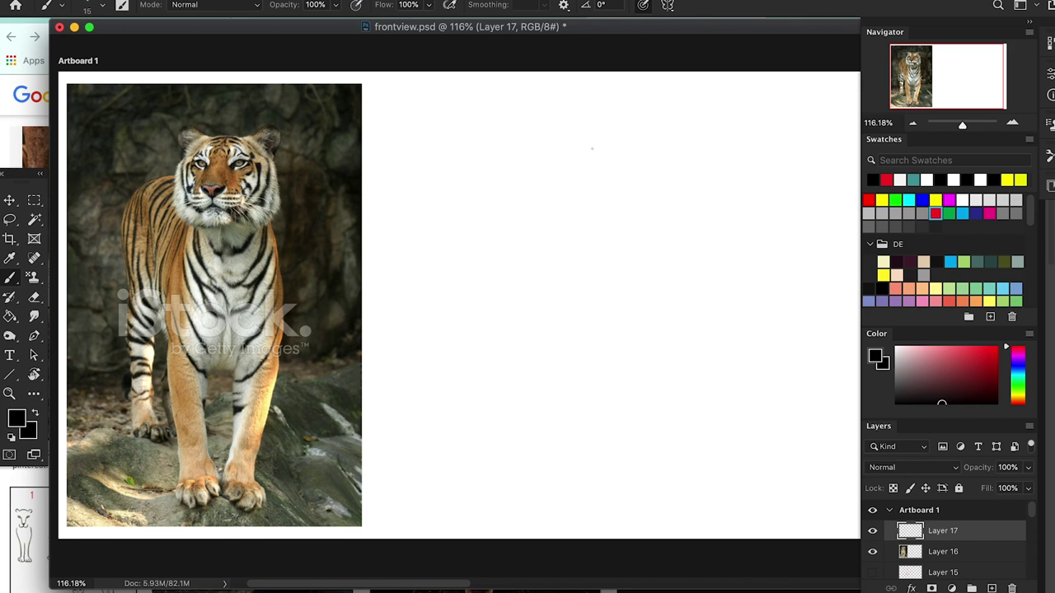
Sketch the dragon's round head with eyes and muzzle, plus a long neck, on the blank area beside the tiger.
{"action": "mouse_move", "coordinate": [614, 163]}
{"action": "left_mouse_down"}
{"action": "mouse_move", "coordinate": [574, 165]}
{"action": "mouse_move", "coordinate": [577, 149]}
{"action": "left_mouse_up"}
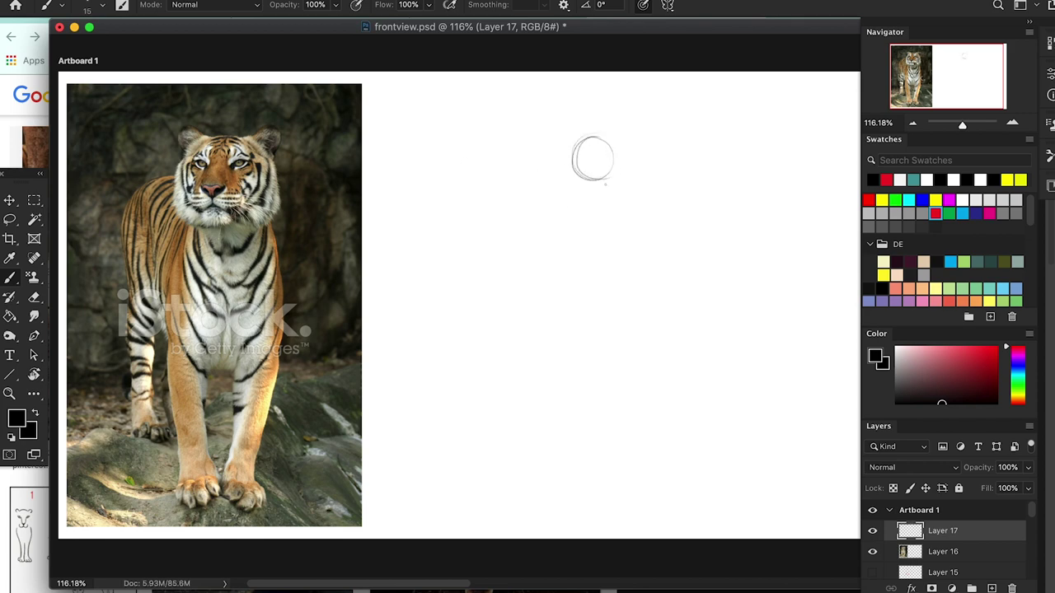
{"action": "left_click_drag", "start_coordinate": [612, 161], "coordinate": [606, 234]}
{"action": "left_click_drag", "start_coordinate": [585, 175], "coordinate": [580, 229]}
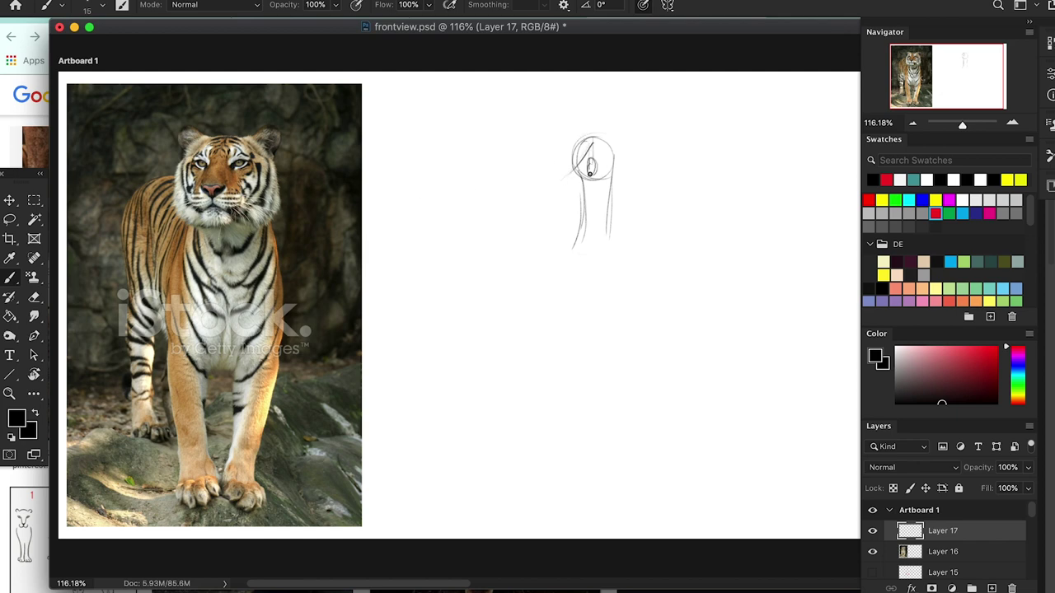
{"action": "mouse_move", "coordinate": [588, 139]}
{"action": "left_mouse_down"}
{"action": "mouse_move", "coordinate": [599, 177]}
{"action": "mouse_move", "coordinate": [577, 245]}
{"action": "left_mouse_up"}
{"action": "mouse_move", "coordinate": [615, 171]}
{"action": "left_mouse_down"}
{"action": "mouse_move", "coordinate": [612, 244]}
{"action": "mouse_move", "coordinate": [597, 257]}
{"action": "left_mouse_up"}
{"action": "left_click_drag", "start_coordinate": [596, 195], "coordinate": [593, 255]}
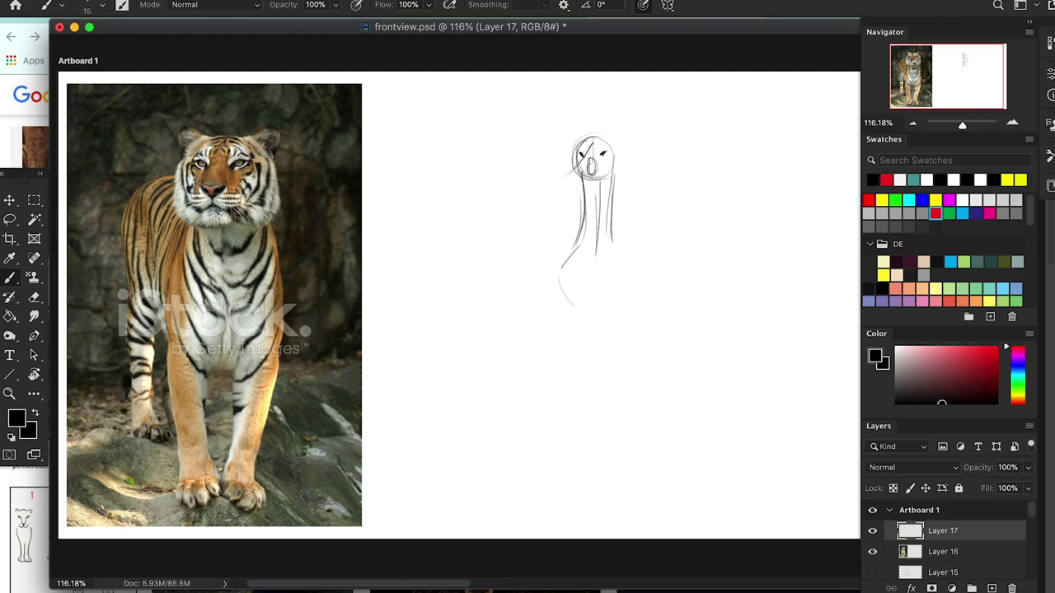
Sketch a rounded chest below the neck and a first line for the back behind it.
{"action": "mouse_move", "coordinate": [573, 268]}
{"action": "left_mouse_down"}
{"action": "mouse_move", "coordinate": [577, 306]}
{"action": "mouse_move", "coordinate": [631, 302]}
{"action": "left_mouse_up"}
{"action": "left_click_drag", "start_coordinate": [620, 247], "coordinate": [631, 303]}
{"action": "left_click_drag", "start_coordinate": [608, 226], "coordinate": [635, 269]}
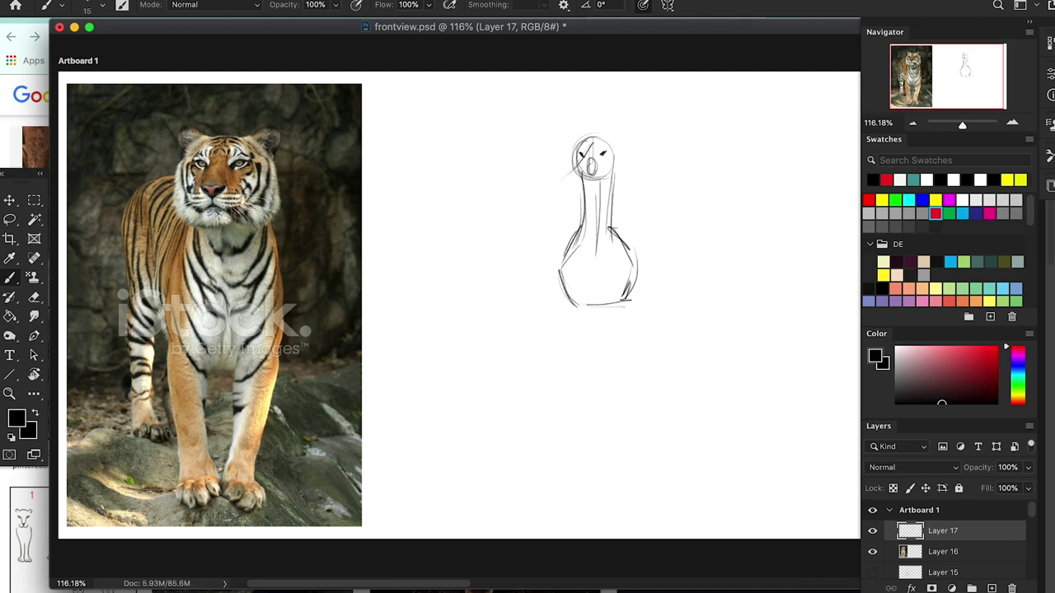
{"action": "left_click_drag", "start_coordinate": [574, 215], "coordinate": [550, 194]}
{"action": "left_click_drag", "start_coordinate": [564, 276], "coordinate": [590, 311]}
{"action": "left_click_drag", "start_coordinate": [629, 278], "coordinate": [597, 307]}
{"action": "left_click_drag", "start_coordinate": [575, 247], "coordinate": [560, 270]}
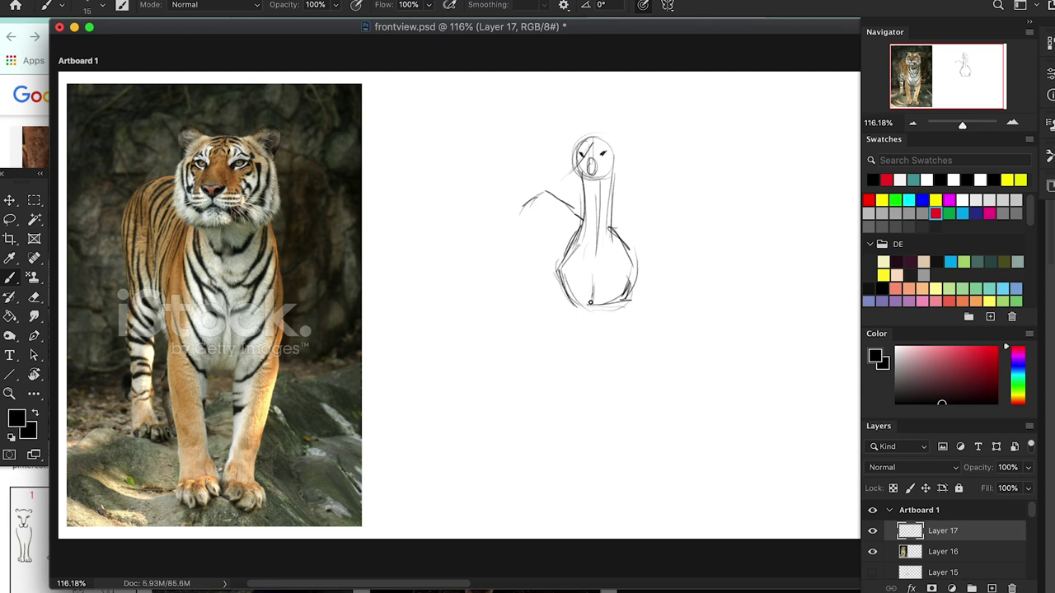
Add the chest's lower plate and sketch both front legs with clawed paws.
{"action": "mouse_move", "coordinate": [606, 303]}
{"action": "left_mouse_down"}
{"action": "mouse_move", "coordinate": [602, 276]}
{"action": "mouse_move", "coordinate": [588, 300]}
{"action": "left_mouse_up"}
{"action": "left_click_drag", "start_coordinate": [560, 317], "coordinate": [570, 378]}
{"action": "left_click_drag", "start_coordinate": [583, 313], "coordinate": [580, 361]}
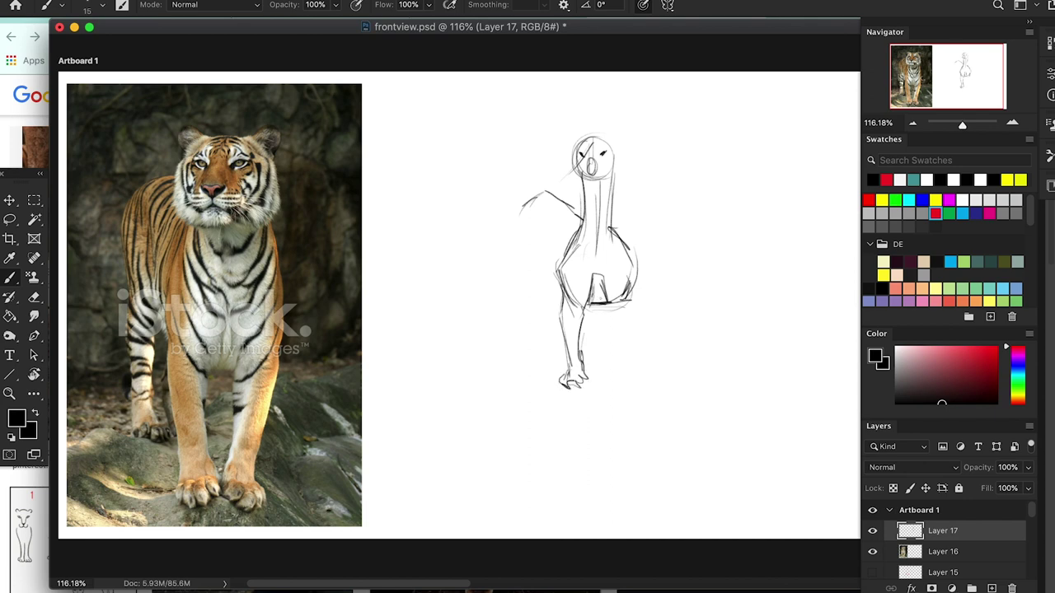
{"action": "left_click_drag", "start_coordinate": [608, 310], "coordinate": [607, 370]}
{"action": "left_click_drag", "start_coordinate": [622, 369], "coordinate": [630, 249]}
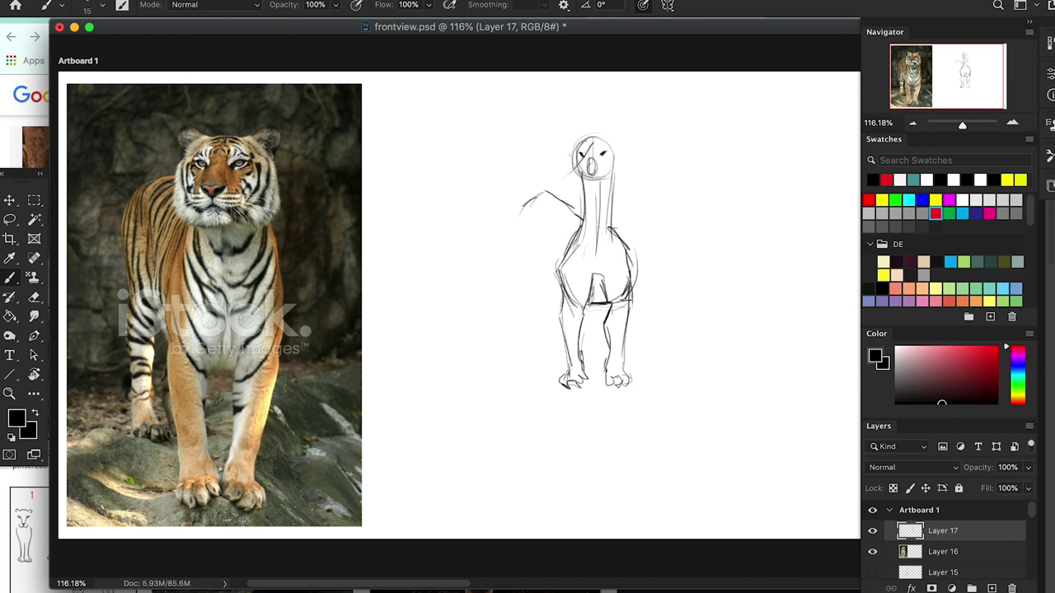
Strengthen the head outline and erase the angular back line behind the neck.
{"action": "left_click_drag", "start_coordinate": [590, 135], "coordinate": [575, 171]}
{"action": "left_click_drag", "start_coordinate": [155, 178], "coordinate": [180, 152]}
{"action": "key", "text": "e"}
{"action": "mouse_move", "coordinate": [519, 213]}
{"action": "left_mouse_down"}
{"action": "mouse_move", "coordinate": [548, 192]}
{"action": "mouse_move", "coordinate": [573, 213]}
{"action": "left_mouse_up"}
{"action": "key", "text": "b"}
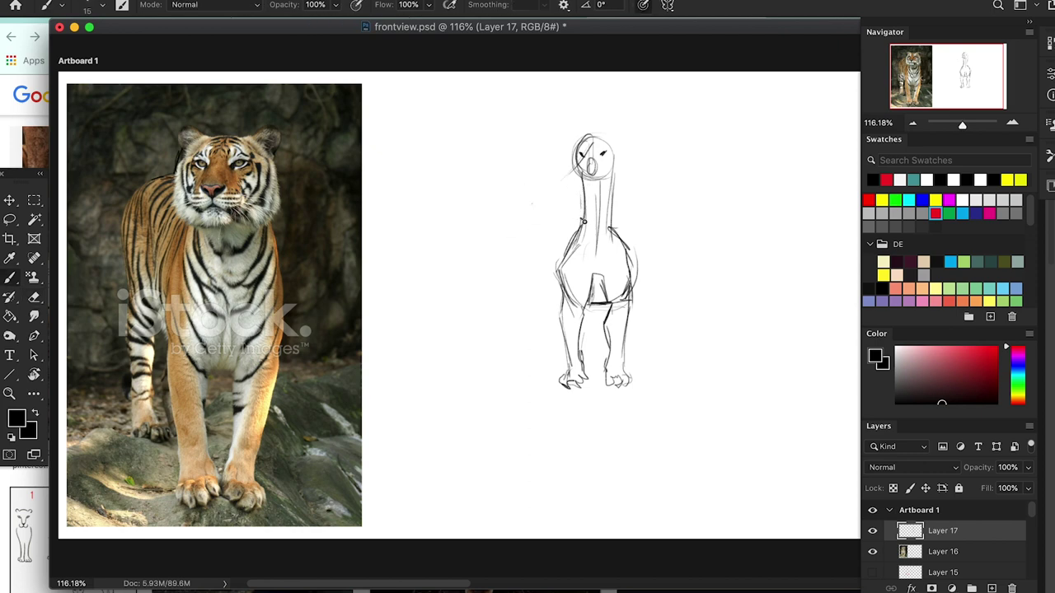
Redraw the back as a lower curve and sketch the hip and hind leg behind the chest.
{"action": "left_click_drag", "start_coordinate": [619, 243], "coordinate": [628, 284]}
{"action": "mouse_move", "coordinate": [549, 250]}
{"action": "left_mouse_down"}
{"action": "mouse_move", "coordinate": [561, 282]}
{"action": "mouse_move", "coordinate": [556, 270]}
{"action": "left_mouse_up"}
{"action": "mouse_move", "coordinate": [519, 249]}
{"action": "left_mouse_down"}
{"action": "mouse_move", "coordinate": [531, 217]}
{"action": "mouse_move", "coordinate": [533, 270]}
{"action": "left_mouse_up"}
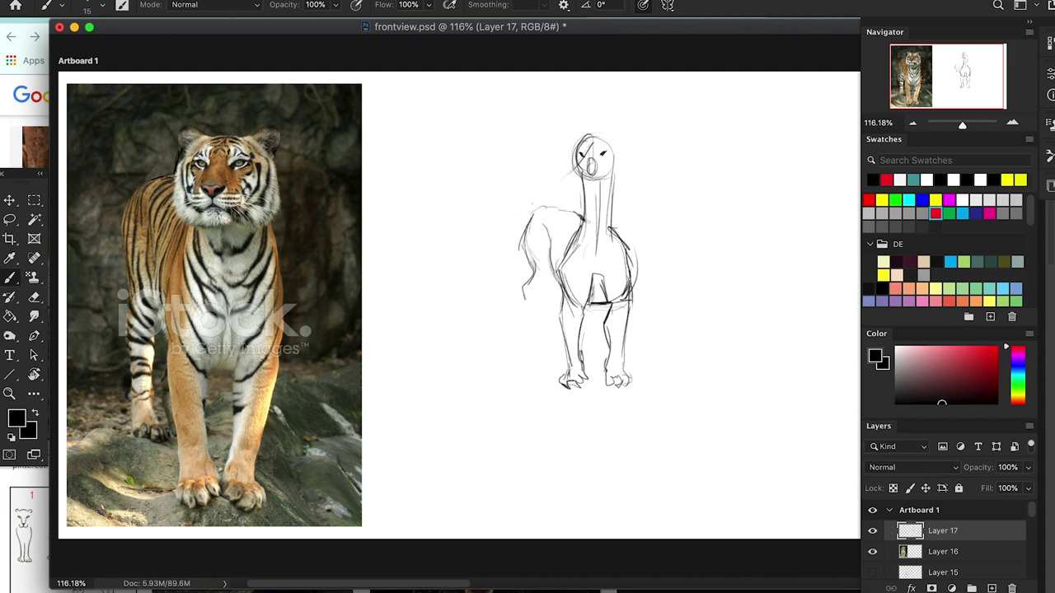
{"action": "left_click_drag", "start_coordinate": [529, 252], "coordinate": [532, 335]}
{"action": "mouse_move", "coordinate": [547, 252]}
{"action": "left_mouse_down"}
{"action": "mouse_move", "coordinate": [541, 340]}
{"action": "mouse_move", "coordinate": [546, 330]}
{"action": "mouse_move", "coordinate": [536, 342]}
{"action": "mouse_move", "coordinate": [544, 281]}
{"action": "left_mouse_up"}
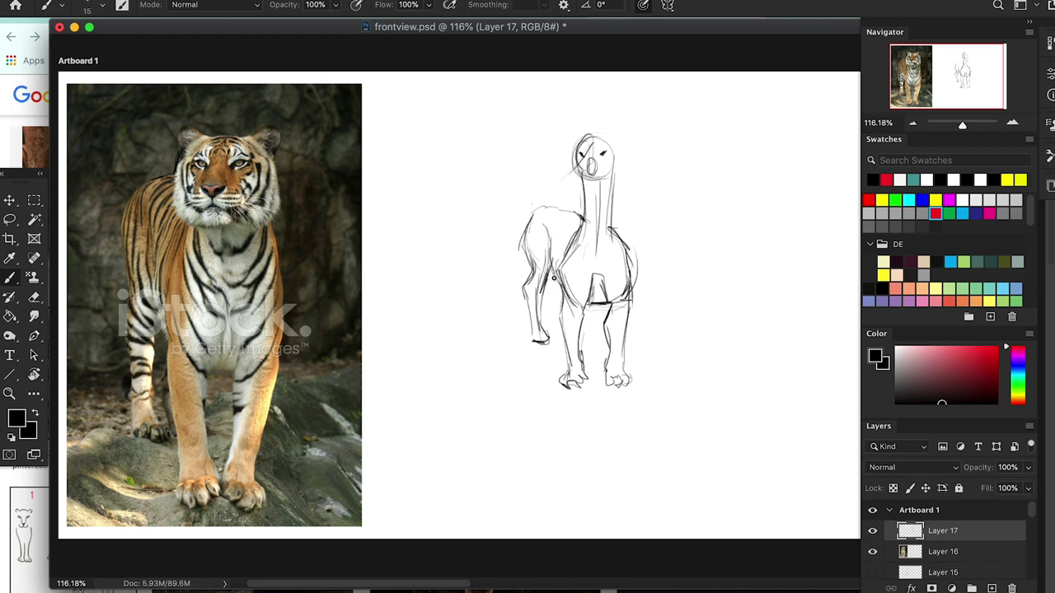
Reinforce the back and neck, add two tall horns and facial details, and box the tiger's muzzle for comparison.
{"action": "left_click_drag", "start_coordinate": [562, 212], "coordinate": [586, 219]}
{"action": "left_click_drag", "start_coordinate": [612, 171], "coordinate": [608, 229]}
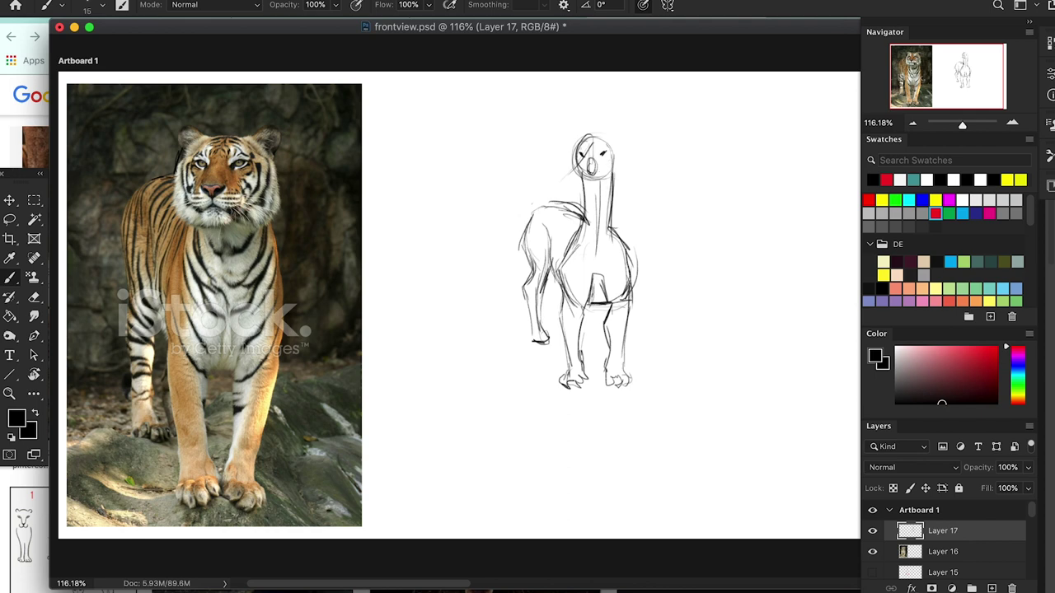
{"action": "mouse_move", "coordinate": [571, 134]}
{"action": "left_mouse_down"}
{"action": "mouse_move", "coordinate": [581, 99]}
{"action": "mouse_move", "coordinate": [579, 130]}
{"action": "mouse_move", "coordinate": [601, 98]}
{"action": "mouse_move", "coordinate": [613, 170]}
{"action": "left_mouse_up"}
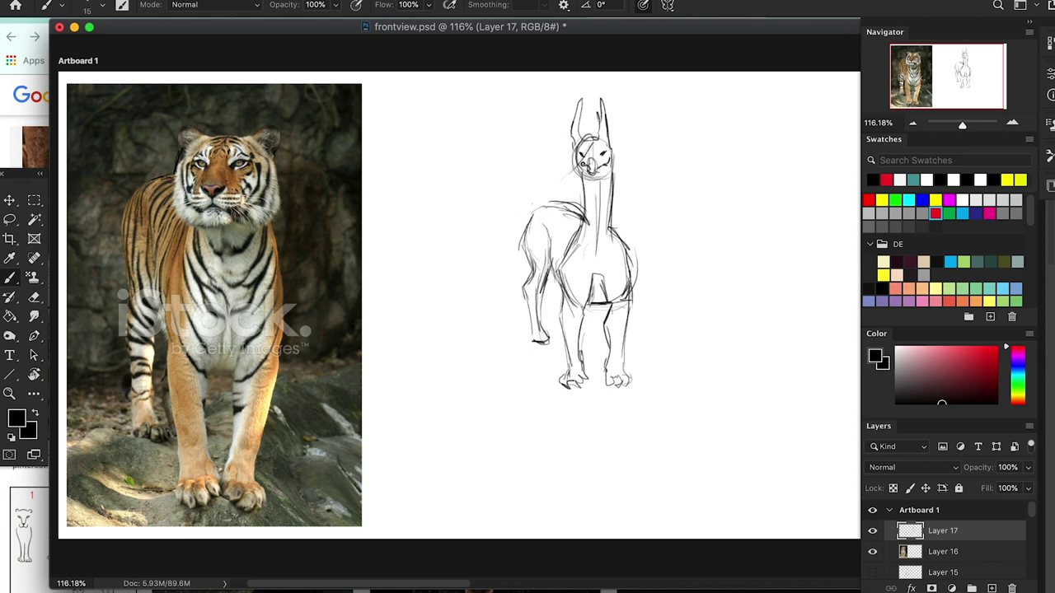
{"action": "mouse_move", "coordinate": [237, 188]}
{"action": "left_mouse_down"}
{"action": "mouse_move", "coordinate": [195, 190]}
{"action": "mouse_move", "coordinate": [195, 212]}
{"action": "mouse_move", "coordinate": [238, 199]}
{"action": "mouse_move", "coordinate": [238, 184]}
{"action": "mouse_move", "coordinate": [196, 183]}
{"action": "left_mouse_up"}
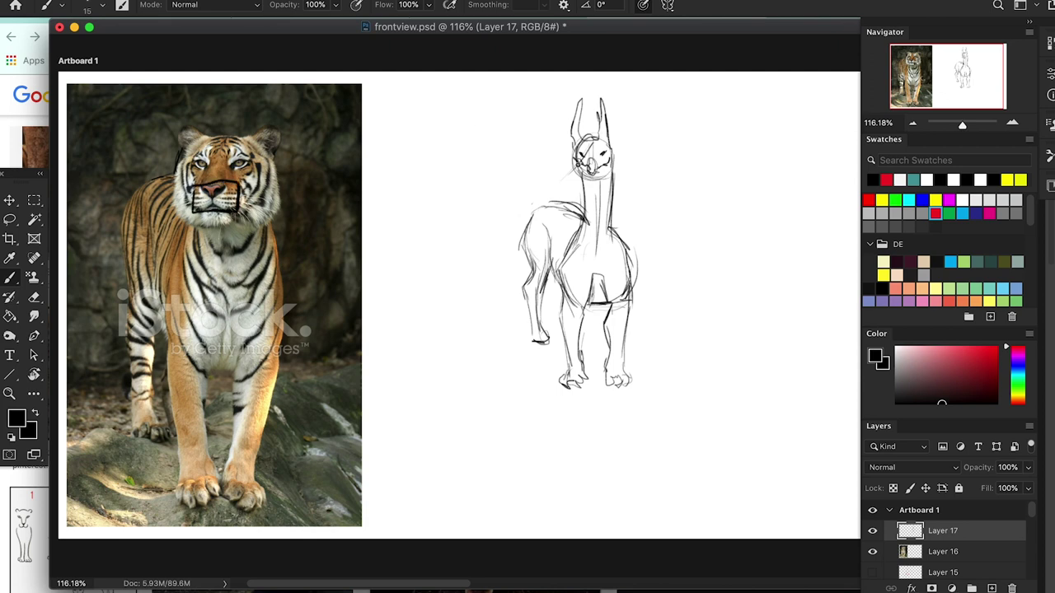
{"action": "mouse_move", "coordinate": [594, 181]}
{"action": "left_mouse_down"}
{"action": "mouse_move", "coordinate": [614, 163]}
{"action": "mouse_move", "coordinate": [590, 175]}
{"action": "left_mouse_up"}
Sketch the wing on the tiger photo's side, with its arm, long finger and membrane edge.
{"action": "mouse_move", "coordinate": [569, 216]}
{"action": "left_mouse_down"}
{"action": "mouse_move", "coordinate": [516, 164]}
{"action": "mouse_move", "coordinate": [447, 303]}
{"action": "mouse_move", "coordinate": [433, 276]}
{"action": "mouse_move", "coordinate": [325, 210]}
{"action": "mouse_move", "coordinate": [309, 183]}
{"action": "mouse_move", "coordinate": [396, 178]}
{"action": "mouse_move", "coordinate": [486, 147]}
{"action": "mouse_move", "coordinate": [372, 182]}
{"action": "mouse_move", "coordinate": [440, 191]}
{"action": "mouse_move", "coordinate": [492, 162]}
{"action": "left_mouse_up"}
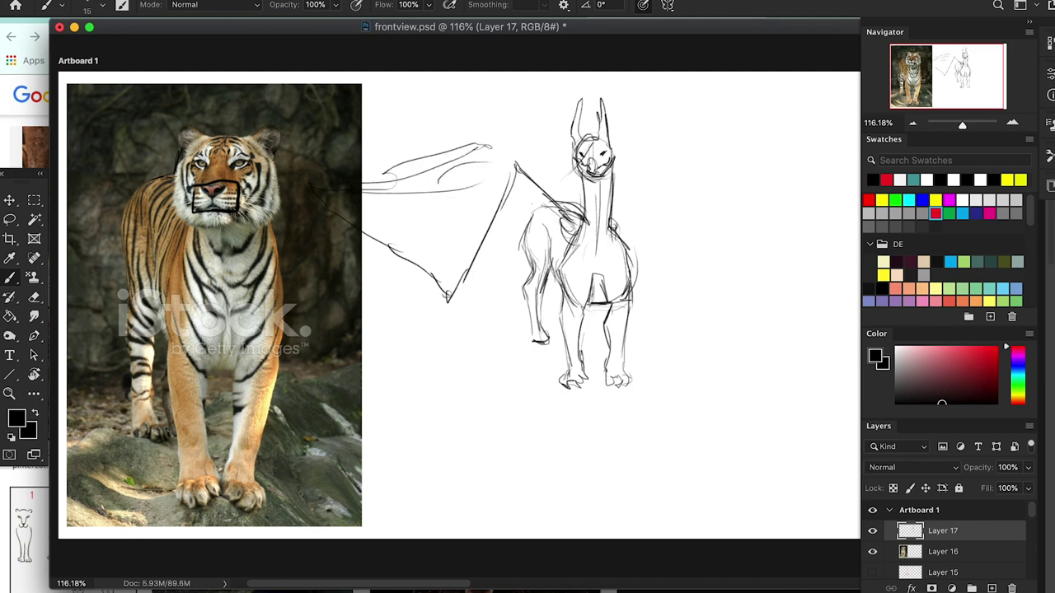
{"action": "mouse_move", "coordinate": [586, 230]}
{"action": "left_mouse_down"}
{"action": "mouse_move", "coordinate": [548, 185]}
{"action": "mouse_move", "coordinate": [484, 153]}
{"action": "left_mouse_up"}
{"action": "mouse_move", "coordinate": [489, 228]}
{"action": "left_mouse_down"}
{"action": "mouse_move", "coordinate": [541, 213]}
{"action": "mouse_move", "coordinate": [521, 198]}
{"action": "mouse_move", "coordinate": [452, 269]}
{"action": "left_mouse_up"}
{"action": "left_click_drag", "start_coordinate": [425, 268], "coordinate": [344, 197]}
{"action": "left_click_drag", "start_coordinate": [381, 164], "coordinate": [323, 179]}
Sketch the opposite wing extending from the shoulder and curving up to a pointed tip.
{"action": "mouse_move", "coordinate": [612, 222]}
{"action": "left_mouse_down"}
{"action": "mouse_move", "coordinate": [641, 169]}
{"action": "mouse_move", "coordinate": [709, 192]}
{"action": "left_mouse_up"}
{"action": "mouse_move", "coordinate": [647, 175]}
{"action": "left_mouse_down"}
{"action": "mouse_move", "coordinate": [752, 201]}
{"action": "mouse_move", "coordinate": [781, 201]}
{"action": "mouse_move", "coordinate": [803, 177]}
{"action": "mouse_move", "coordinate": [793, 95]}
{"action": "mouse_move", "coordinate": [805, 152]}
{"action": "left_mouse_up"}
{"action": "left_click_drag", "start_coordinate": [801, 190], "coordinate": [707, 179]}
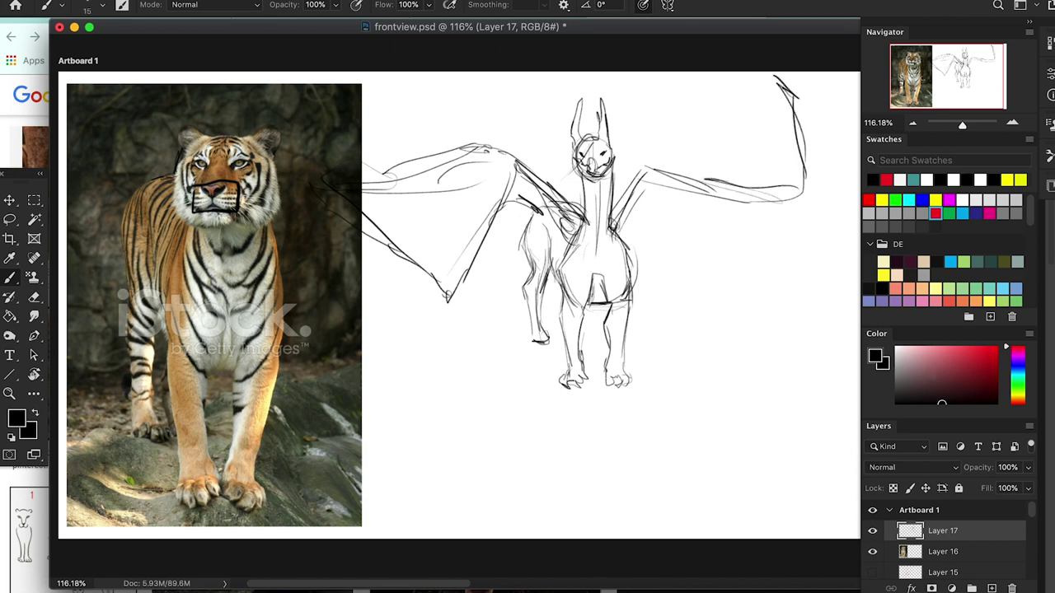
{"action": "mouse_move", "coordinate": [621, 167]}
{"action": "left_mouse_down"}
{"action": "mouse_move", "coordinate": [733, 134]}
{"action": "mouse_move", "coordinate": [758, 96]}
{"action": "mouse_move", "coordinate": [774, 76]}
{"action": "left_mouse_up"}
Sketch a tail curving down from the hips and passing behind the legs to the other side.
{"action": "left_click_drag", "start_coordinate": [538, 208], "coordinate": [558, 215]}
{"action": "mouse_move", "coordinate": [554, 222]}
{"action": "left_mouse_down"}
{"action": "mouse_move", "coordinate": [521, 210]}
{"action": "mouse_move", "coordinate": [531, 201]}
{"action": "mouse_move", "coordinate": [479, 346]}
{"action": "mouse_move", "coordinate": [540, 372]}
{"action": "left_mouse_up"}
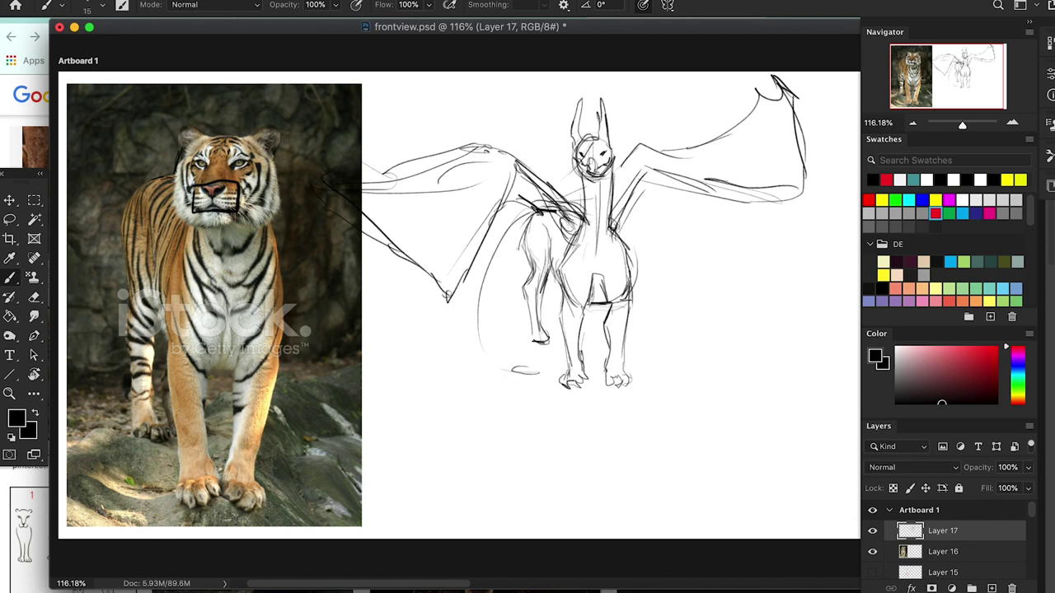
{"action": "left_click_drag", "start_coordinate": [510, 233], "coordinate": [491, 319]}
{"action": "left_click_drag", "start_coordinate": [532, 216], "coordinate": [513, 311]}
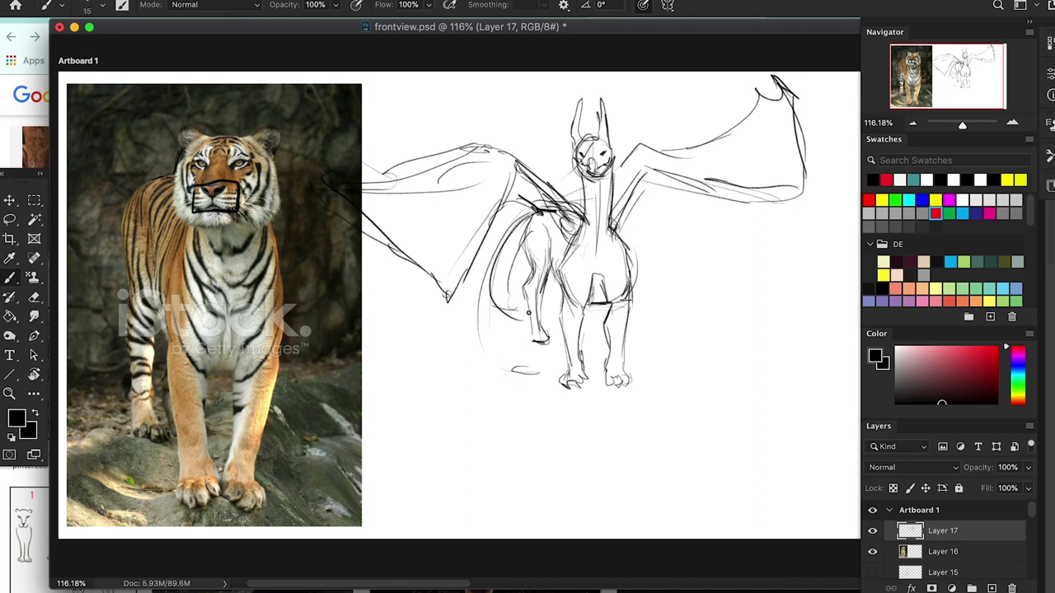
{"action": "left_click_drag", "start_coordinate": [665, 301], "coordinate": [625, 307]}
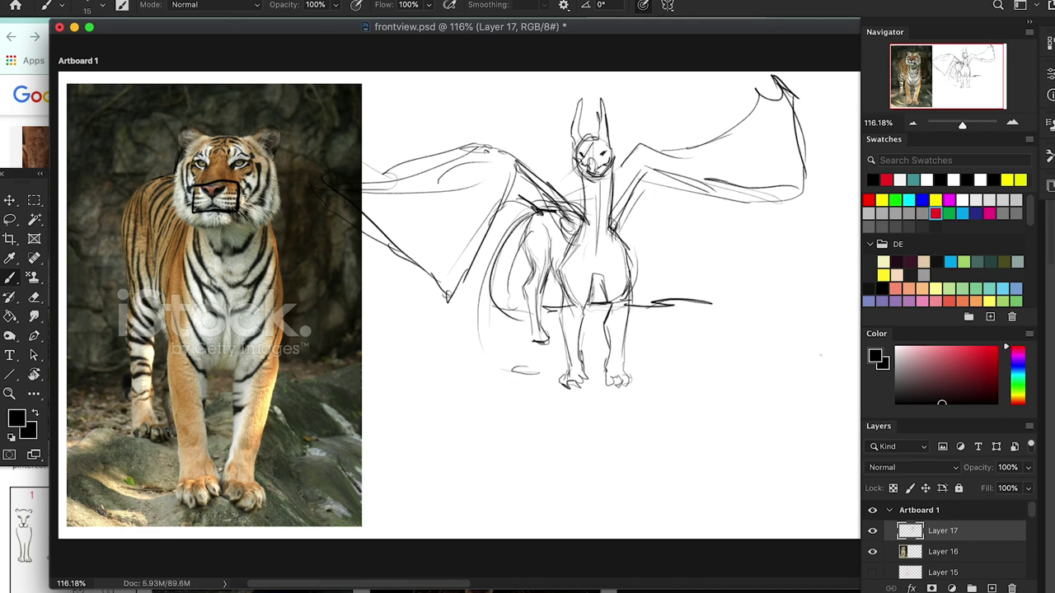
Lower the opacity of Layer 17 to 21% and add a new layer above it.
{"action": "left_click", "coordinate": [1028, 468]}
{"action": "left_click_drag", "start_coordinate": [1029, 487], "coordinate": [972, 487]}
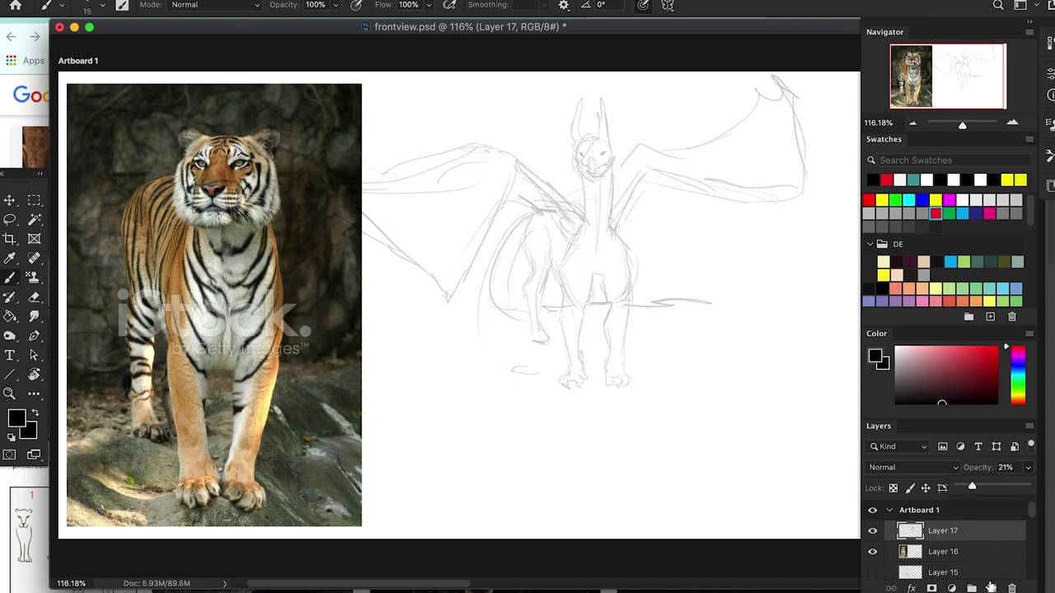
{"action": "left_click", "coordinate": [991, 586]}
Draw clean black lines over the faded sketch for the dragon's beaked muzzle, eyes, face and two horns.
{"action": "key", "text": "z"}
{"action": "left_click_drag", "start_coordinate": [583, 143], "coordinate": [636, 135]}
{"action": "key", "text": "b"}
{"action": "left_click_drag", "start_coordinate": [634, 261], "coordinate": [496, 301]}
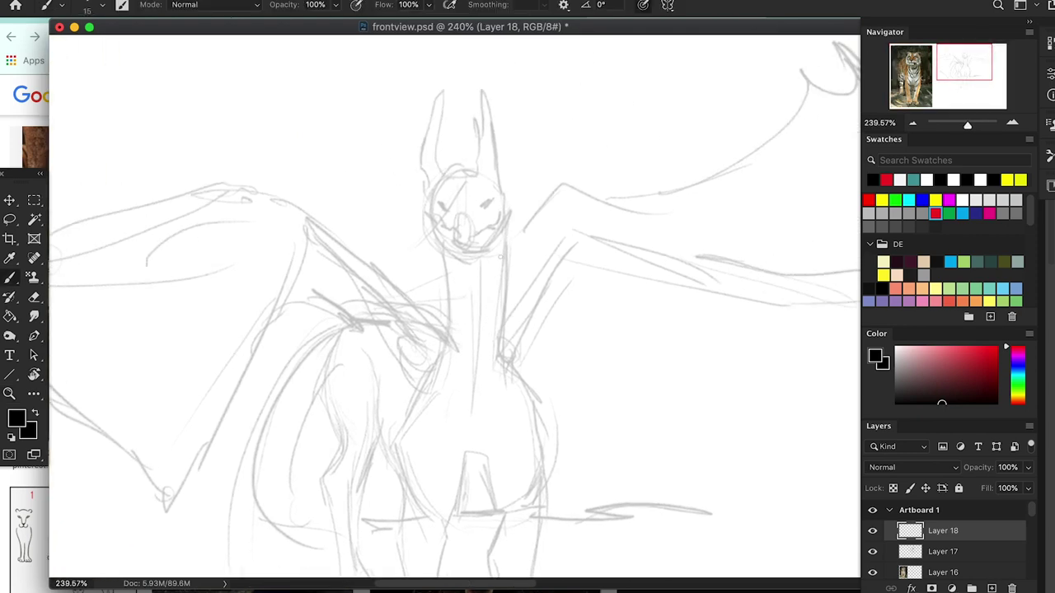
{"action": "scroll", "coordinate": [483, 207], "scroll_direction": "up", "scroll_amount": 3}
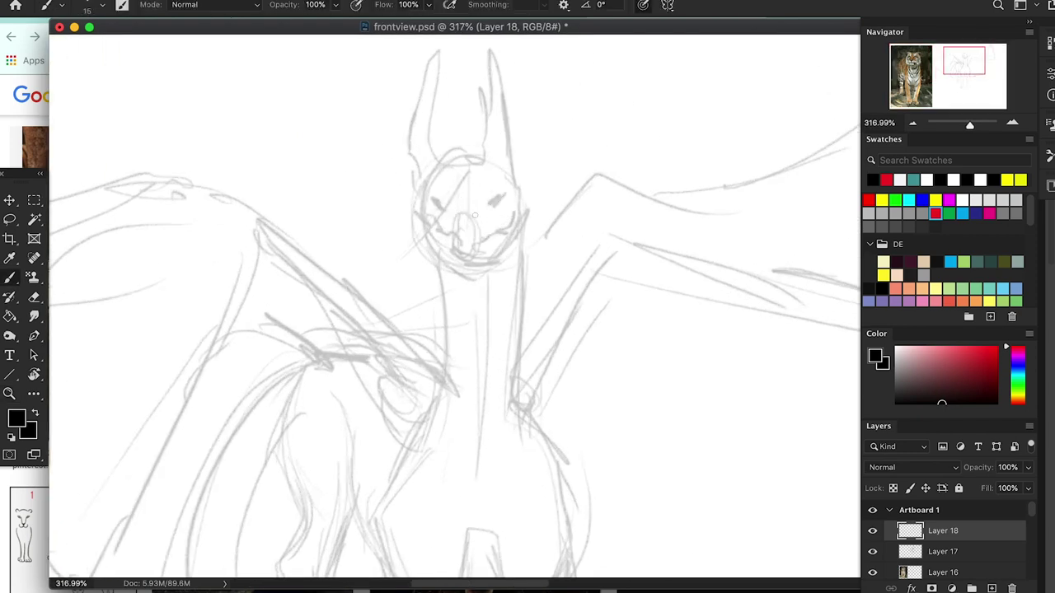
{"action": "mouse_move", "coordinate": [457, 231]}
{"action": "left_mouse_down"}
{"action": "mouse_move", "coordinate": [460, 241]}
{"action": "mouse_move", "coordinate": [474, 232]}
{"action": "mouse_move", "coordinate": [453, 223]}
{"action": "mouse_move", "coordinate": [447, 236]}
{"action": "mouse_move", "coordinate": [465, 259]}
{"action": "left_mouse_up"}
{"action": "mouse_move", "coordinate": [476, 250]}
{"action": "left_mouse_down"}
{"action": "mouse_move", "coordinate": [466, 261]}
{"action": "mouse_move", "coordinate": [513, 212]}
{"action": "mouse_move", "coordinate": [442, 241]}
{"action": "mouse_move", "coordinate": [425, 212]}
{"action": "mouse_move", "coordinate": [443, 209]}
{"action": "left_mouse_up"}
{"action": "mouse_move", "coordinate": [507, 213]}
{"action": "left_mouse_down"}
{"action": "mouse_move", "coordinate": [495, 204]}
{"action": "mouse_move", "coordinate": [501, 195]}
{"action": "mouse_move", "coordinate": [480, 230]}
{"action": "mouse_move", "coordinate": [465, 157]}
{"action": "mouse_move", "coordinate": [461, 195]}
{"action": "left_mouse_up"}
{"action": "mouse_move", "coordinate": [445, 156]}
{"action": "left_mouse_down"}
{"action": "mouse_move", "coordinate": [432, 109]}
{"action": "mouse_move", "coordinate": [442, 56]}
{"action": "mouse_move", "coordinate": [406, 146]}
{"action": "mouse_move", "coordinate": [419, 177]}
{"action": "left_mouse_up"}
{"action": "mouse_move", "coordinate": [484, 151]}
{"action": "left_mouse_down"}
{"action": "mouse_move", "coordinate": [487, 82]}
{"action": "mouse_move", "coordinate": [502, 90]}
{"action": "mouse_move", "coordinate": [512, 183]}
{"action": "mouse_move", "coordinate": [450, 154]}
{"action": "mouse_move", "coordinate": [459, 142]}
{"action": "mouse_move", "coordinate": [467, 162]}
{"action": "mouse_move", "coordinate": [419, 195]}
{"action": "mouse_move", "coordinate": [419, 223]}
{"action": "mouse_move", "coordinate": [438, 253]}
{"action": "left_mouse_up"}
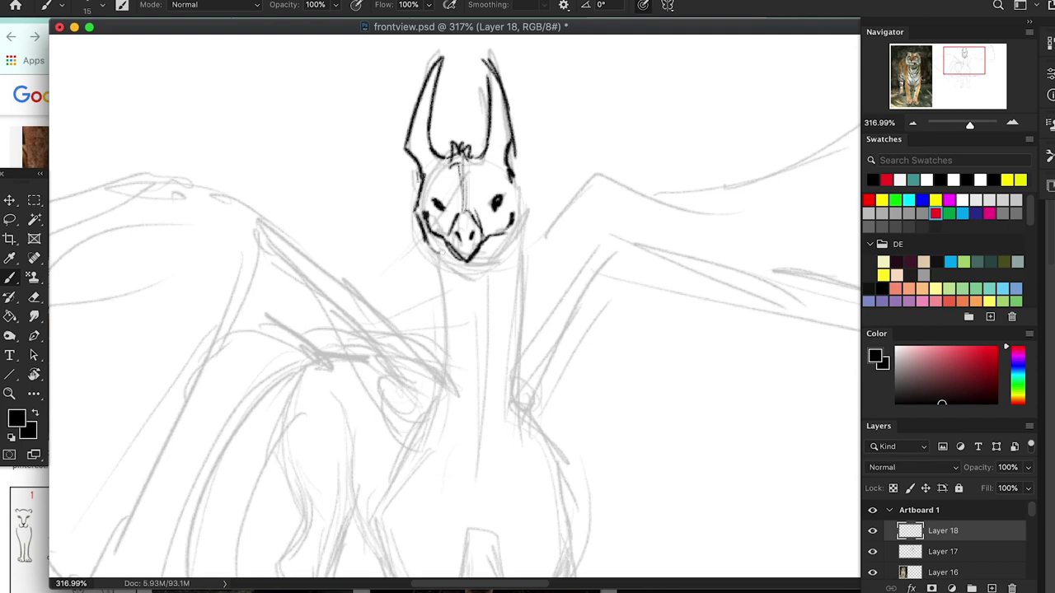
Draw spiky frills along both sides of the dragon's head and complete the jawline.
{"action": "mouse_move", "coordinate": [425, 181]}
{"action": "left_mouse_down"}
{"action": "mouse_move", "coordinate": [384, 140]}
{"action": "mouse_move", "coordinate": [415, 183]}
{"action": "mouse_move", "coordinate": [413, 204]}
{"action": "mouse_move", "coordinate": [384, 180]}
{"action": "mouse_move", "coordinate": [412, 217]}
{"action": "mouse_move", "coordinate": [396, 224]}
{"action": "mouse_move", "coordinate": [422, 216]}
{"action": "left_mouse_up"}
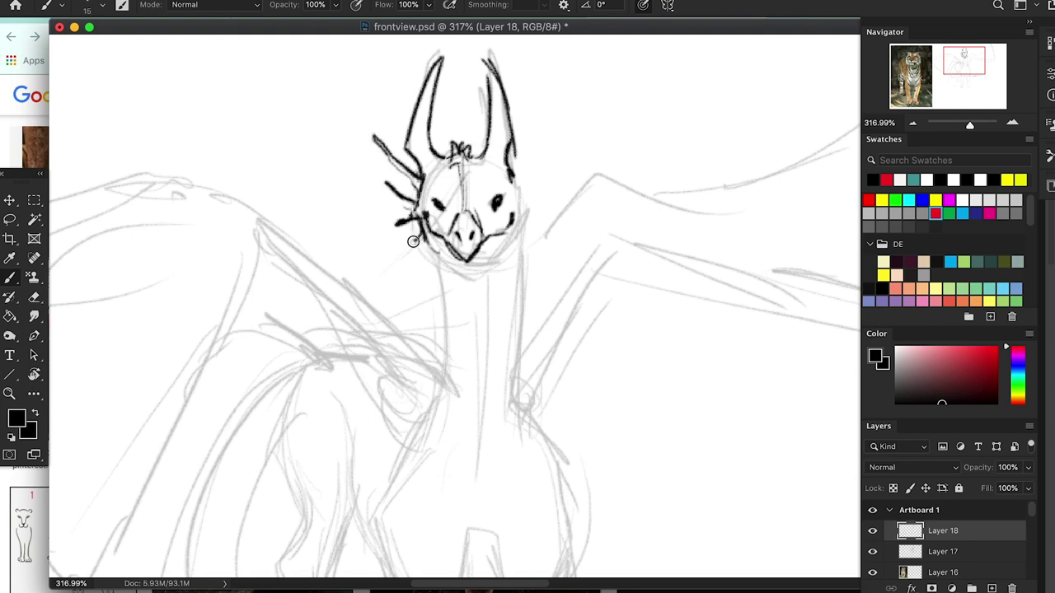
{"action": "mouse_move", "coordinate": [394, 158]}
{"action": "left_mouse_down"}
{"action": "mouse_move", "coordinate": [396, 218]}
{"action": "mouse_move", "coordinate": [416, 241]}
{"action": "left_mouse_up"}
{"action": "mouse_move", "coordinate": [509, 176]}
{"action": "left_mouse_down"}
{"action": "mouse_move", "coordinate": [540, 146]}
{"action": "mouse_move", "coordinate": [521, 176]}
{"action": "mouse_move", "coordinate": [541, 190]}
{"action": "mouse_move", "coordinate": [557, 185]}
{"action": "left_mouse_up"}
{"action": "mouse_move", "coordinate": [513, 216]}
{"action": "left_mouse_down"}
{"action": "mouse_move", "coordinate": [559, 218]}
{"action": "mouse_move", "coordinate": [546, 236]}
{"action": "left_mouse_up"}
{"action": "mouse_move", "coordinate": [547, 166]}
{"action": "left_mouse_down"}
{"action": "mouse_move", "coordinate": [541, 148]}
{"action": "mouse_move", "coordinate": [536, 187]}
{"action": "left_mouse_up"}
{"action": "mouse_move", "coordinate": [552, 183]}
{"action": "left_mouse_down"}
{"action": "mouse_move", "coordinate": [530, 216]}
{"action": "mouse_move", "coordinate": [544, 211]}
{"action": "left_mouse_up"}
{"action": "left_click_drag", "start_coordinate": [534, 221], "coordinate": [541, 220]}
{"action": "mouse_move", "coordinate": [429, 245]}
{"action": "left_mouse_down"}
{"action": "mouse_move", "coordinate": [478, 267]}
{"action": "mouse_move", "coordinate": [528, 221]}
{"action": "left_mouse_up"}
Outline the neck and chest in clean lines, including the long vertical belly-plate lines and the chest's base.
{"action": "scroll", "coordinate": [574, 300], "scroll_direction": "down", "scroll_amount": 3}
{"action": "left_click_drag", "start_coordinate": [433, 162], "coordinate": [453, 248]}
{"action": "mouse_move", "coordinate": [450, 190]}
{"action": "left_mouse_down"}
{"action": "mouse_move", "coordinate": [448, 311]}
{"action": "mouse_move", "coordinate": [430, 355]}
{"action": "left_mouse_up"}
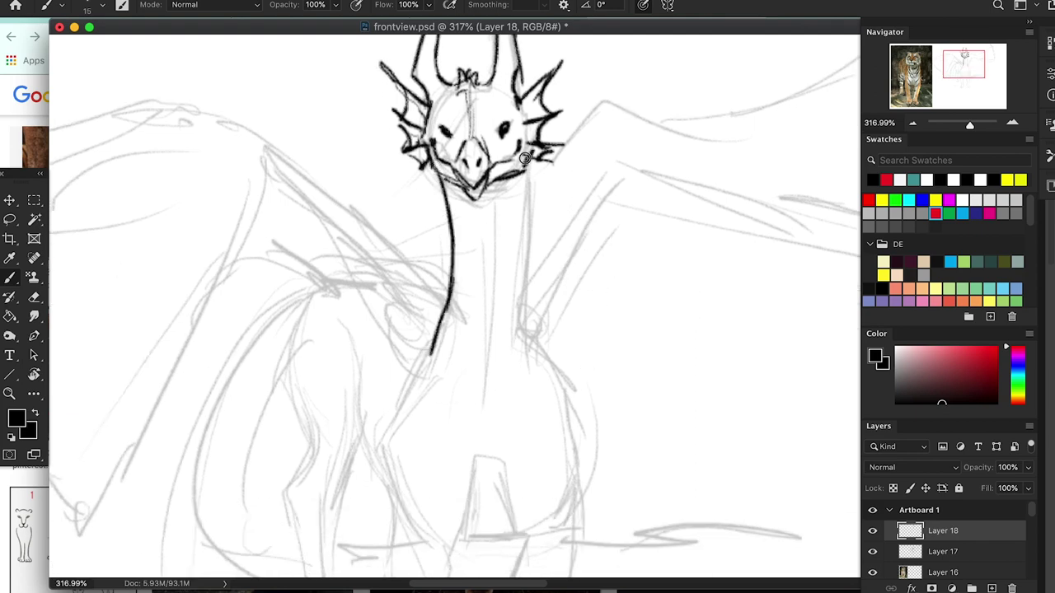
{"action": "left_click_drag", "start_coordinate": [528, 153], "coordinate": [526, 356]}
{"action": "left_click_drag", "start_coordinate": [551, 431], "coordinate": [544, 334]}
{"action": "left_click_drag", "start_coordinate": [458, 436], "coordinate": [511, 431]}
{"action": "left_click_drag", "start_coordinate": [483, 114], "coordinate": [465, 360]}
{"action": "left_click_drag", "start_coordinate": [454, 98], "coordinate": [447, 361]}
{"action": "mouse_move", "coordinate": [451, 382]}
{"action": "left_mouse_down"}
{"action": "mouse_move", "coordinate": [459, 418]}
{"action": "mouse_move", "coordinate": [503, 422]}
{"action": "mouse_move", "coordinate": [499, 244]}
{"action": "left_mouse_up"}
{"action": "left_click_drag", "start_coordinate": [499, 99], "coordinate": [498, 241]}
Draw the clean outlines of the chest sides and both front legs with clawed paws.
{"action": "mouse_move", "coordinate": [426, 247]}
{"action": "left_mouse_down"}
{"action": "mouse_move", "coordinate": [375, 359]}
{"action": "mouse_move", "coordinate": [391, 417]}
{"action": "left_mouse_up"}
{"action": "left_click_drag", "start_coordinate": [461, 368], "coordinate": [463, 184]}
{"action": "mouse_move", "coordinate": [389, 218]}
{"action": "left_mouse_down"}
{"action": "mouse_move", "coordinate": [378, 301]}
{"action": "mouse_move", "coordinate": [405, 445]}
{"action": "left_mouse_up"}
{"action": "mouse_move", "coordinate": [437, 260]}
{"action": "left_mouse_down"}
{"action": "mouse_move", "coordinate": [450, 312]}
{"action": "mouse_move", "coordinate": [422, 381]}
{"action": "left_mouse_up"}
{"action": "mouse_move", "coordinate": [440, 306]}
{"action": "left_mouse_down"}
{"action": "mouse_move", "coordinate": [432, 418]}
{"action": "mouse_move", "coordinate": [393, 456]}
{"action": "mouse_move", "coordinate": [415, 484]}
{"action": "mouse_move", "coordinate": [398, 470]}
{"action": "mouse_move", "coordinate": [402, 478]}
{"action": "mouse_move", "coordinate": [421, 455]}
{"action": "mouse_move", "coordinate": [429, 494]}
{"action": "mouse_move", "coordinate": [432, 444]}
{"action": "mouse_move", "coordinate": [450, 464]}
{"action": "mouse_move", "coordinate": [447, 482]}
{"action": "mouse_move", "coordinate": [431, 405]}
{"action": "left_mouse_up"}
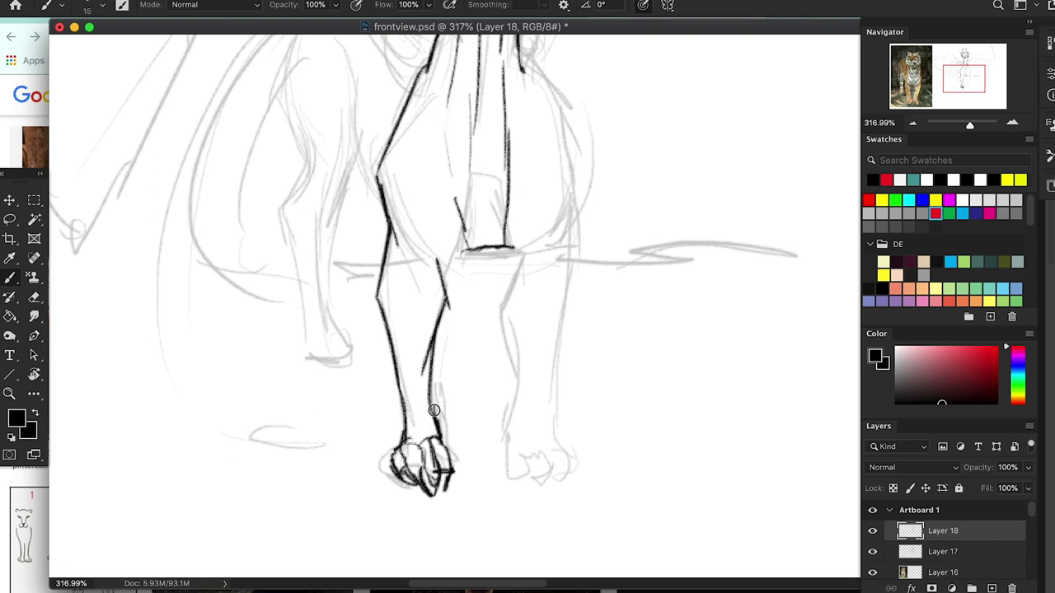
{"action": "mouse_move", "coordinate": [449, 267]}
{"action": "left_mouse_down"}
{"action": "mouse_move", "coordinate": [459, 249]}
{"action": "mouse_move", "coordinate": [519, 264]}
{"action": "mouse_move", "coordinate": [501, 296]}
{"action": "mouse_move", "coordinate": [504, 450]}
{"action": "mouse_move", "coordinate": [528, 482]}
{"action": "mouse_move", "coordinate": [527, 455]}
{"action": "mouse_move", "coordinate": [557, 485]}
{"action": "mouse_move", "coordinate": [568, 453]}
{"action": "mouse_move", "coordinate": [549, 435]}
{"action": "mouse_move", "coordinate": [567, 249]}
{"action": "left_mouse_up"}
{"action": "left_click_drag", "start_coordinate": [614, 275], "coordinate": [595, 422]}
{"action": "mouse_move", "coordinate": [519, 219]}
{"action": "left_mouse_down"}
{"action": "mouse_move", "coordinate": [541, 252]}
{"action": "mouse_move", "coordinate": [544, 427]}
{"action": "left_mouse_up"}
Draw the clean outline of the hip and hind leg down to its clawed foot.
{"action": "scroll", "coordinate": [577, 264], "scroll_direction": "up", "scroll_amount": 5}
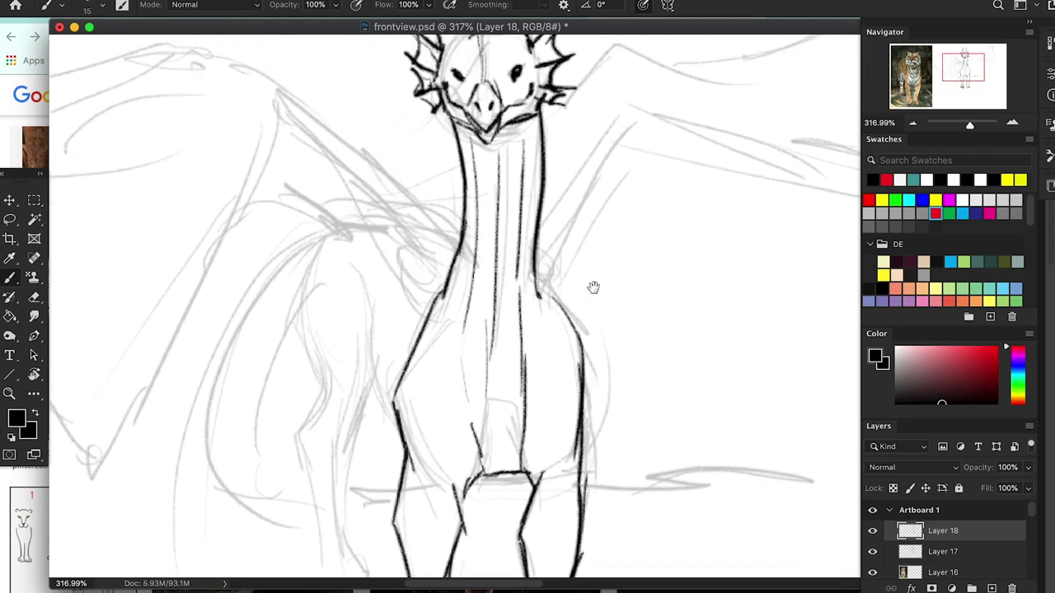
{"action": "left_click_drag", "start_coordinate": [361, 287], "coordinate": [371, 340]}
{"action": "scroll", "coordinate": [513, 325], "scroll_direction": "down", "scroll_amount": 2}
{"action": "left_click_drag", "start_coordinate": [336, 157], "coordinate": [310, 241]}
{"action": "left_click_drag", "start_coordinate": [318, 195], "coordinate": [325, 333]}
{"action": "left_click_drag", "start_coordinate": [309, 256], "coordinate": [328, 326]}
{"action": "left_click_drag", "start_coordinate": [372, 231], "coordinate": [384, 347]}
{"action": "left_click_drag", "start_coordinate": [366, 240], "coordinate": [353, 358]}
{"action": "mouse_move", "coordinate": [328, 320]}
{"action": "left_mouse_down"}
{"action": "mouse_move", "coordinate": [310, 371]}
{"action": "mouse_move", "coordinate": [315, 420]}
{"action": "mouse_move", "coordinate": [338, 481]}
{"action": "left_mouse_up"}
{"action": "left_click_drag", "start_coordinate": [355, 361], "coordinate": [359, 477]}
{"action": "mouse_move", "coordinate": [323, 431]}
{"action": "left_mouse_down"}
{"action": "mouse_move", "coordinate": [332, 497]}
{"action": "mouse_move", "coordinate": [362, 526]}
{"action": "mouse_move", "coordinate": [380, 519]}
{"action": "left_mouse_up"}
{"action": "left_click_drag", "start_coordinate": [369, 484], "coordinate": [387, 515]}
{"action": "left_click_drag", "start_coordinate": [355, 448], "coordinate": [365, 483]}
Draw clean lines for the base of the wing where it joins the shoulder on the tiger photo's side.
{"action": "mouse_move", "coordinate": [649, 327]}
{"action": "left_mouse_down"}
{"action": "mouse_move", "coordinate": [601, 464]}
{"action": "mouse_move", "coordinate": [590, 442]}
{"action": "mouse_move", "coordinate": [613, 327]}
{"action": "mouse_move", "coordinate": [592, 334]}
{"action": "left_mouse_up"}
{"action": "key", "text": "z"}
{"action": "key", "text": "b"}
{"action": "mouse_move", "coordinate": [515, 289]}
{"action": "left_mouse_down"}
{"action": "mouse_move", "coordinate": [531, 299]}
{"action": "mouse_move", "coordinate": [471, 264]}
{"action": "mouse_move", "coordinate": [500, 274]}
{"action": "left_mouse_up"}
{"action": "left_click_drag", "start_coordinate": [505, 275], "coordinate": [449, 224]}
{"action": "mouse_move", "coordinate": [462, 261]}
{"action": "left_mouse_down"}
{"action": "mouse_move", "coordinate": [440, 279]}
{"action": "mouse_move", "coordinate": [422, 416]}
{"action": "left_mouse_up"}
{"action": "left_click_drag", "start_coordinate": [736, 331], "coordinate": [559, 277]}
Hide Layer 18 and Layer 17 and show them both again.
{"action": "key", "text": "z"}
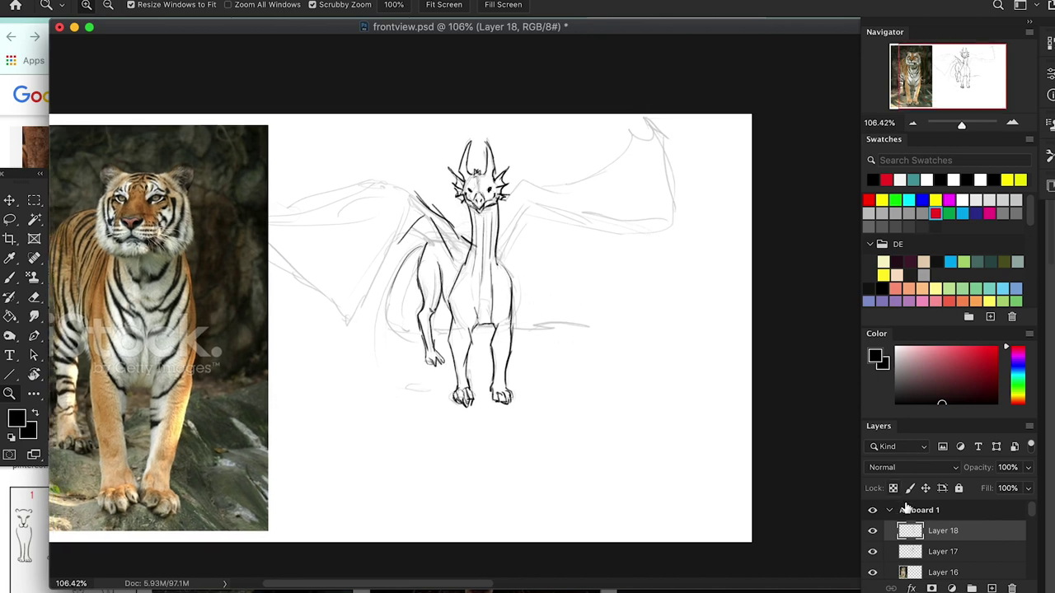
{"action": "scroll", "coordinate": [1029, 515], "scroll_direction": "down", "scroll_amount": 1}
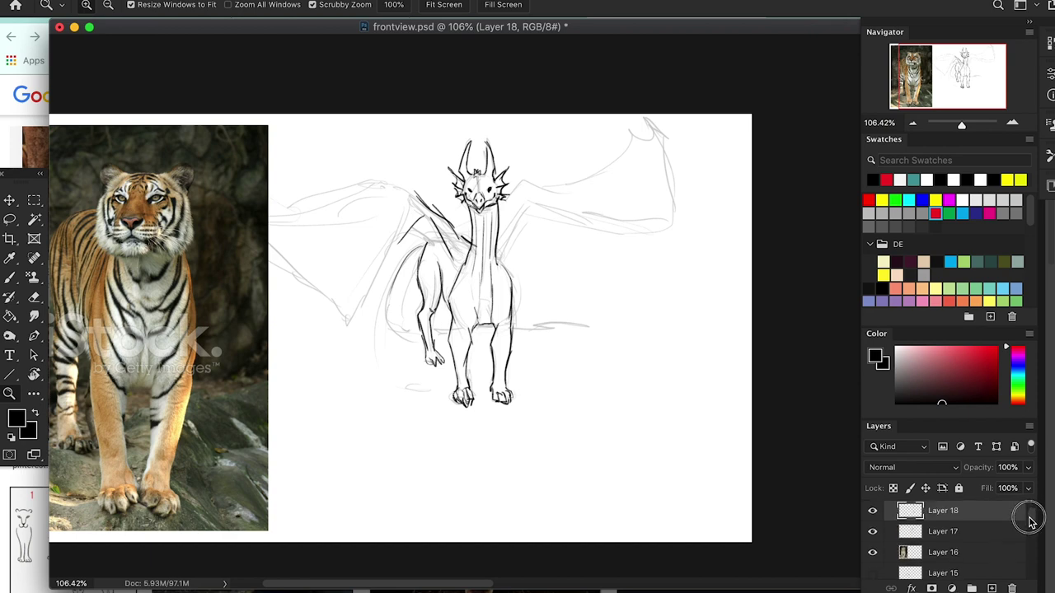
{"action": "left_click", "coordinate": [873, 512]}
{"action": "left_click", "coordinate": [873, 531]}
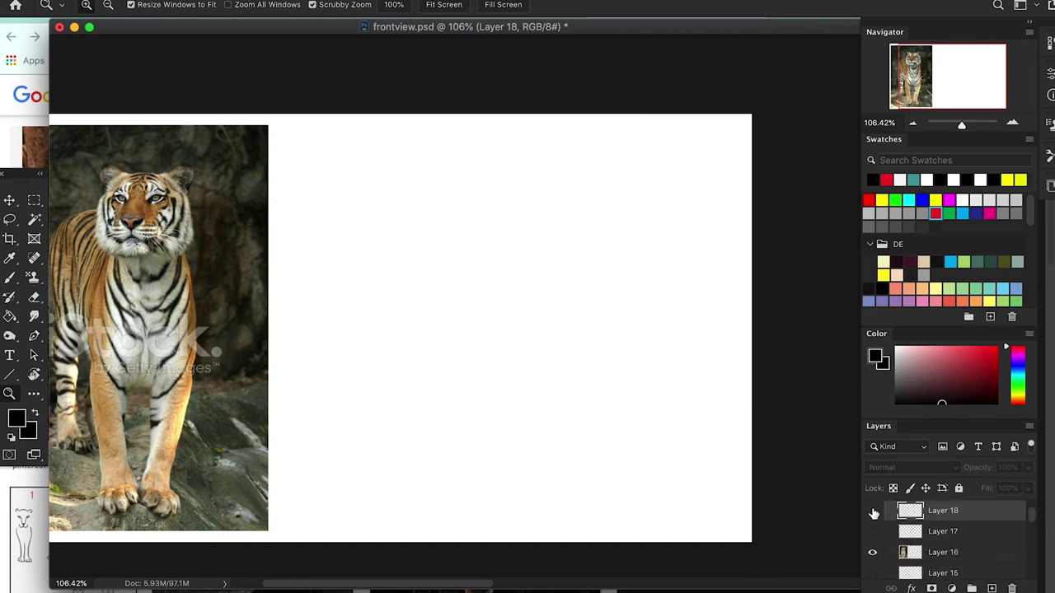
{"action": "left_click", "coordinate": [873, 511]}
{"action": "left_click", "coordinate": [873, 531]}
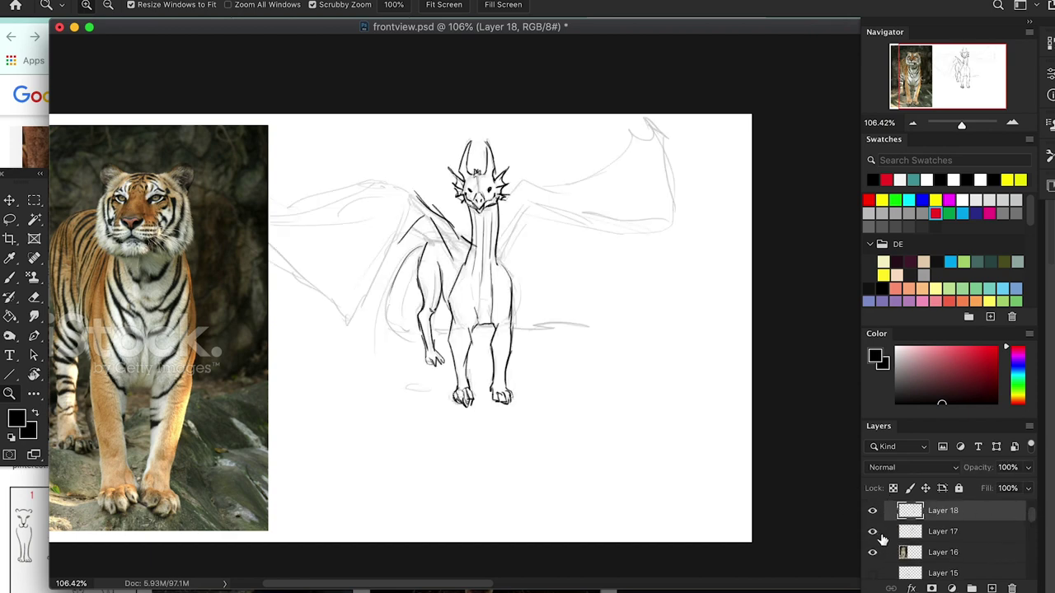
Show Layer 11 with the purple dragon portrait and move the picture to the artboard's lower-right corner.
{"action": "left_click_drag", "start_coordinate": [1036, 518], "coordinate": [1036, 536]}
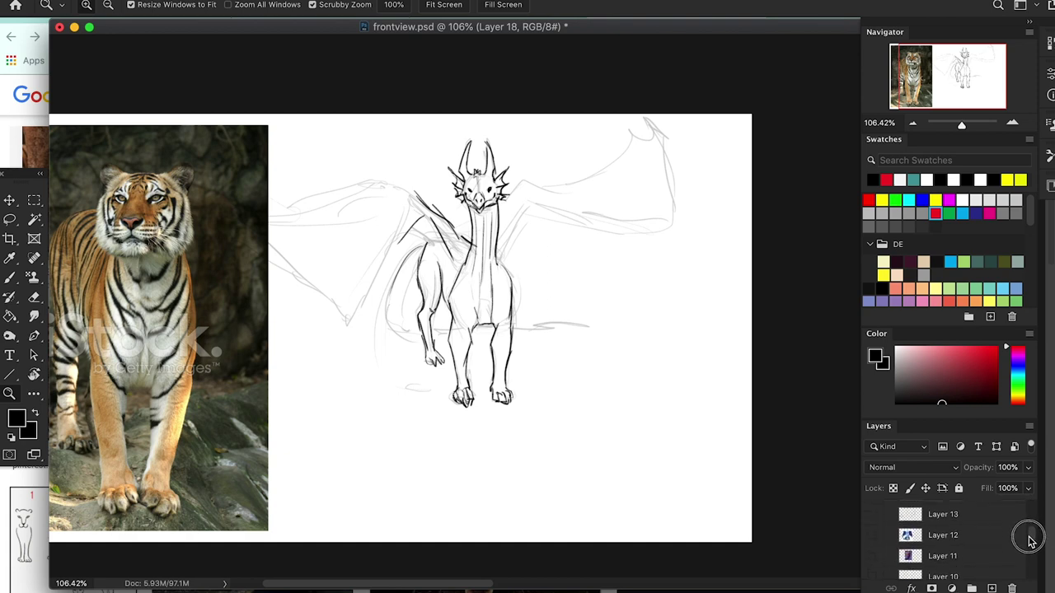
{"action": "left_click", "coordinate": [872, 557]}
{"action": "key", "text": "v"}
{"action": "left_click_drag", "start_coordinate": [349, 346], "coordinate": [666, 407]}
{"action": "key", "text": "b"}
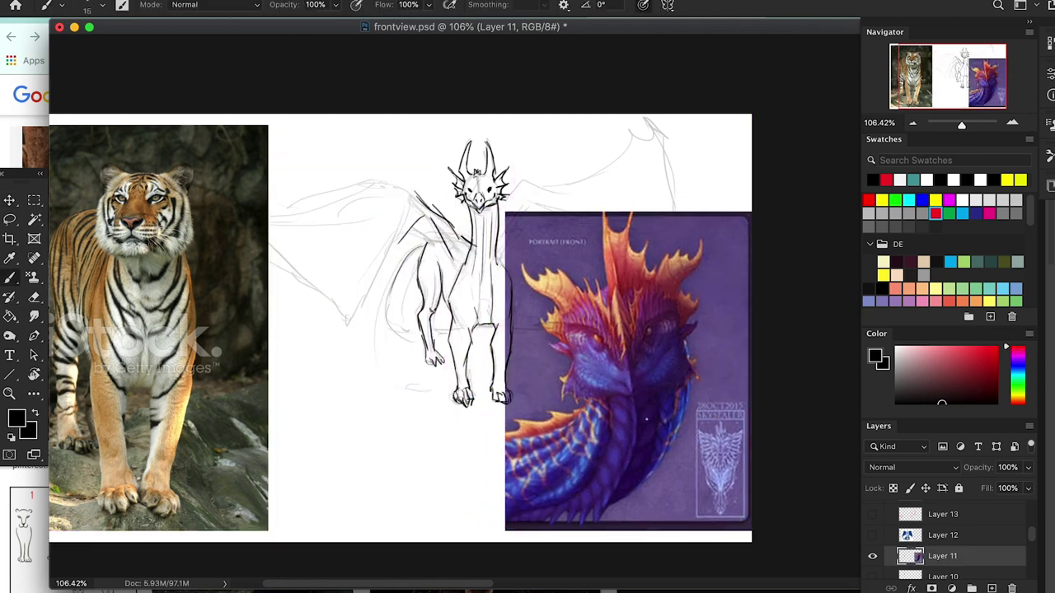
Set the brush colour to red and mark the dragon portrait's neck curves and jaw, extending the neck's coil beyond the picture.
{"action": "left_click", "coordinate": [987, 350]}
{"action": "left_click", "coordinate": [986, 351]}
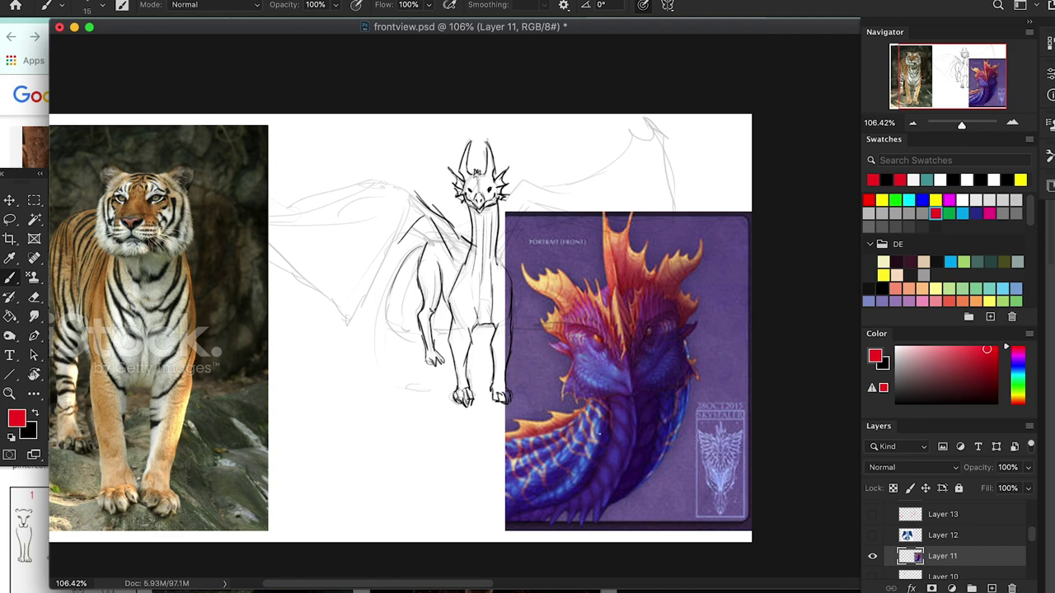
{"action": "mouse_move", "coordinate": [606, 399]}
{"action": "left_mouse_down"}
{"action": "mouse_move", "coordinate": [538, 496]}
{"action": "mouse_move", "coordinate": [524, 498]}
{"action": "mouse_move", "coordinate": [475, 449]}
{"action": "left_mouse_up"}
{"action": "left_click_drag", "start_coordinate": [682, 388], "coordinate": [542, 516]}
{"action": "mouse_move", "coordinate": [486, 427]}
{"action": "left_mouse_down"}
{"action": "mouse_move", "coordinate": [440, 532]}
{"action": "mouse_move", "coordinate": [497, 536]}
{"action": "left_mouse_up"}
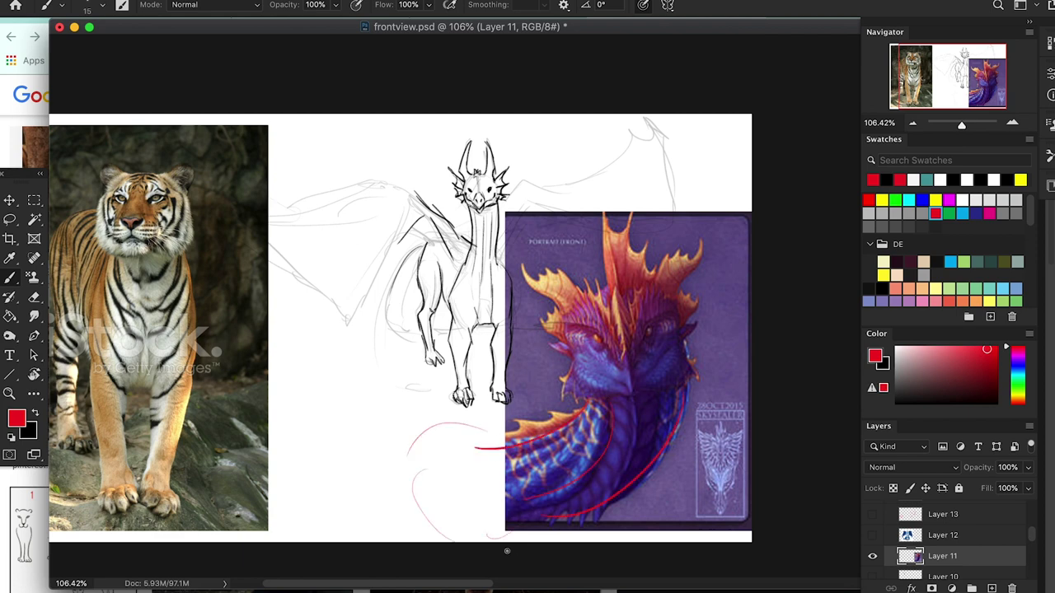
{"action": "mouse_move", "coordinate": [486, 434]}
{"action": "left_mouse_down"}
{"action": "mouse_move", "coordinate": [441, 520]}
{"action": "mouse_move", "coordinate": [535, 512]}
{"action": "left_mouse_up"}
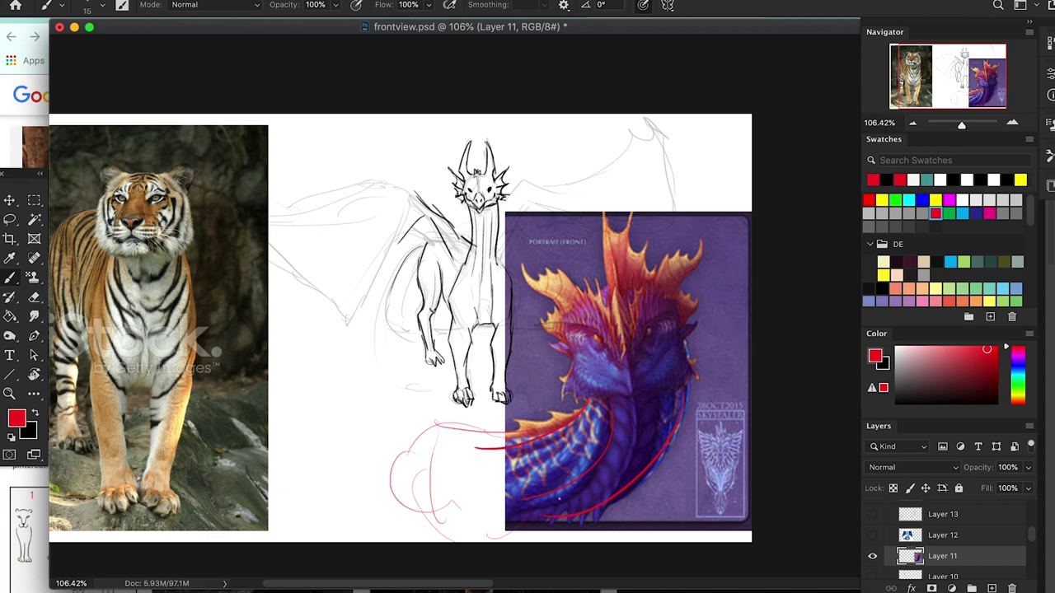
{"action": "mouse_move", "coordinate": [582, 385]}
{"action": "left_mouse_down"}
{"action": "mouse_move", "coordinate": [659, 394]}
{"action": "mouse_move", "coordinate": [620, 375]}
{"action": "left_mouse_up"}
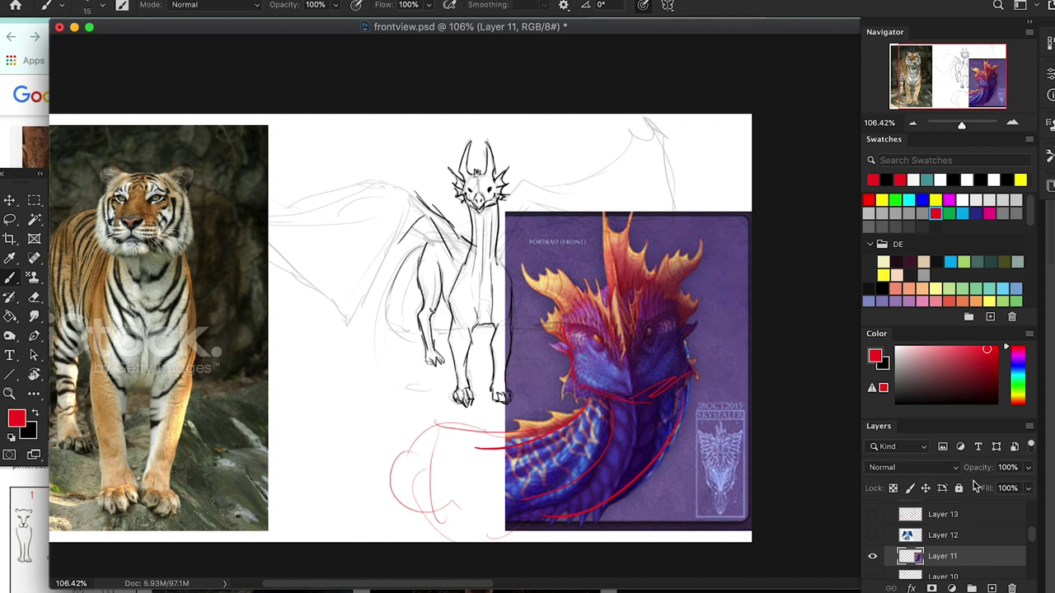
{"action": "scroll", "coordinate": [1038, 535], "scroll_direction": "up", "scroll_amount": 5}
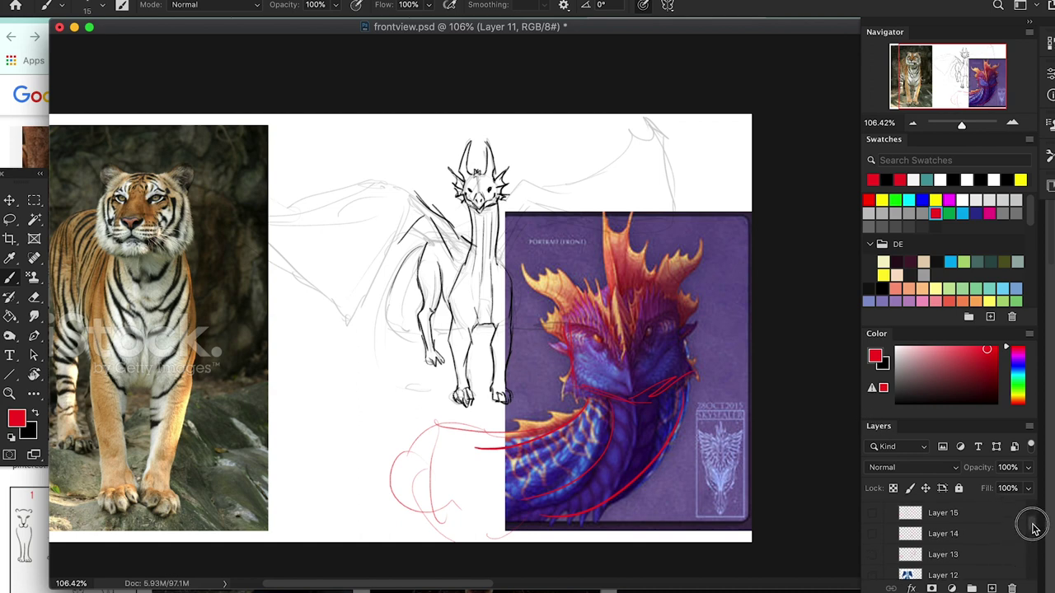